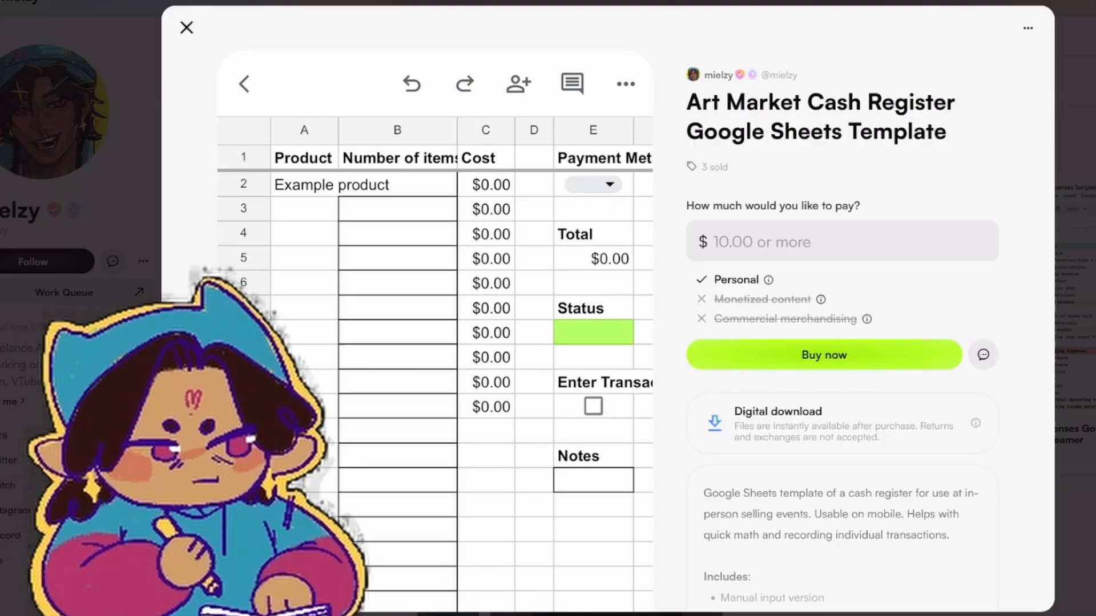
Look over the Art Market Cash Register template listing, including its price, usage terms and description.
{"action": "scroll", "coordinate": [915, 92], "scroll_direction": "down", "scroll_amount": 5}
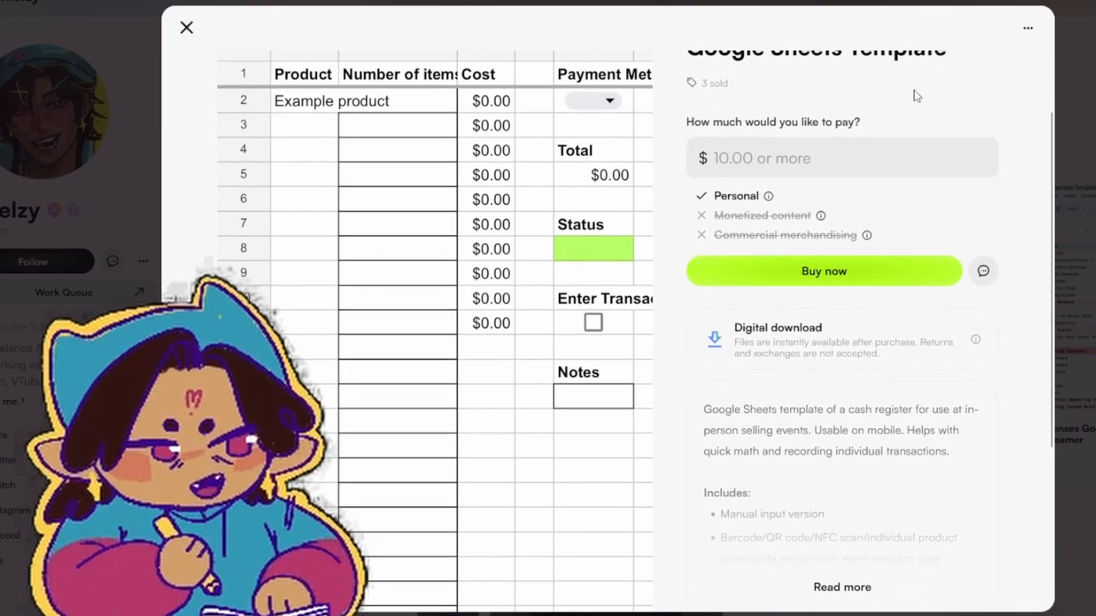
{"action": "scroll", "coordinate": [915, 95], "scroll_direction": "up", "scroll_amount": 5}
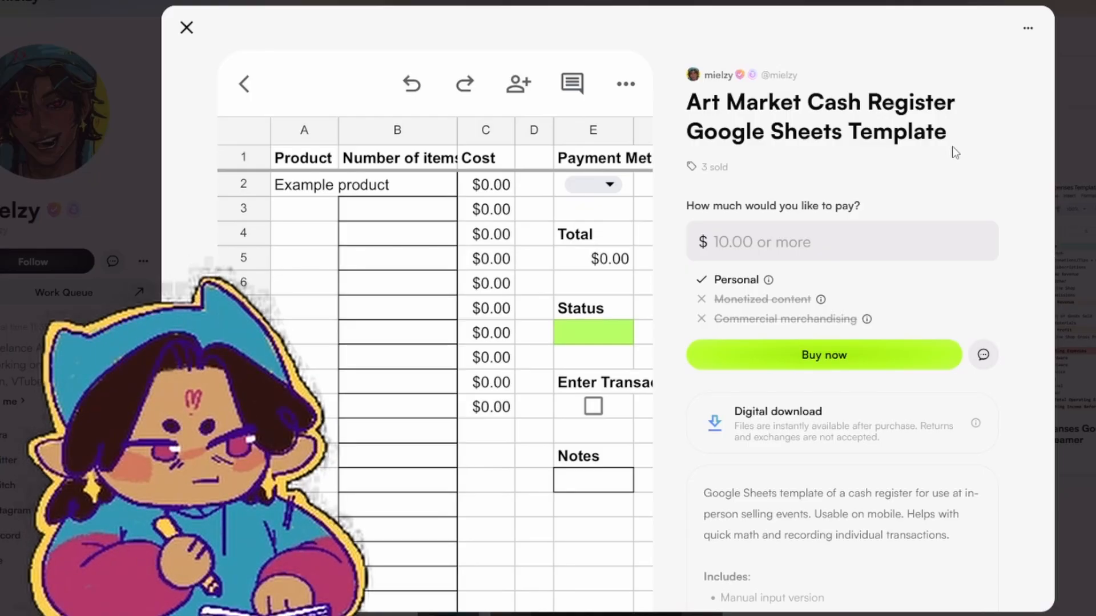
{"action": "scroll", "coordinate": [951, 147], "scroll_direction": "down", "scroll_amount": 3}
{"action": "scroll", "coordinate": [952, 146], "scroll_direction": "up", "scroll_amount": 3}
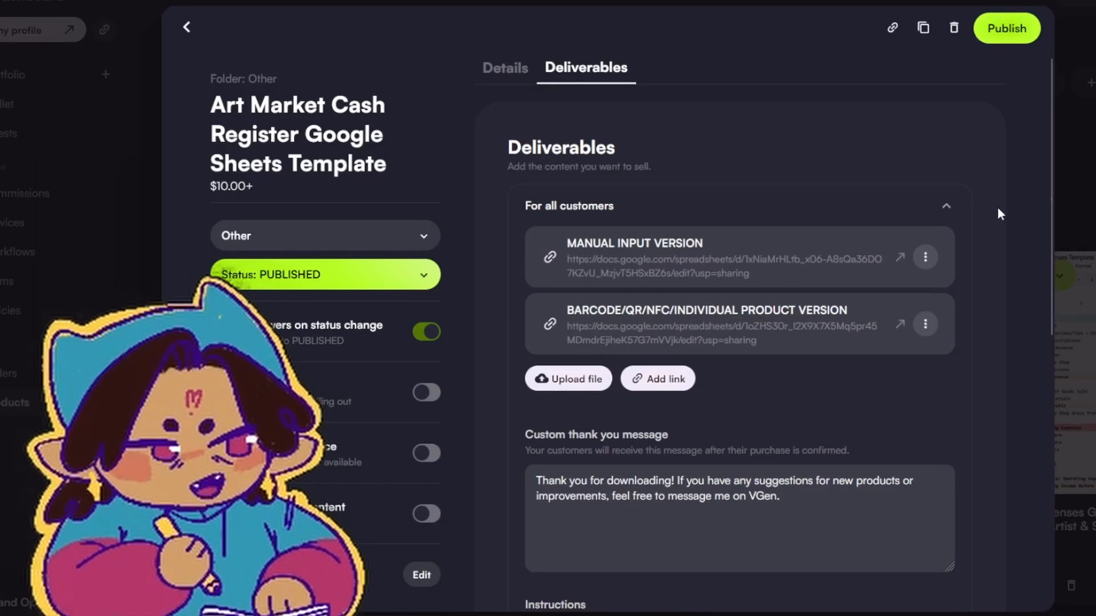
Open the manual input version and copy it with its Apps Script and comments, without sharing it with the same people.
{"action": "left_click", "coordinate": [899, 260]}
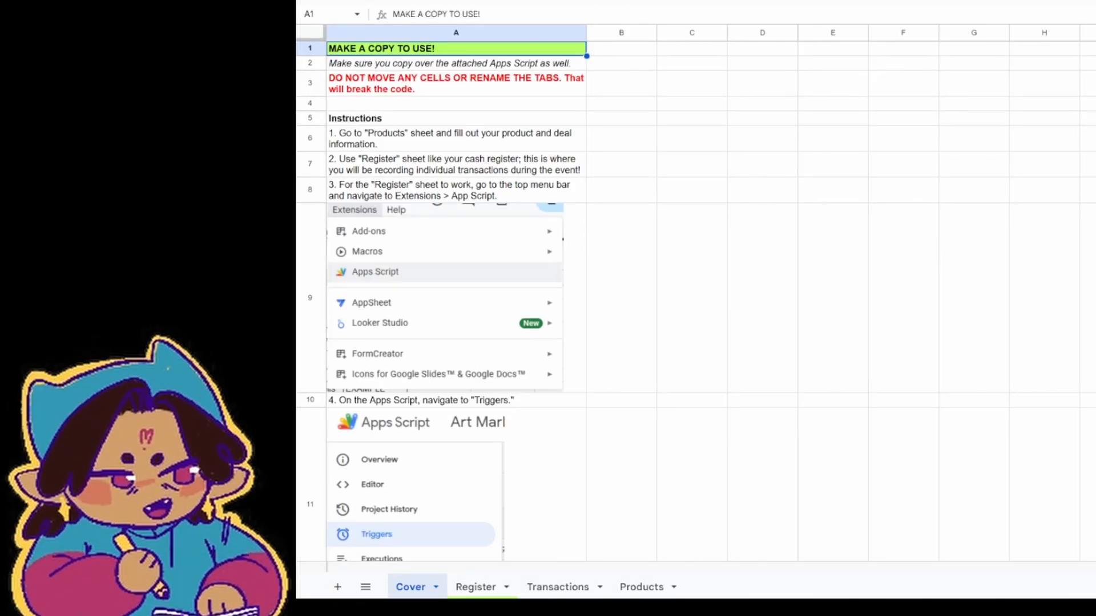
{"action": "left_click", "coordinate": [344, 1]}
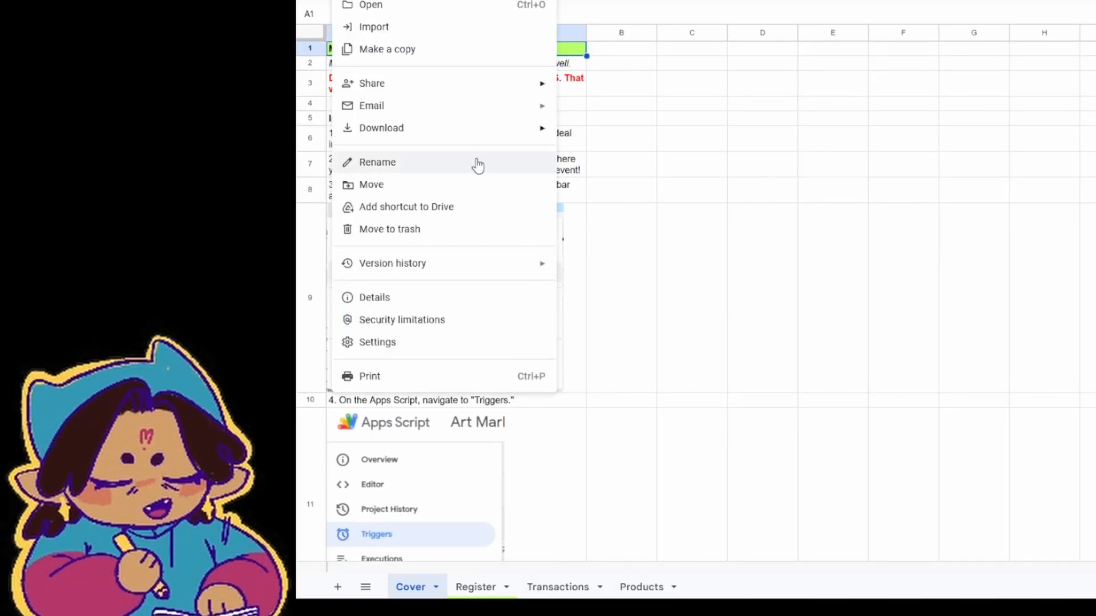
{"action": "left_click", "coordinate": [443, 50]}
{"action": "left_click", "coordinate": [526, 425]}
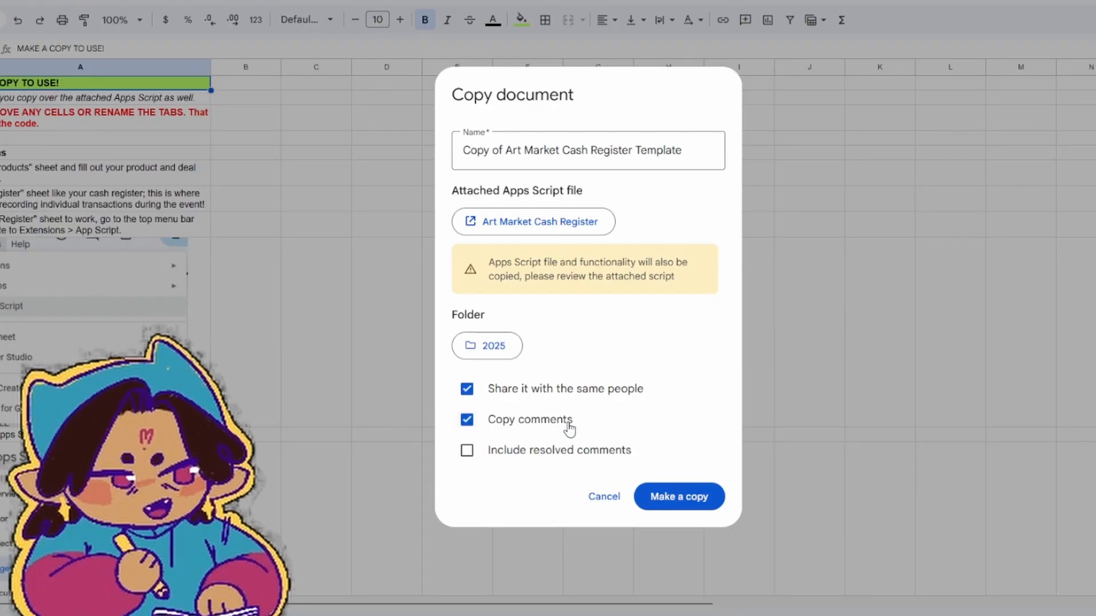
{"action": "left_click", "coordinate": [524, 394]}
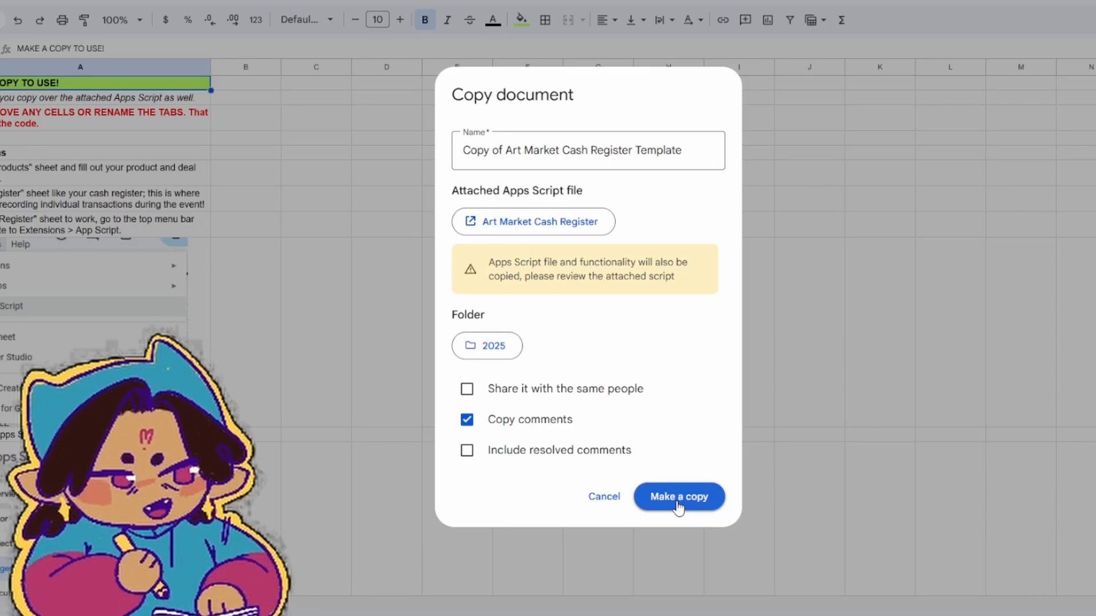
{"action": "left_click", "coordinate": [678, 503]}
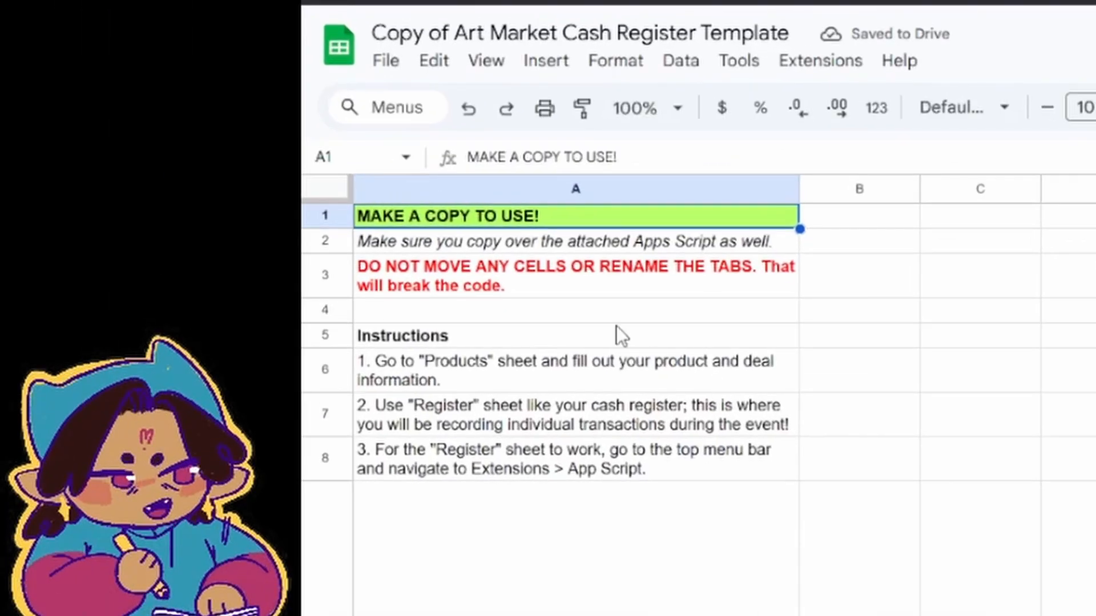
Review the notes and setup instructions on the copied spreadsheet's Cover sheet.
{"action": "scroll", "coordinate": [588, 607], "scroll_direction": "down", "scroll_amount": 15}
{"action": "scroll", "coordinate": [587, 607], "scroll_direction": "up", "scroll_amount": 15}
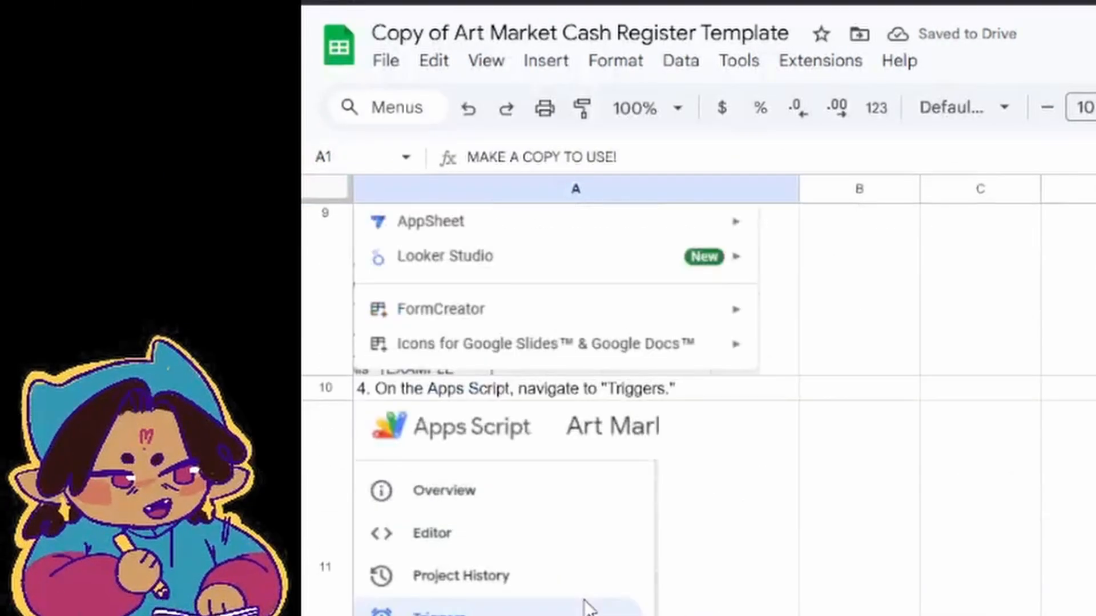
{"action": "left_click", "coordinate": [1084, 310]}
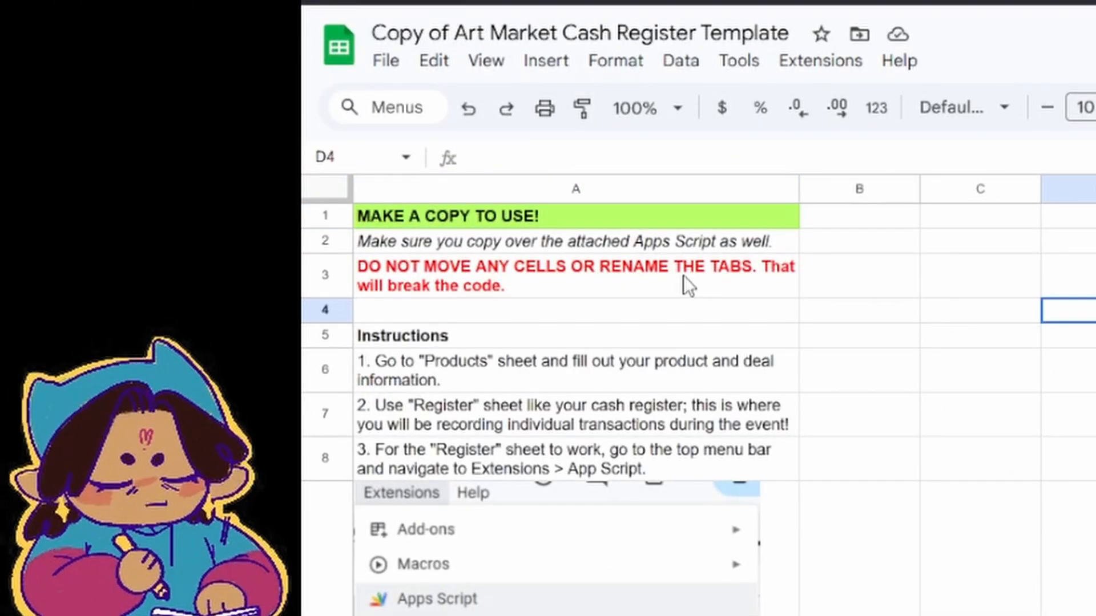
{"action": "left_click", "coordinate": [707, 248]}
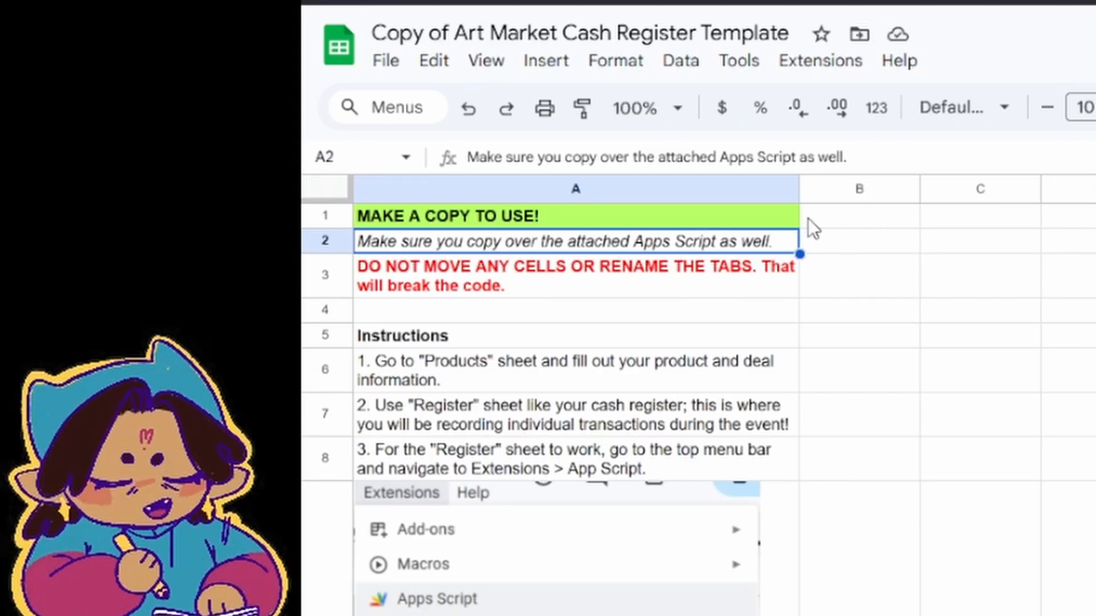
{"action": "left_click", "coordinate": [733, 79]}
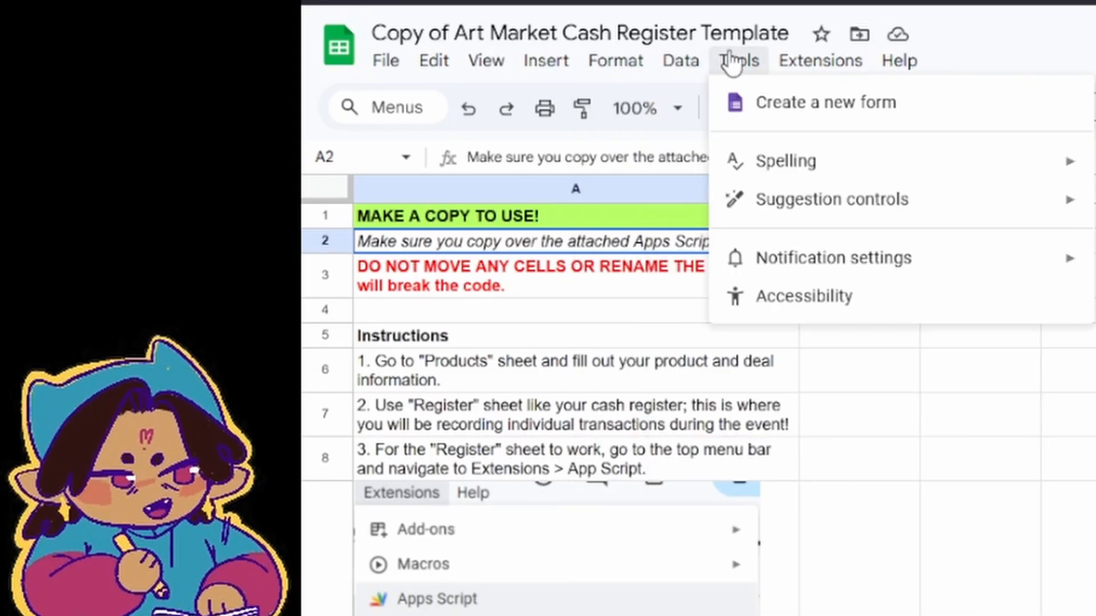
{"action": "mouse_move", "coordinate": [824, 63]}
{"action": "left_click", "coordinate": [854, 178]}
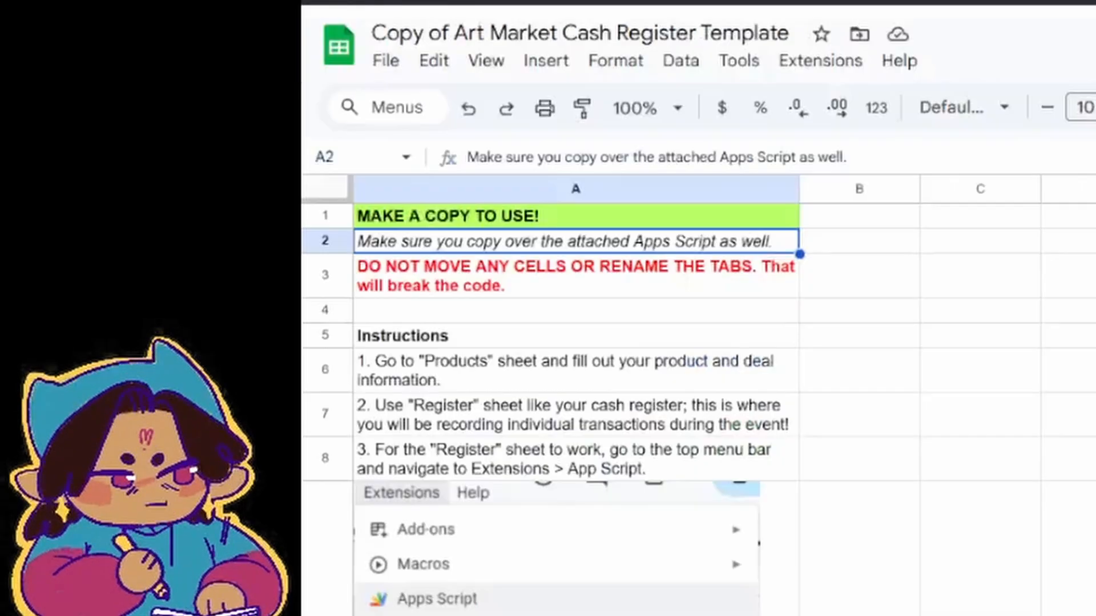
{"action": "key", "text": "Down"}
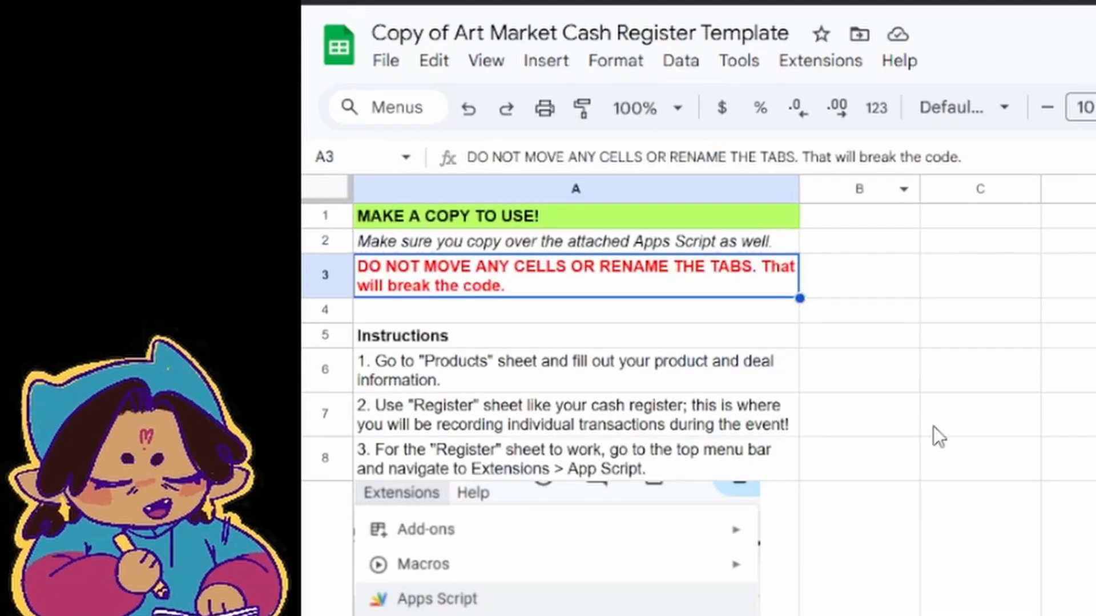
{"action": "left_click", "coordinate": [939, 431]}
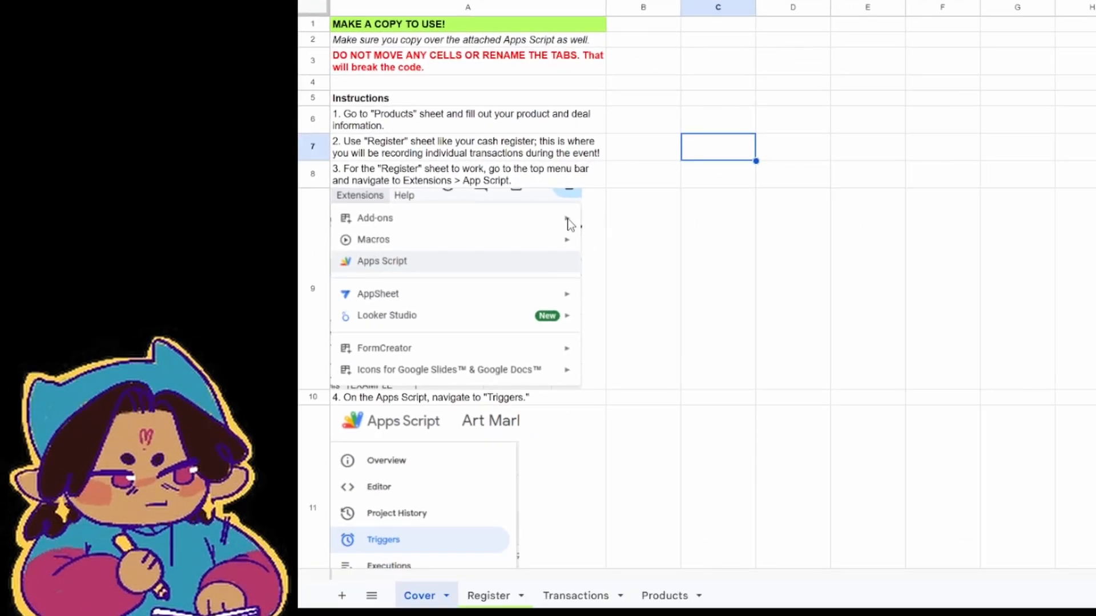
Examine the example product's name, item price, deal quantity and deal price on the Products sheet, plus the Register sheet's layout.
{"action": "left_click", "coordinate": [659, 594]}
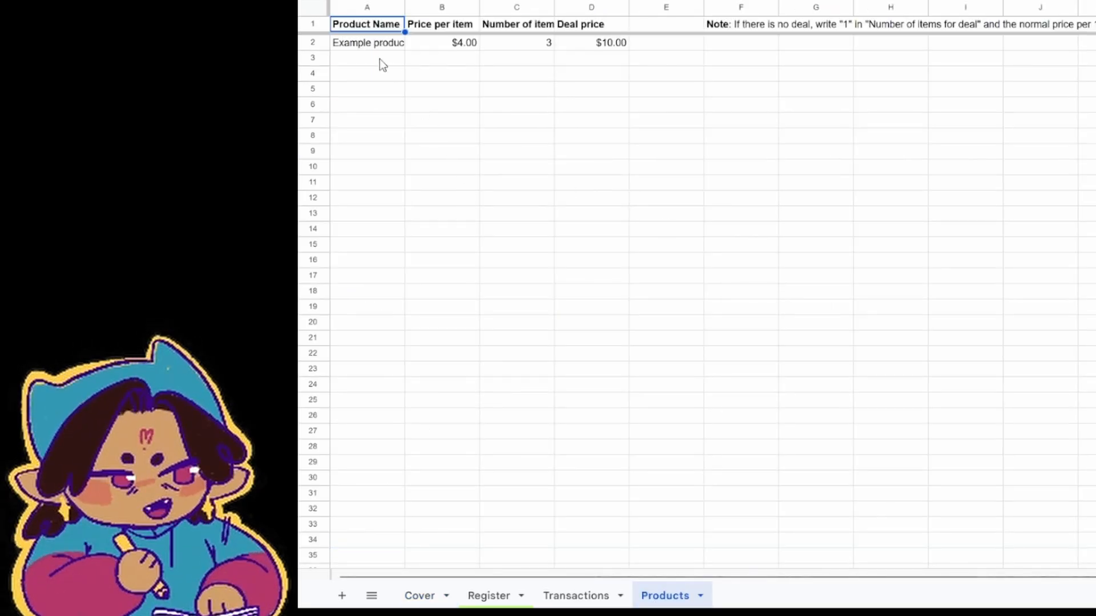
{"action": "left_click", "coordinate": [372, 45]}
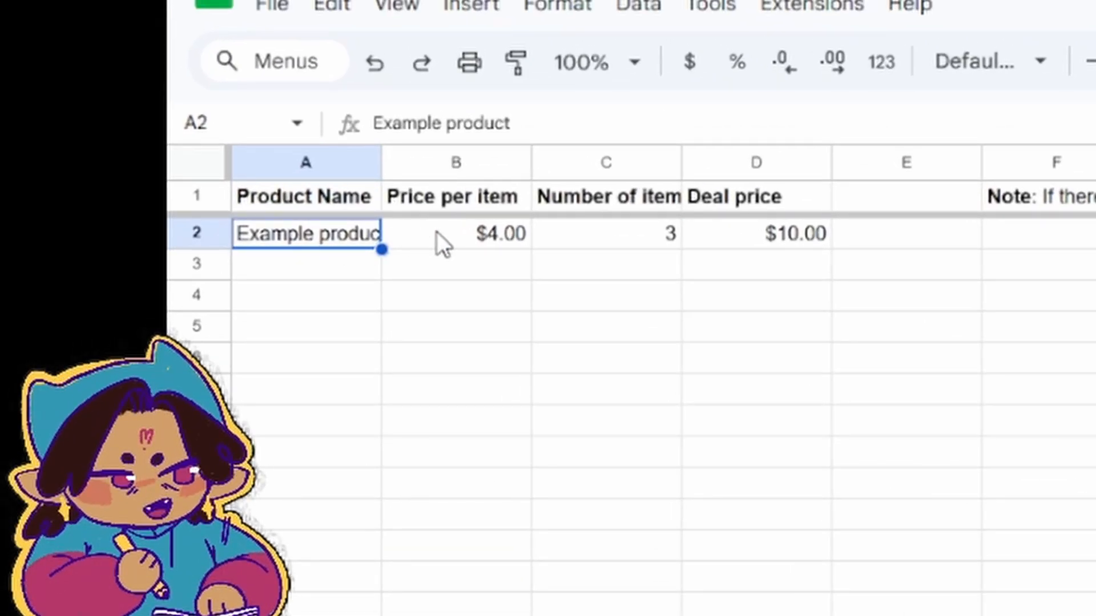
{"action": "left_click", "coordinate": [436, 232]}
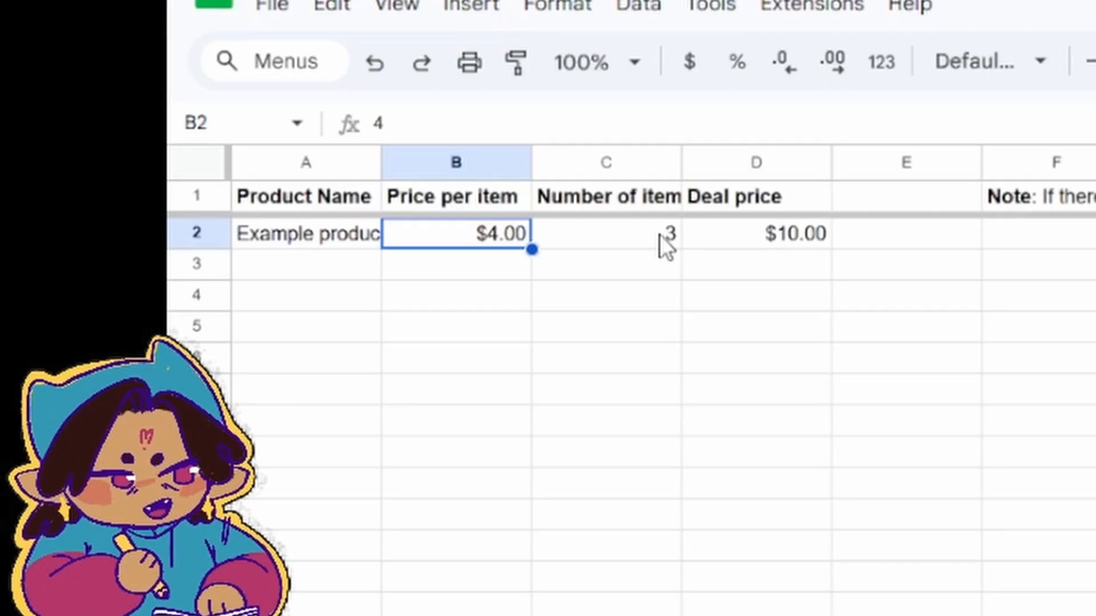
{"action": "left_click", "coordinate": [659, 233]}
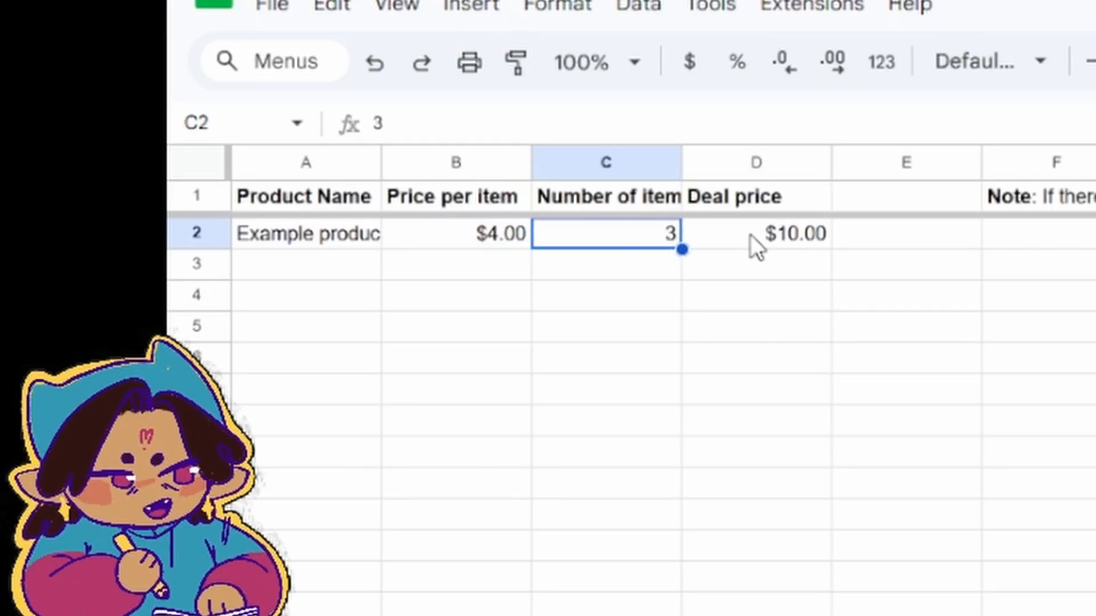
{"action": "left_click", "coordinate": [752, 244]}
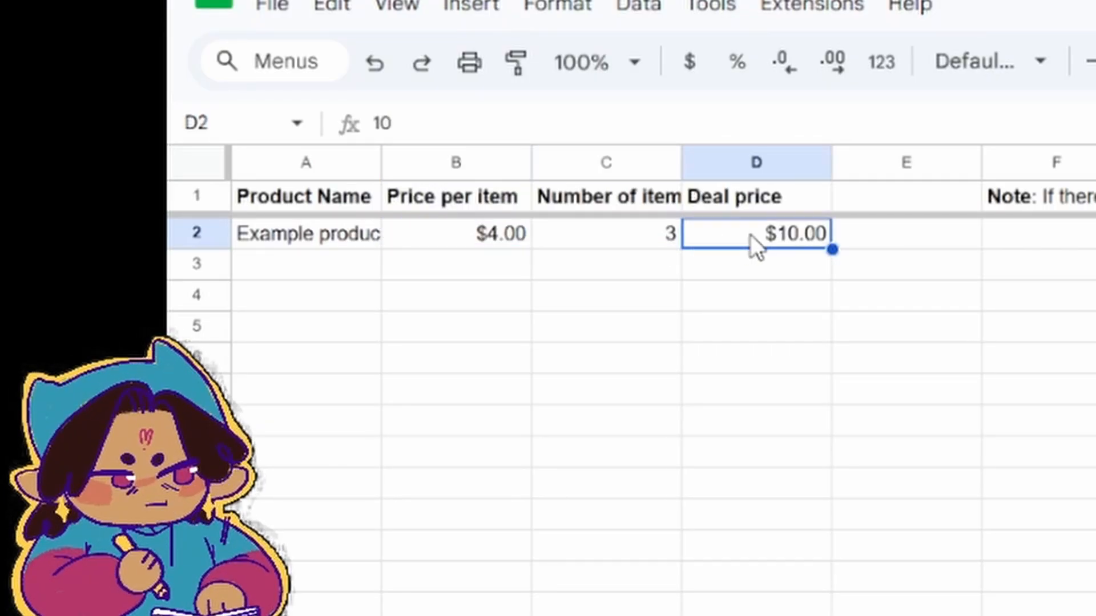
{"action": "left_click", "coordinate": [1075, 307]}
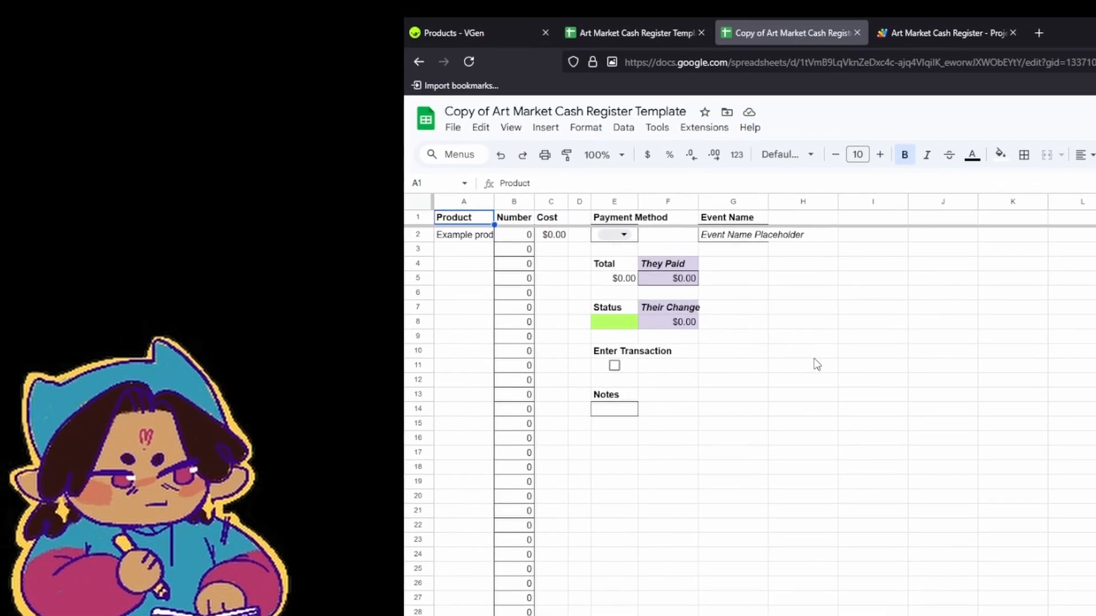
{"action": "left_click", "coordinate": [817, 364]}
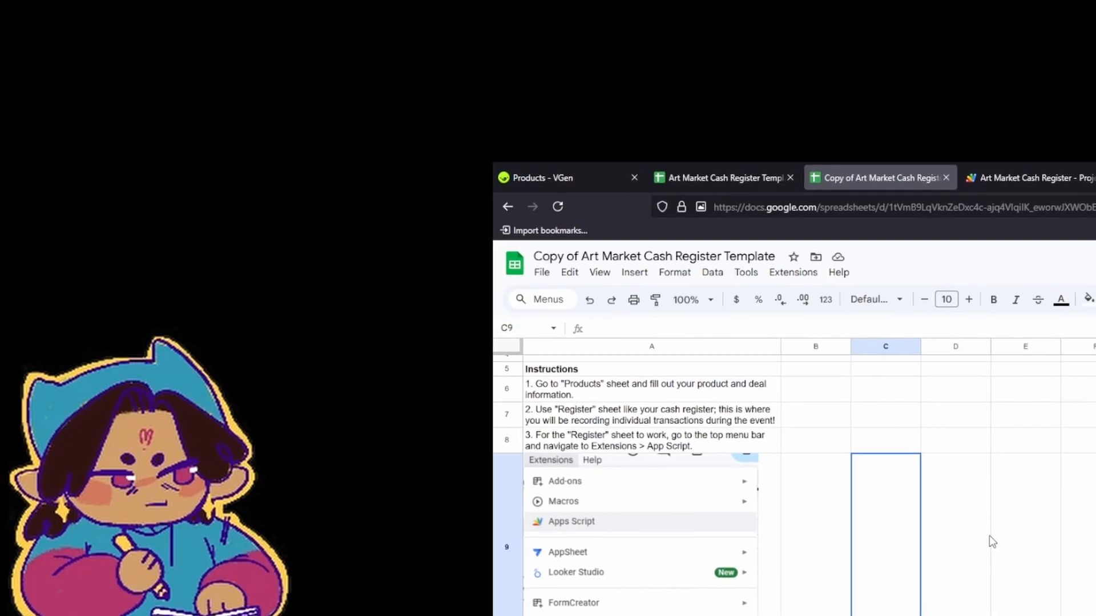
Open the Apps Script project attached to the spreadsheet copy and look over its code.
{"action": "left_click", "coordinate": [726, 420]}
{"action": "left_click", "coordinate": [729, 445]}
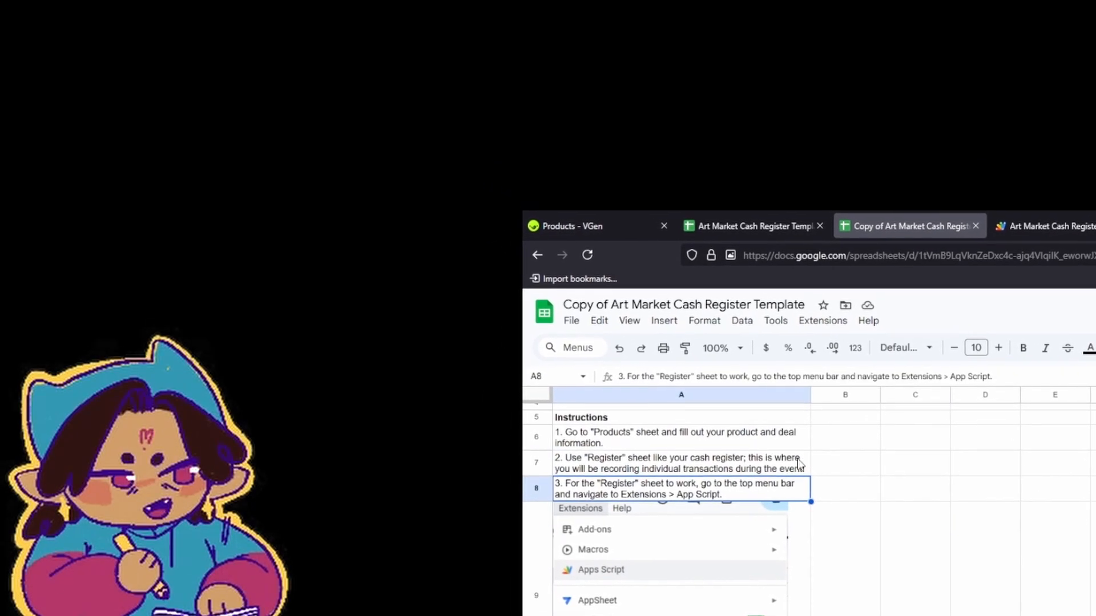
{"action": "left_click", "coordinate": [809, 323]}
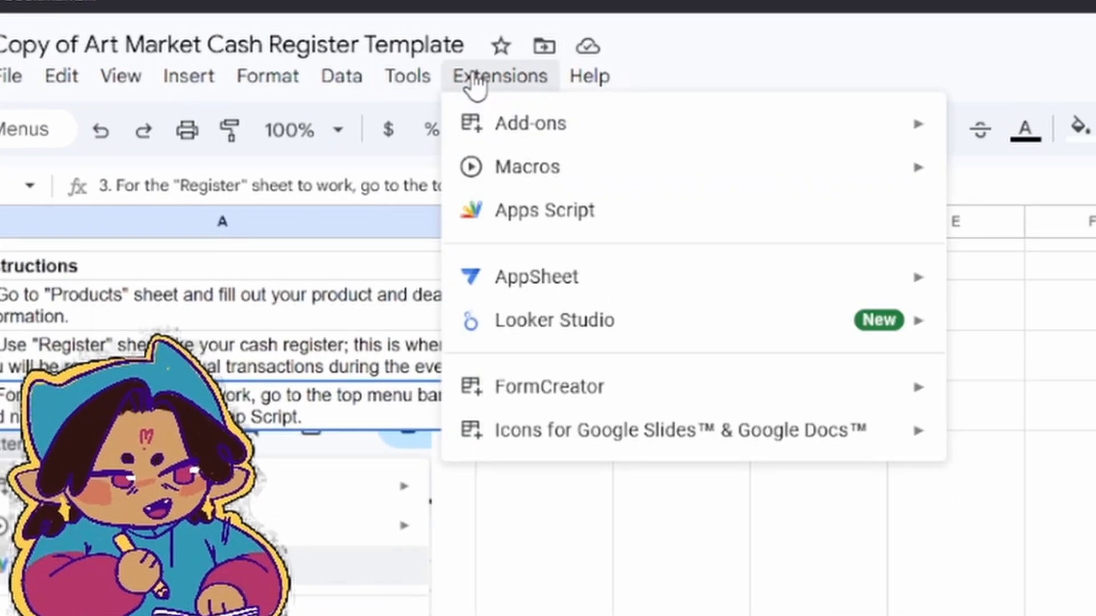
{"action": "left_click", "coordinate": [582, 209]}
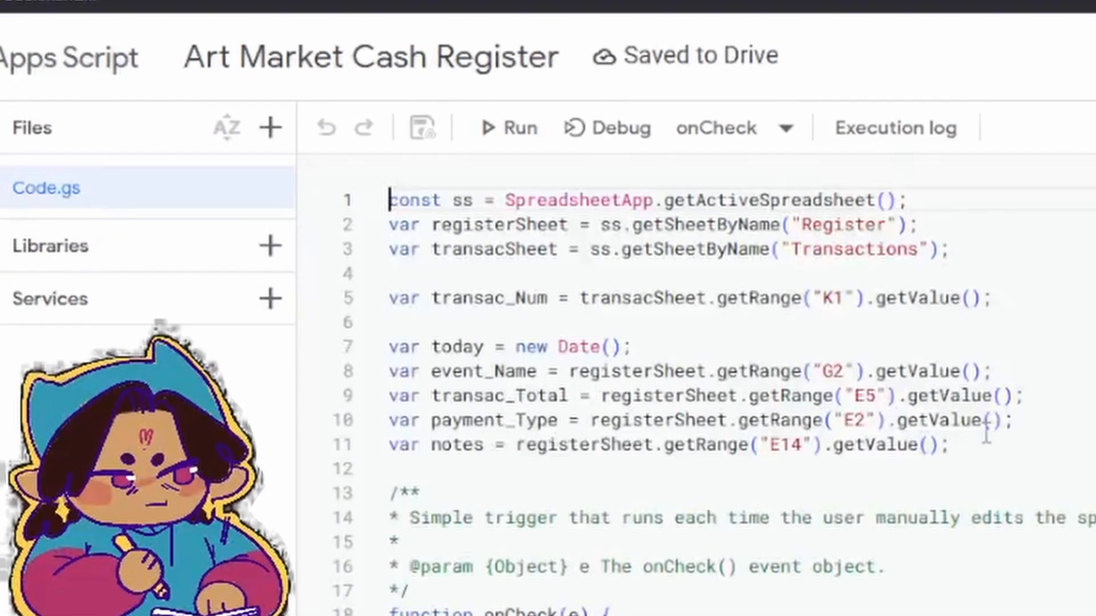
{"action": "scroll", "coordinate": [986, 436], "scroll_direction": "down", "scroll_amount": 7}
{"action": "scroll", "coordinate": [986, 435], "scroll_direction": "up", "scroll_amount": 7}
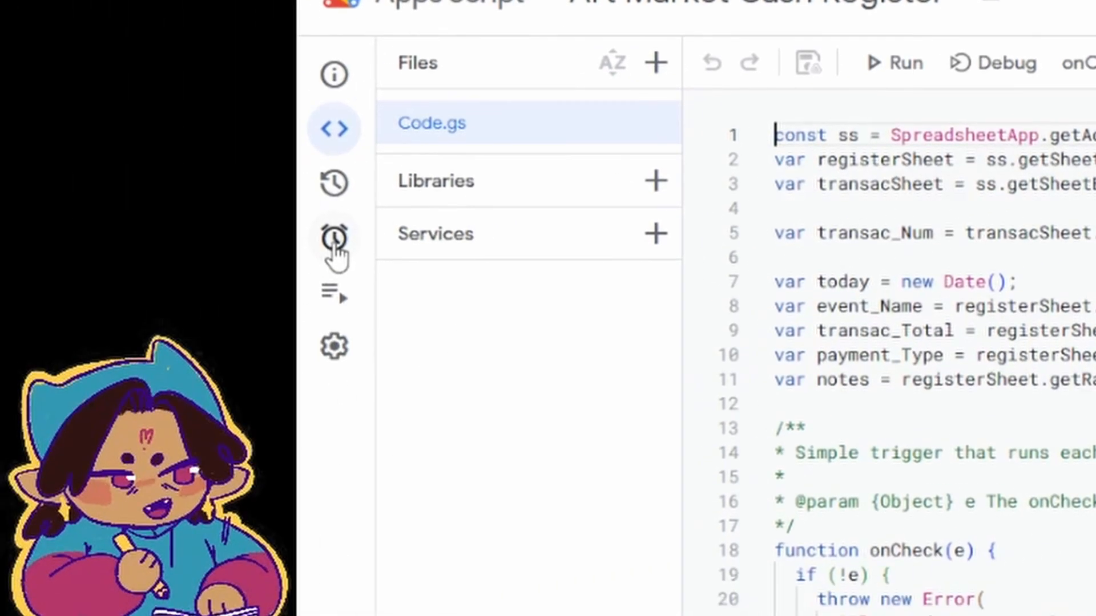
Add a project trigger that runs onCheck from the Head deployment, with From spreadsheet as source and On edit as event type.
{"action": "mouse_move", "coordinate": [370, 247]}
{"action": "left_click", "coordinate": [444, 245]}
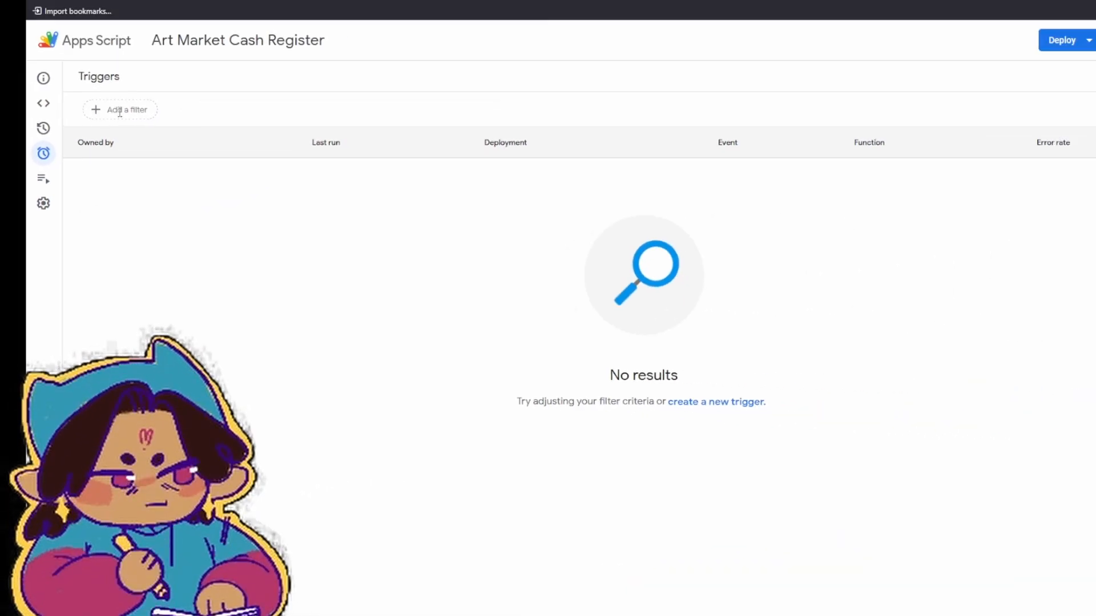
{"action": "left_click", "coordinate": [1027, 578]}
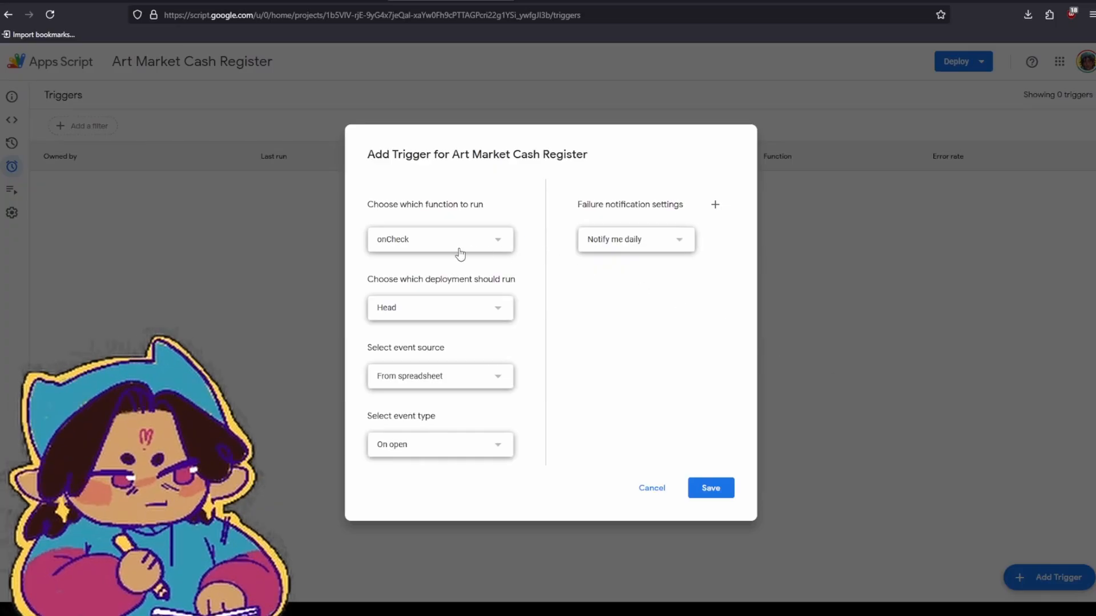
{"action": "left_click", "coordinate": [412, 381]}
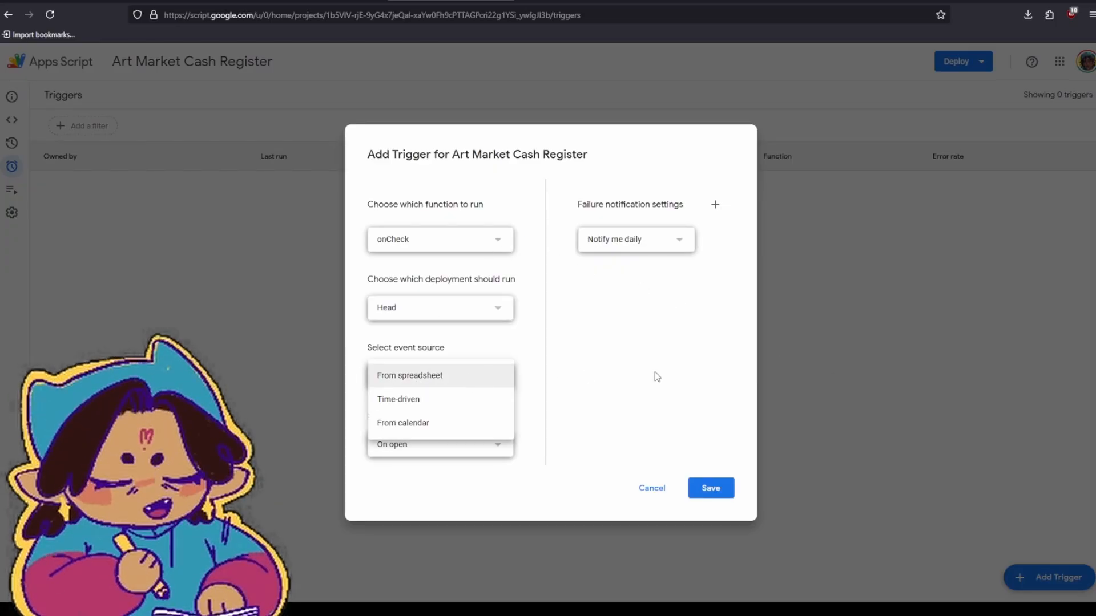
{"action": "left_click", "coordinate": [655, 374]}
{"action": "left_click", "coordinate": [468, 442]}
{"action": "left_click", "coordinate": [419, 475]}
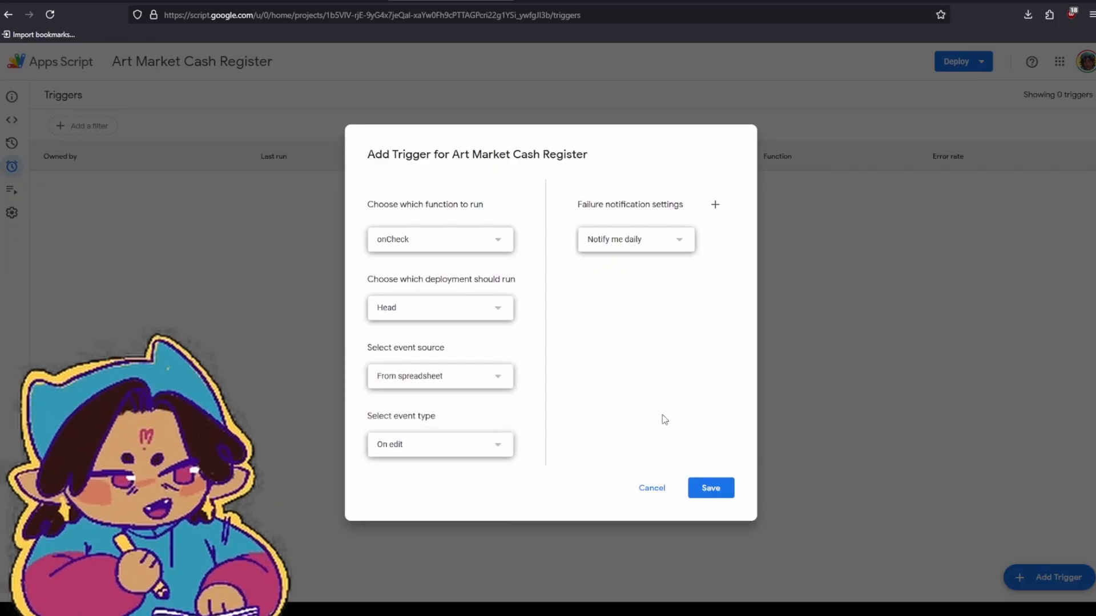
{"action": "left_click", "coordinate": [711, 488]}
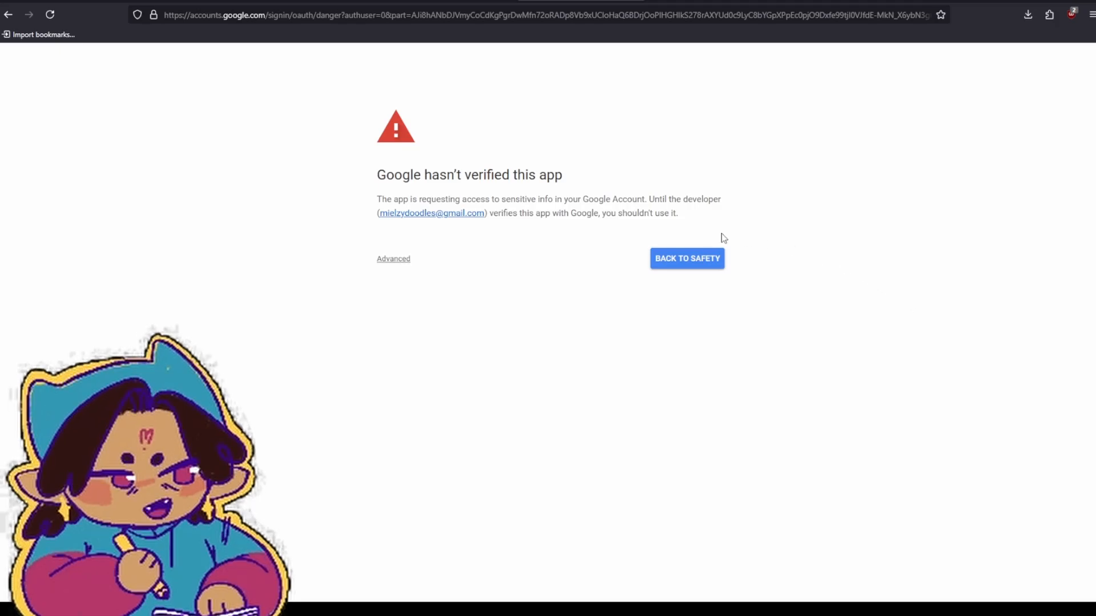
Authorize the unverified Art Market Cash Register script to access the account's Google Sheets spreadsheets.
{"action": "left_click", "coordinate": [397, 263]}
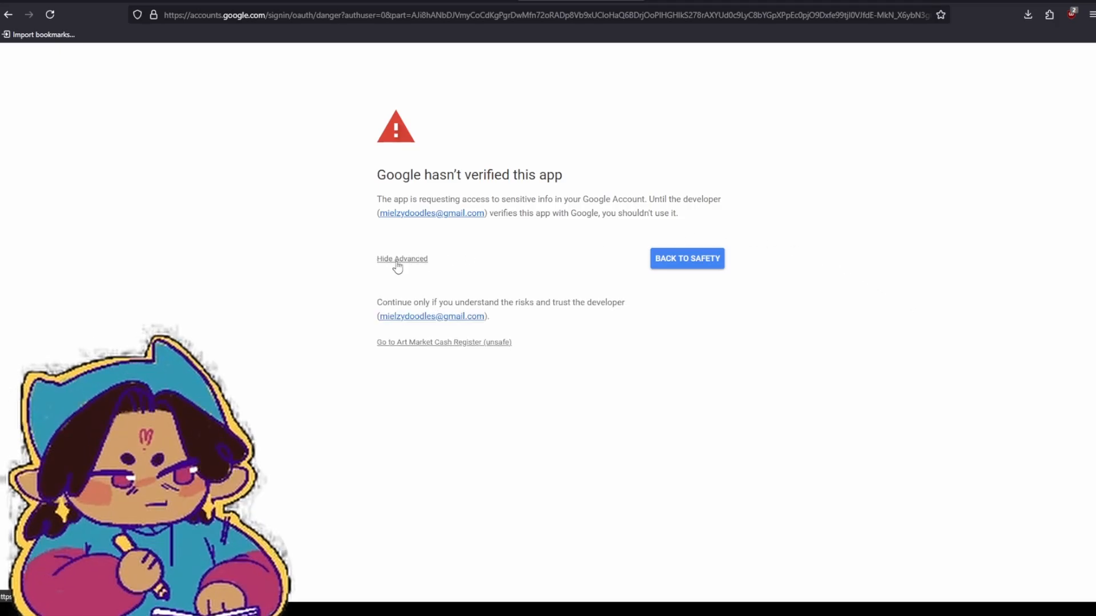
{"action": "left_click", "coordinate": [479, 344]}
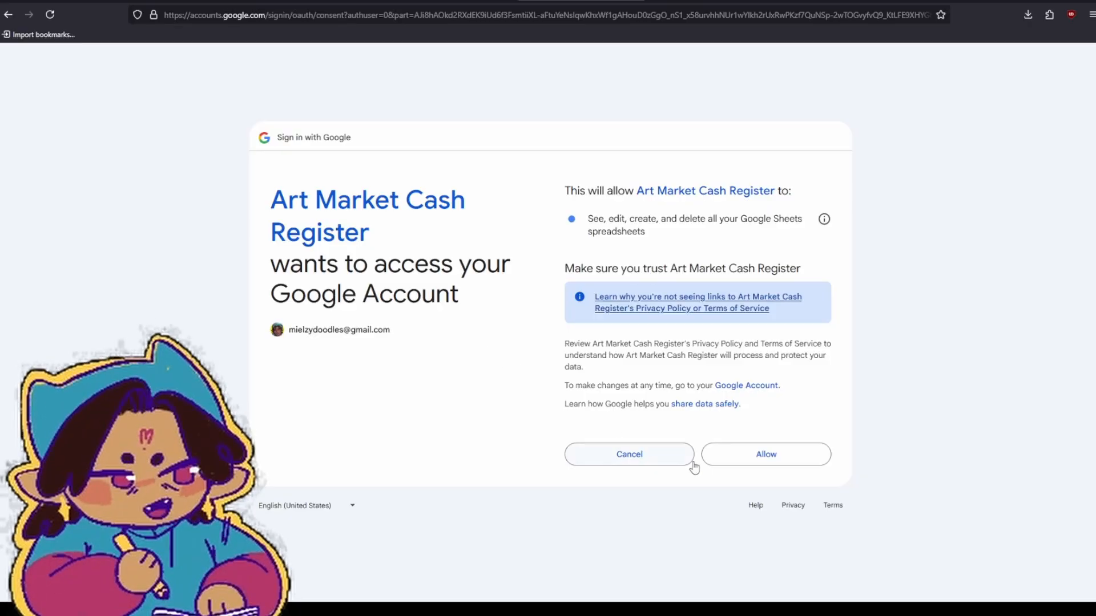
{"action": "left_click", "coordinate": [806, 462]}
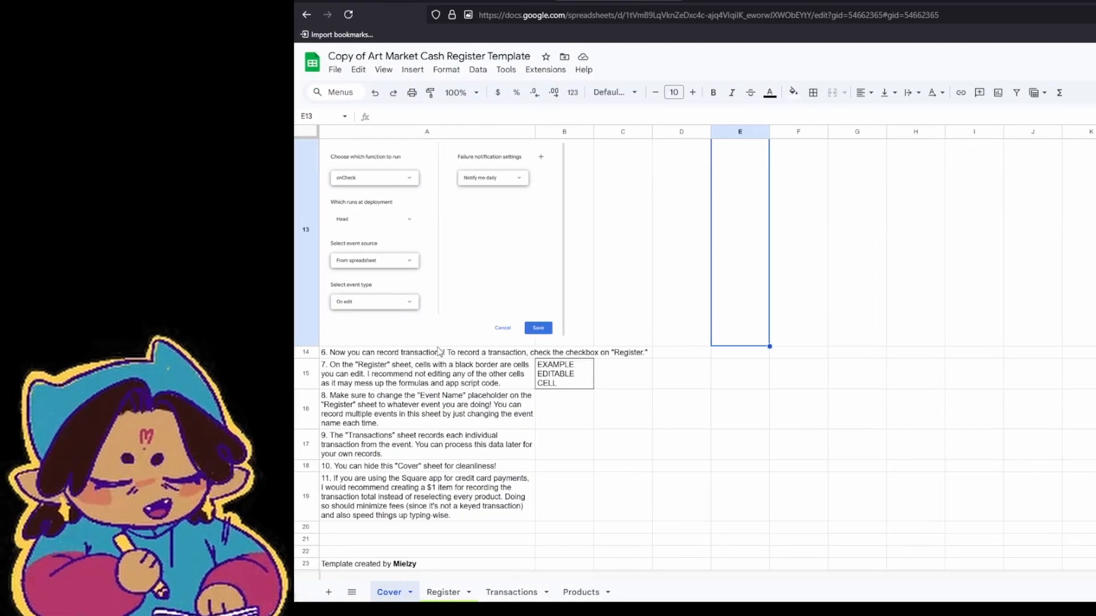
{"action": "left_click", "coordinate": [439, 349]}
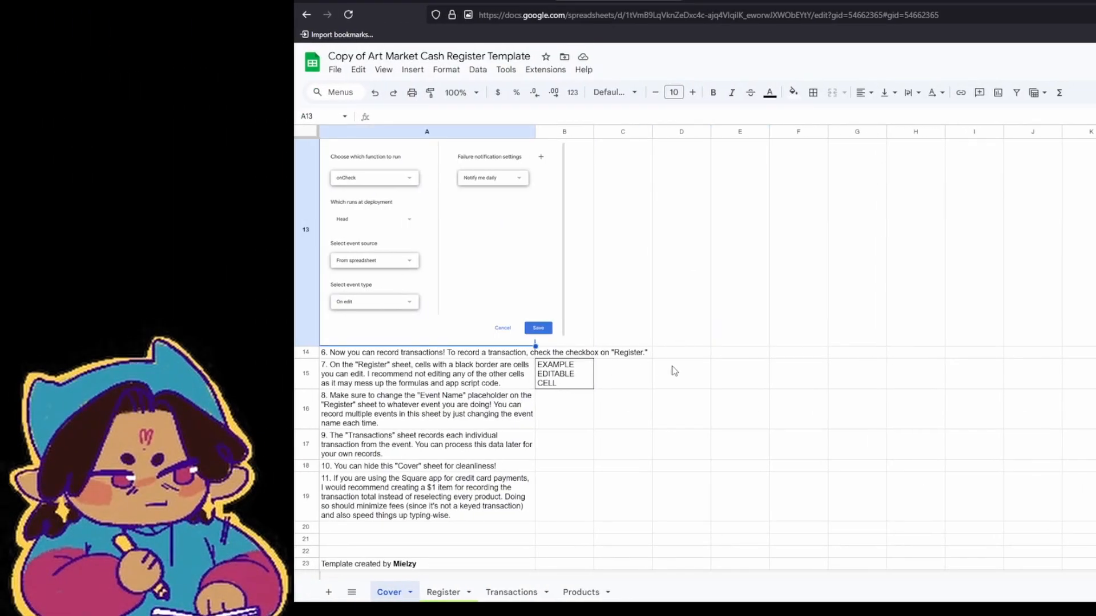
{"action": "left_click", "coordinate": [463, 354]}
{"action": "left_click", "coordinate": [809, 384]}
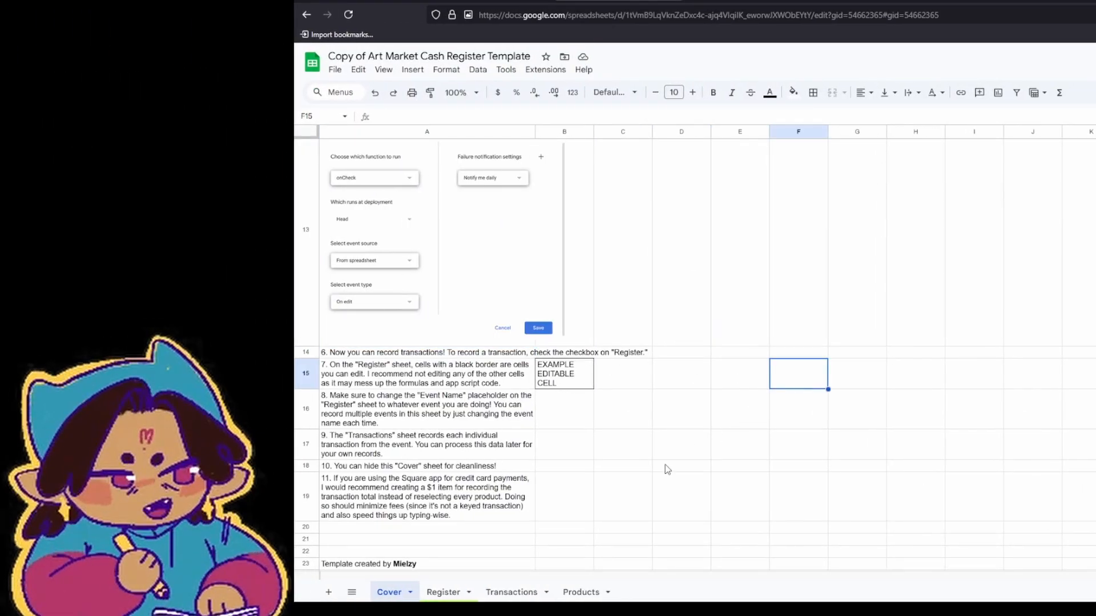
On the Register sheet, enter a quantity of 4 for the example product and choose Cash as payment method.
{"action": "left_click", "coordinate": [446, 592]}
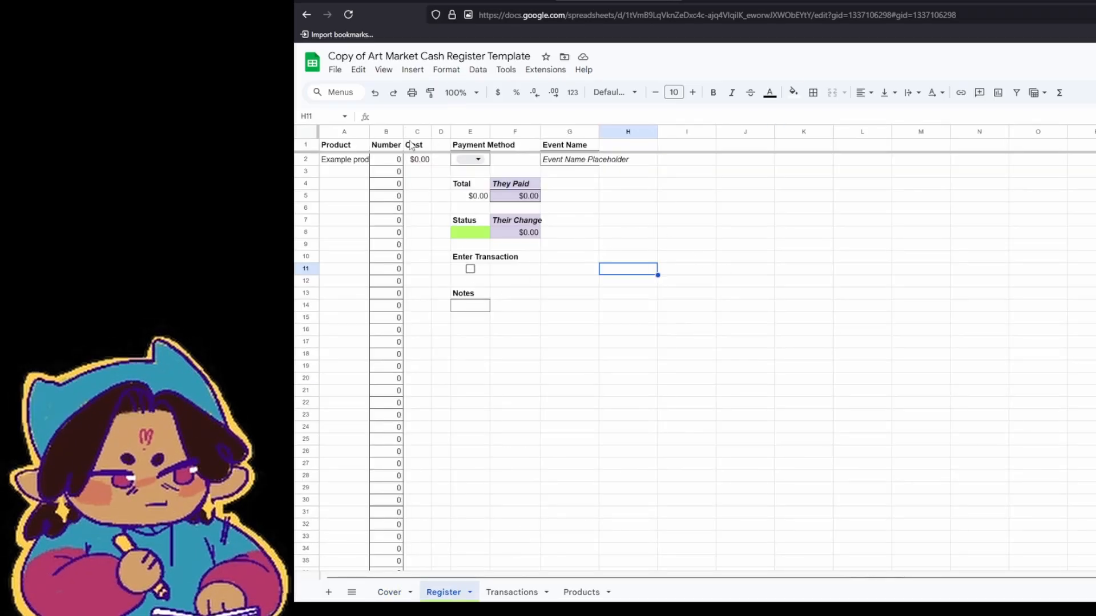
{"action": "left_click", "coordinate": [397, 162]}
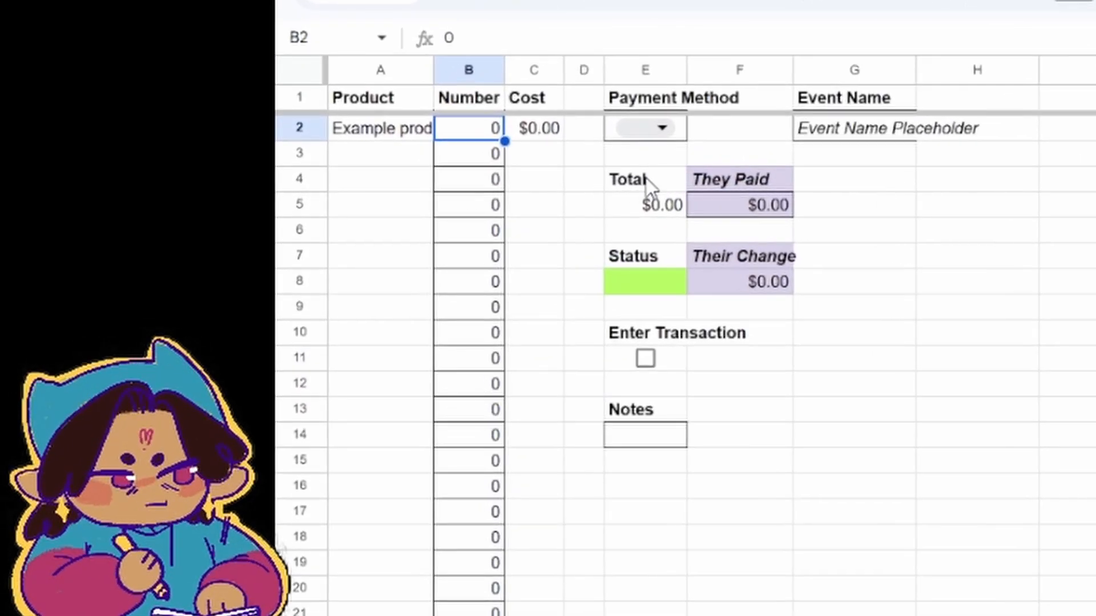
{"action": "type", "text": "4"}
{"action": "left_click", "coordinate": [639, 208]}
{"action": "left_click", "coordinate": [656, 129]}
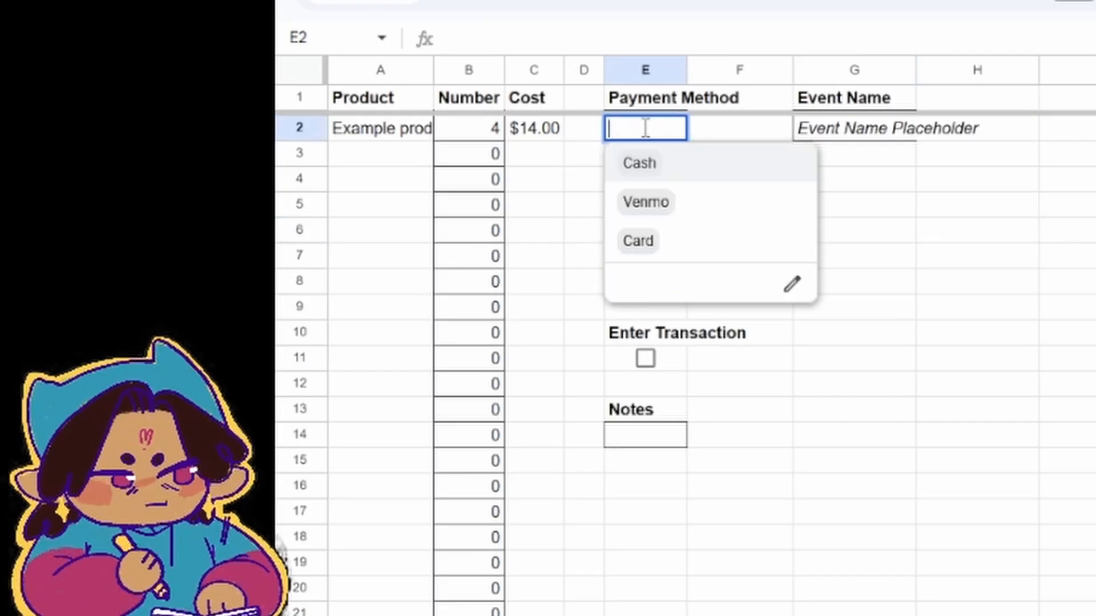
{"action": "left_click", "coordinate": [747, 175]}
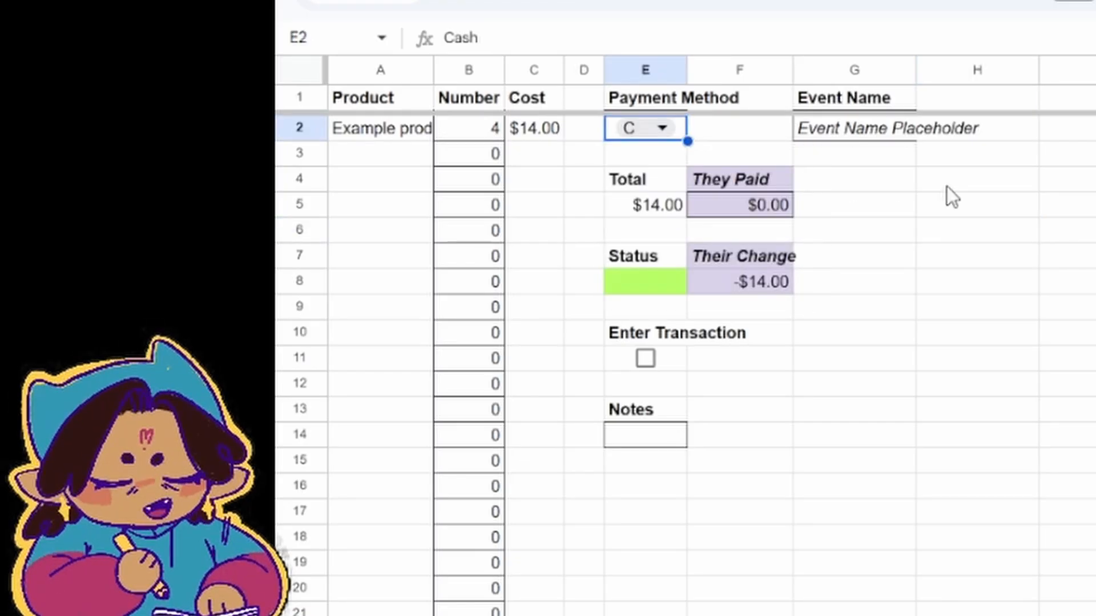
Replace the event name placeholder on the Register sheet with "Funny Market For Fun! Yay!".
{"action": "left_click", "coordinate": [829, 128]}
{"action": "type", "text": "Funny M"}
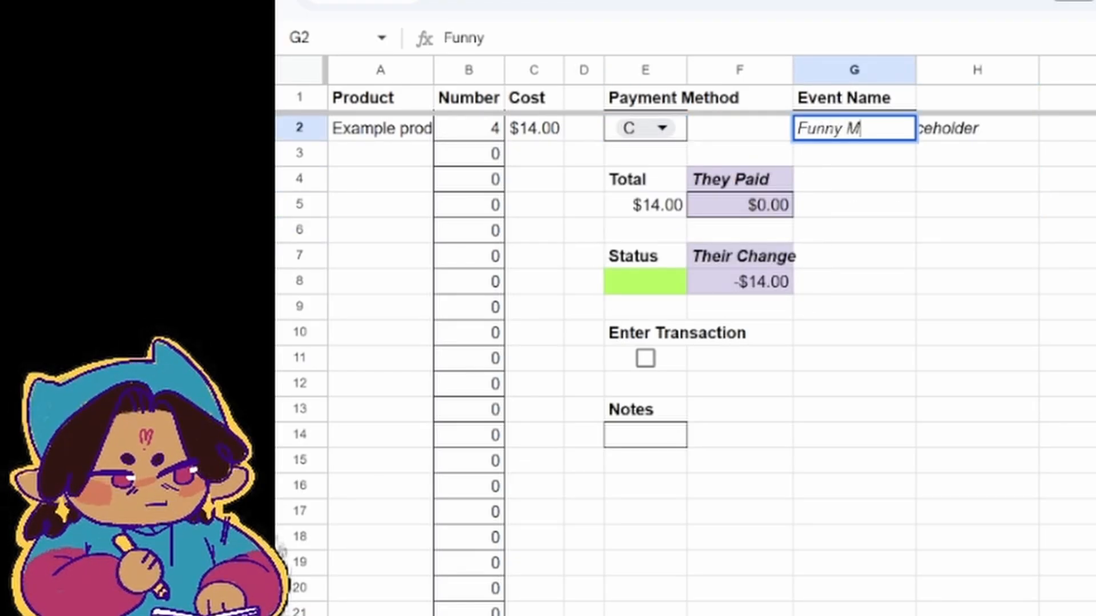
{"action": "type", "text": "arket For Fun!"}
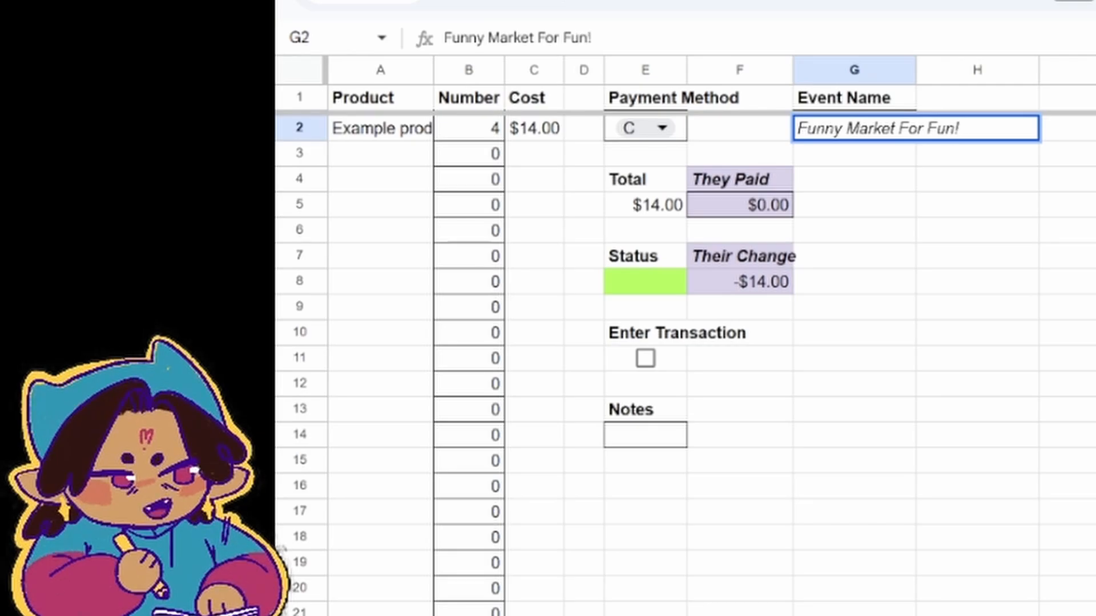
{"action": "type", "text": " Yay!"}
{"action": "key", "text": "Return"}
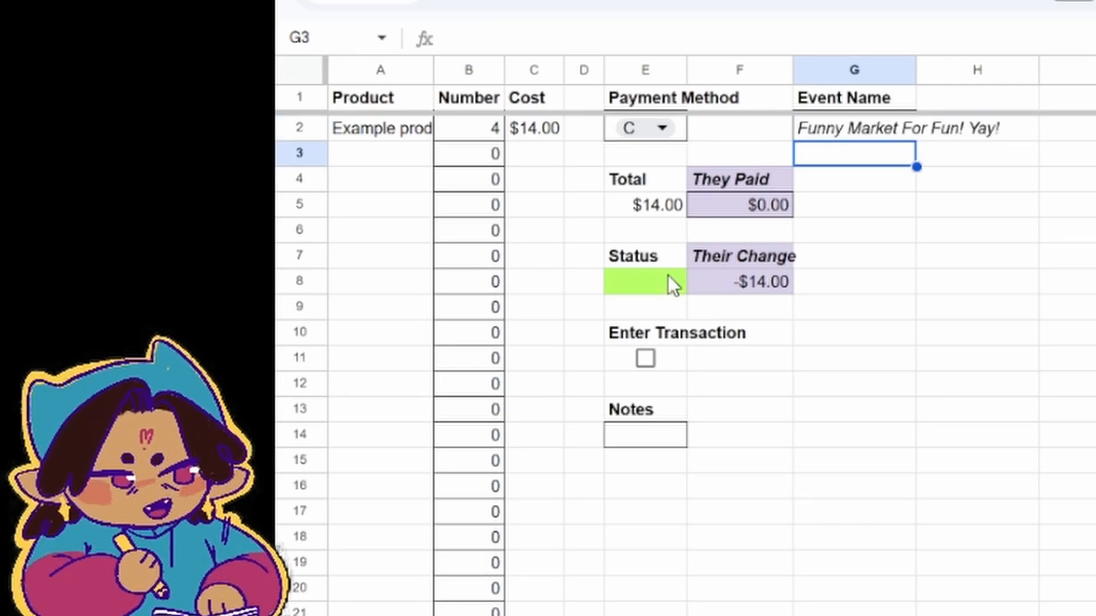
Add the transaction note "This customer was super nice." in the Notes cell.
{"action": "left_click", "coordinate": [674, 434]}
{"action": "type", "text": "This c"}
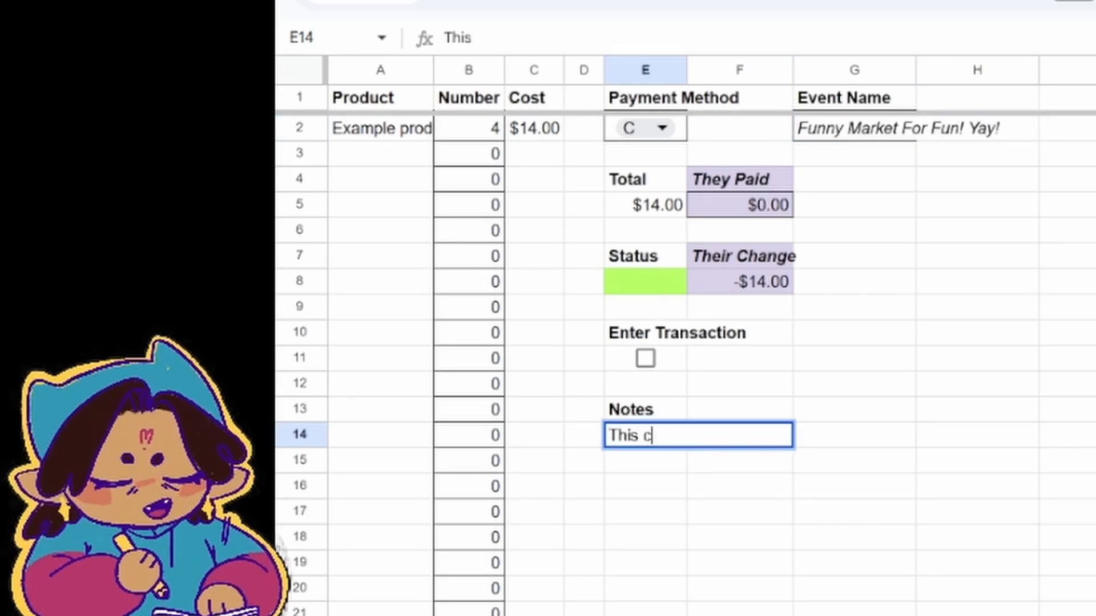
{"action": "type", "text": "ustomer was super nice."}
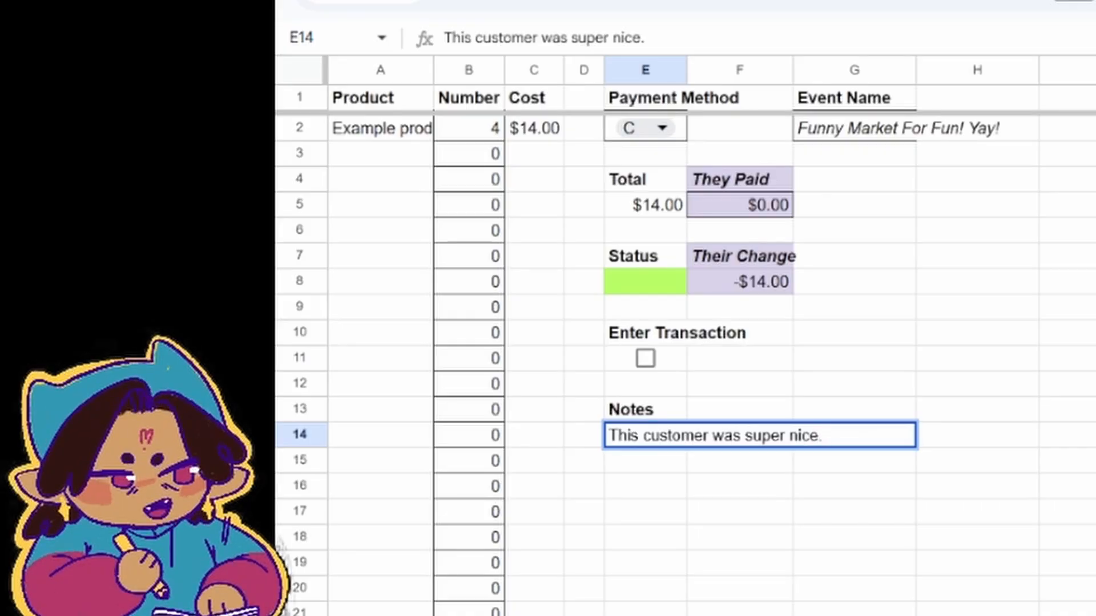
{"action": "key", "text": "Return"}
Enter 20 as the amount the customer paid and check the change due.
{"action": "left_click", "coordinate": [739, 205]}
{"action": "type", "text": "20"}
{"action": "key", "text": "Return"}
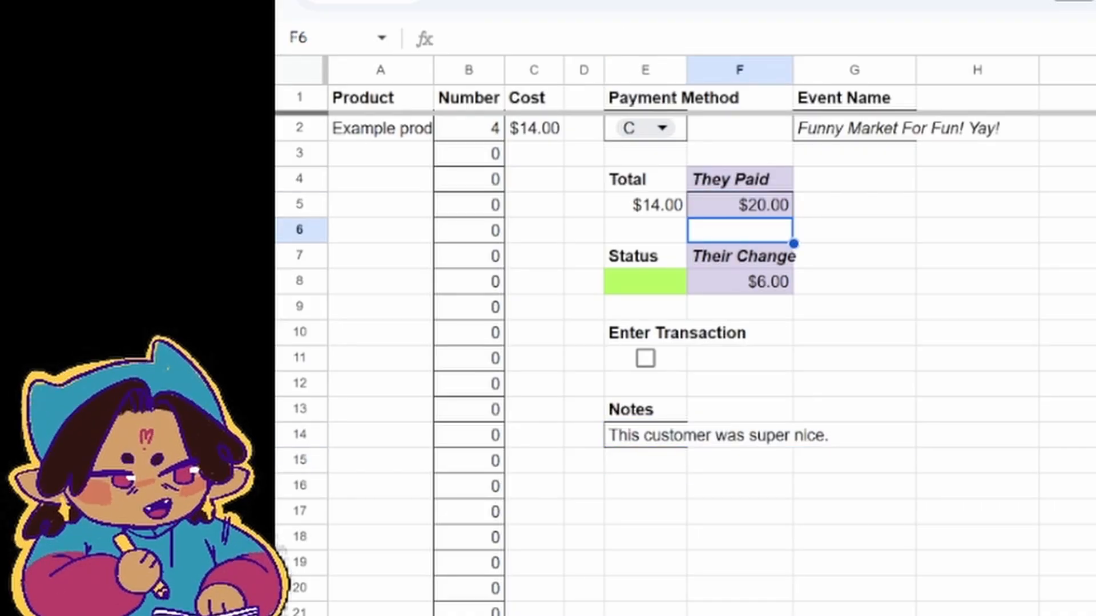
{"action": "key", "text": "Down"}
{"action": "key", "text": "Down"}
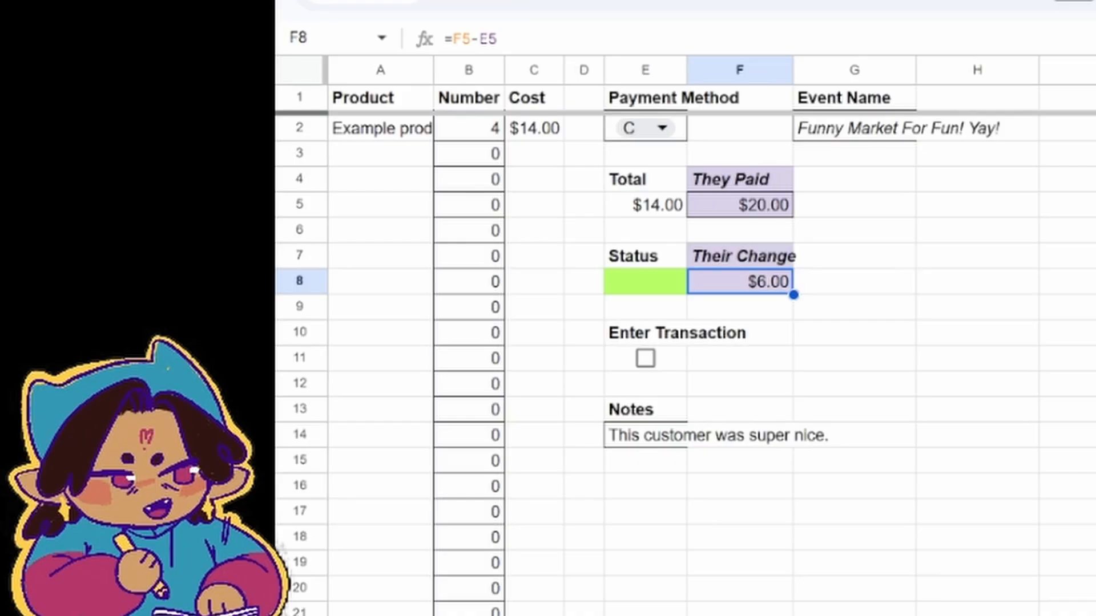
Submit the cash sale through Enter Transaction on the Register sheet.
{"action": "left_click", "coordinate": [831, 377]}
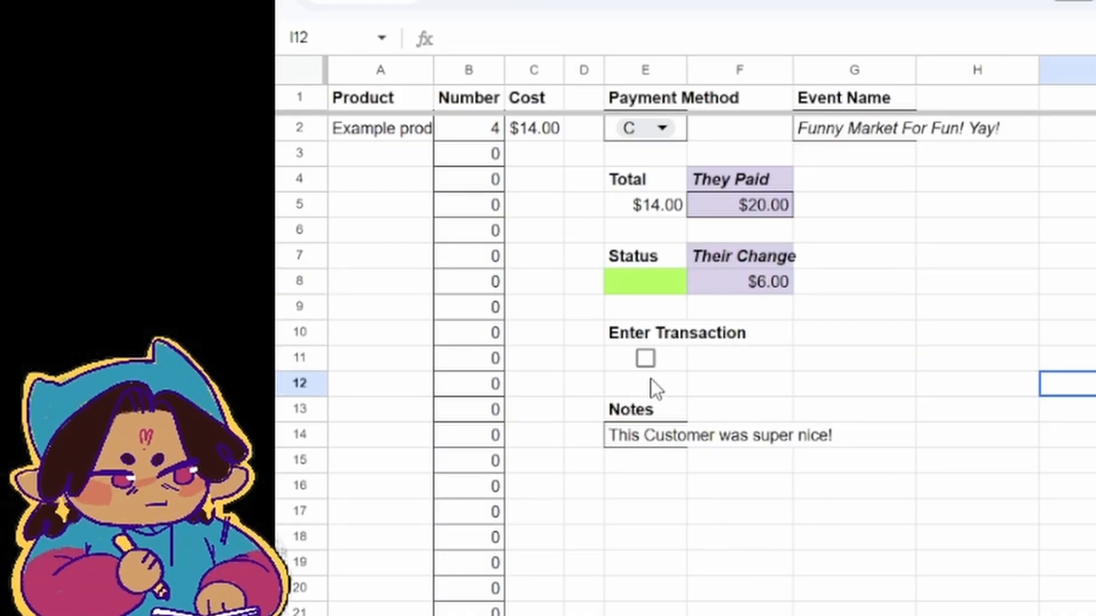
{"action": "left_click", "coordinate": [648, 362]}
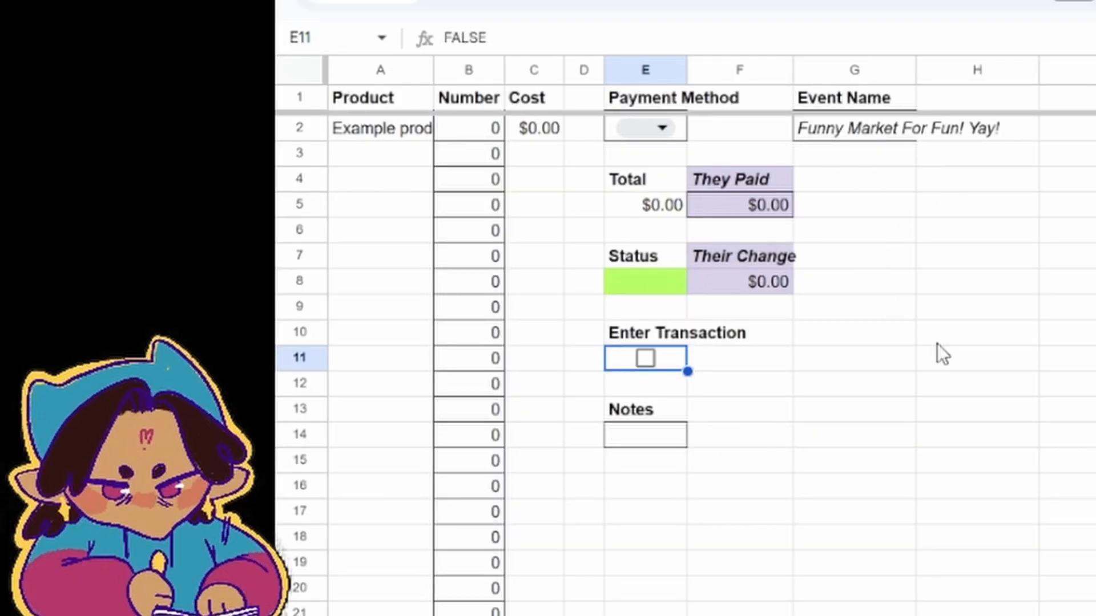
{"action": "left_click", "coordinate": [1066, 459]}
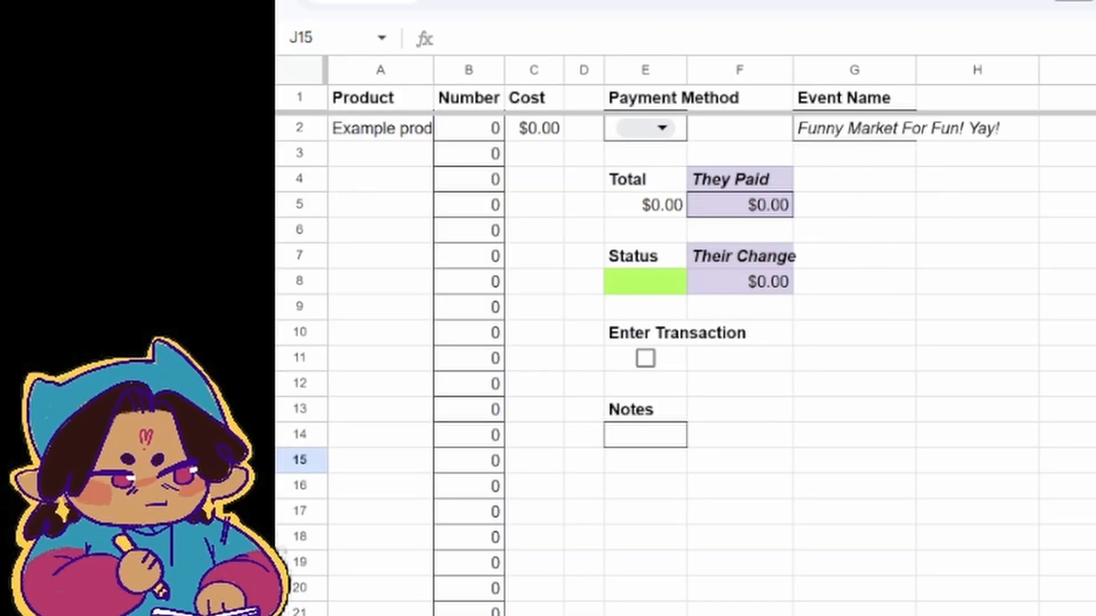
{"action": "left_click", "coordinate": [970, 566]}
Examine the Register sheet's Number, Status and Their Change cells after the transaction has been submitted.
{"action": "left_click", "coordinate": [470, 136]}
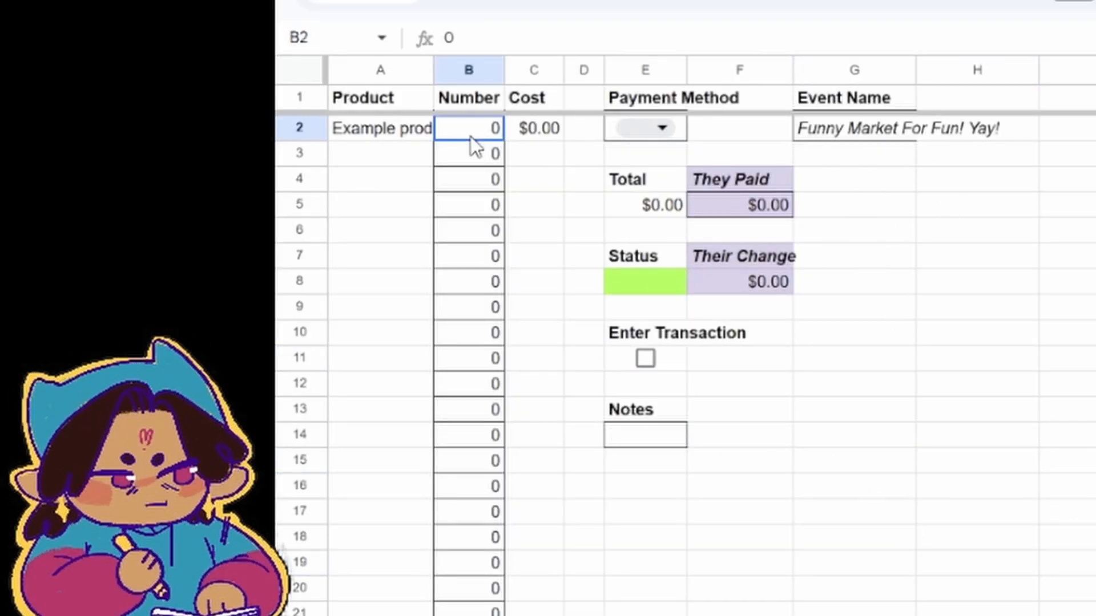
{"action": "left_click", "coordinate": [480, 286]}
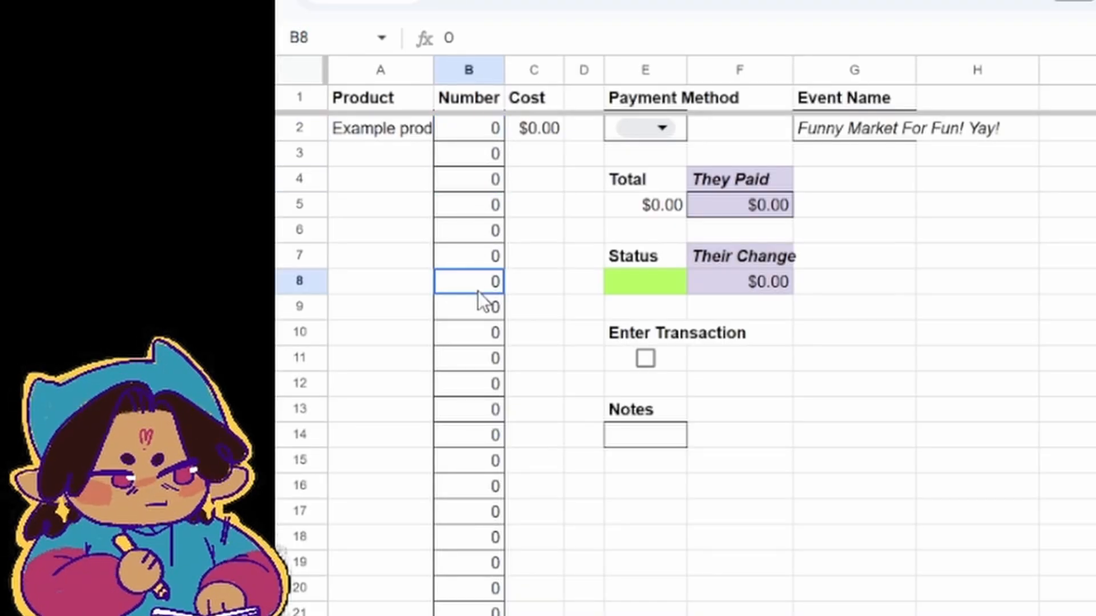
{"action": "left_click", "coordinate": [479, 409]}
{"action": "left_click", "coordinate": [1064, 384]}
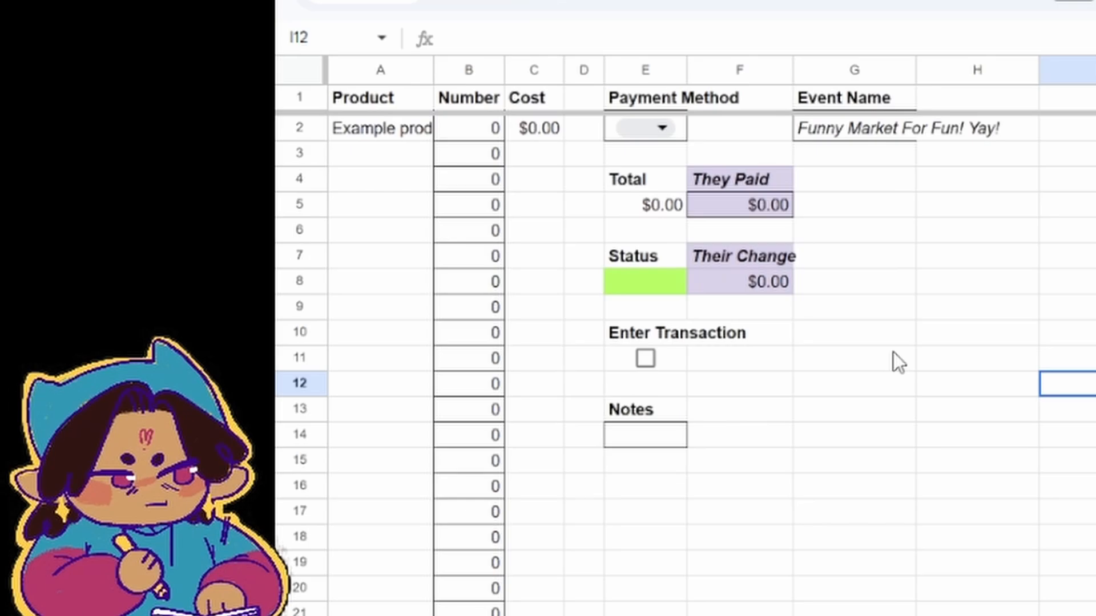
{"action": "left_click", "coordinate": [640, 283]}
{"action": "left_click", "coordinate": [759, 285]}
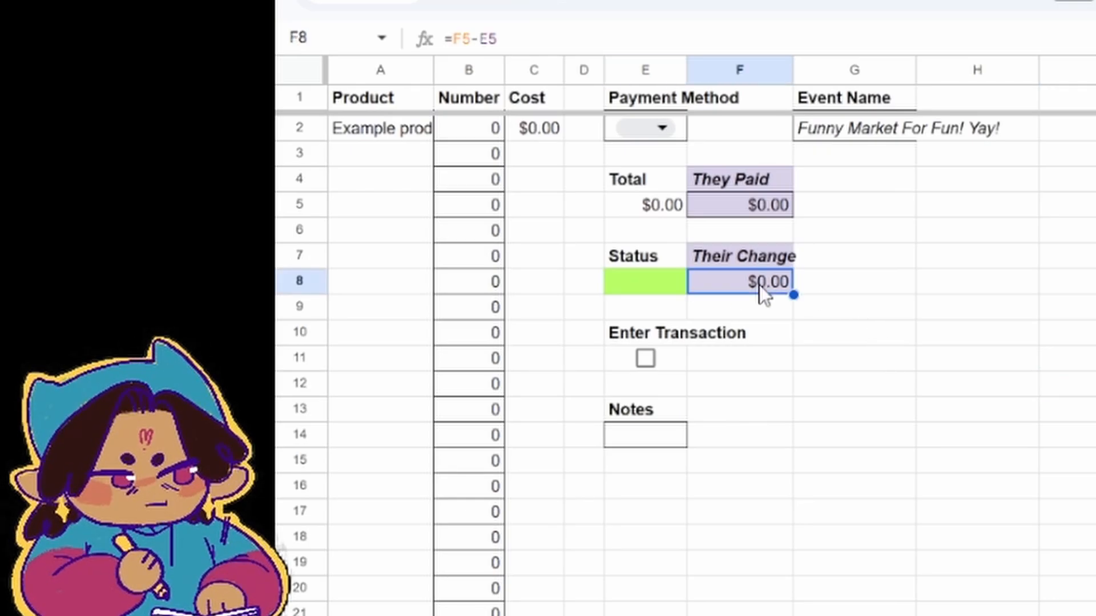
{"action": "left_click_drag", "start_coordinate": [1010, 281], "coordinate": [990, 262]}
{"action": "left_click", "coordinate": [977, 563]}
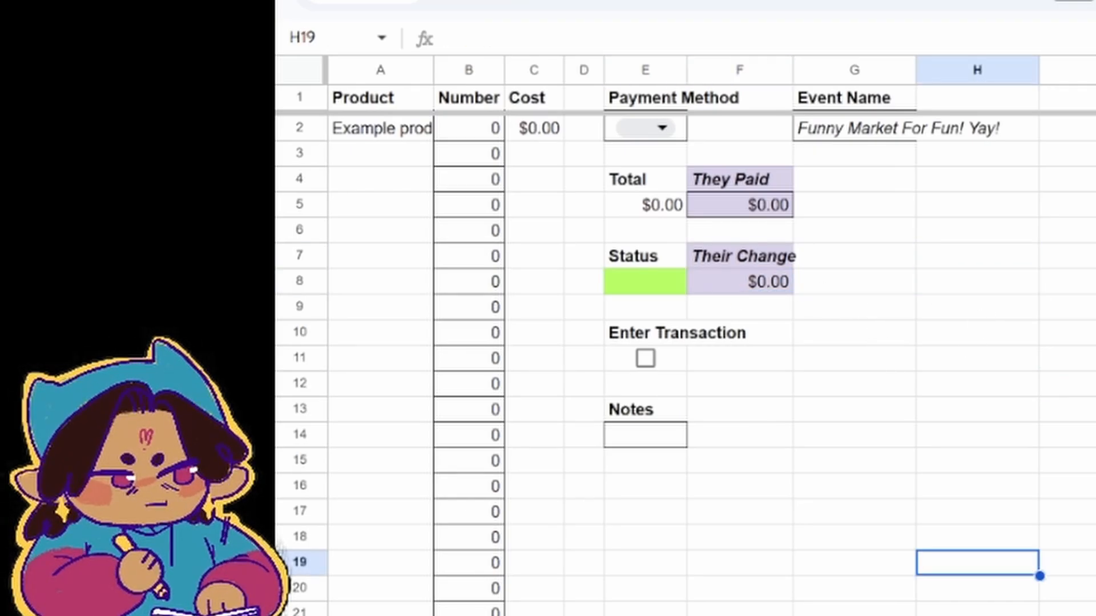
On the Transactions sheet, examine the transaction number, date, event and product array of the recorded sales.
{"action": "left_click", "coordinate": [547, 593]}
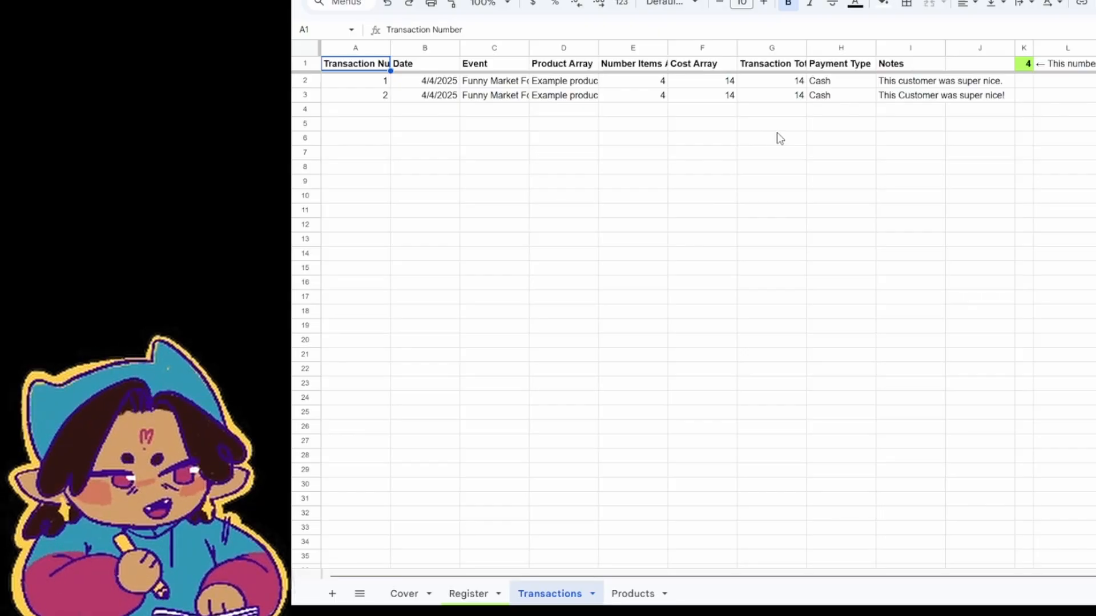
{"action": "left_click_drag", "start_coordinate": [369, 80], "coordinate": [366, 110]}
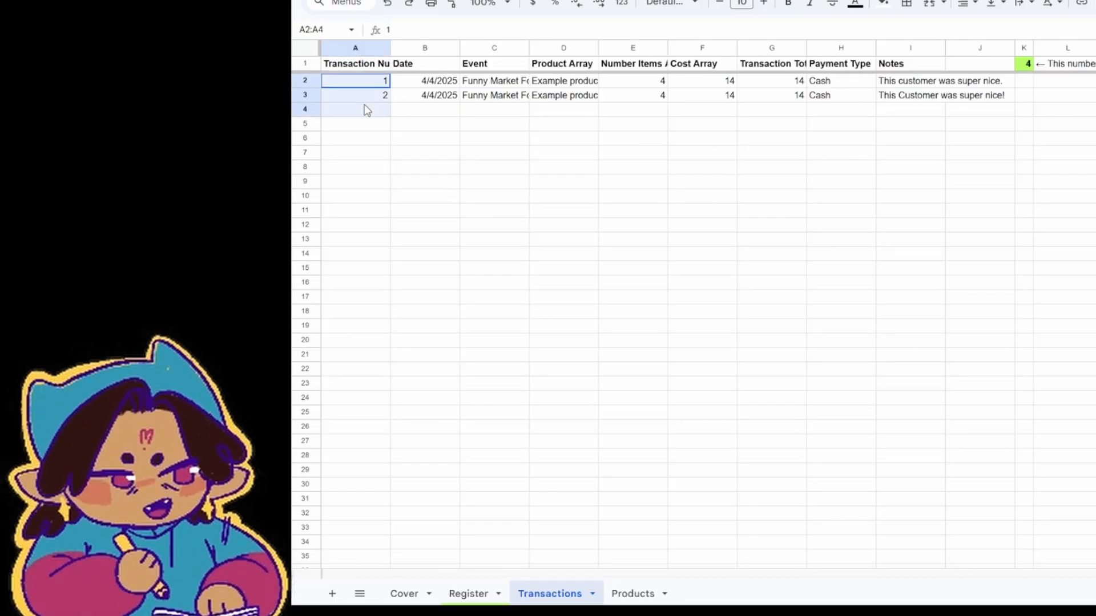
{"action": "left_click", "coordinate": [470, 140]}
{"action": "left_click_drag", "start_coordinate": [425, 81], "coordinate": [428, 98]}
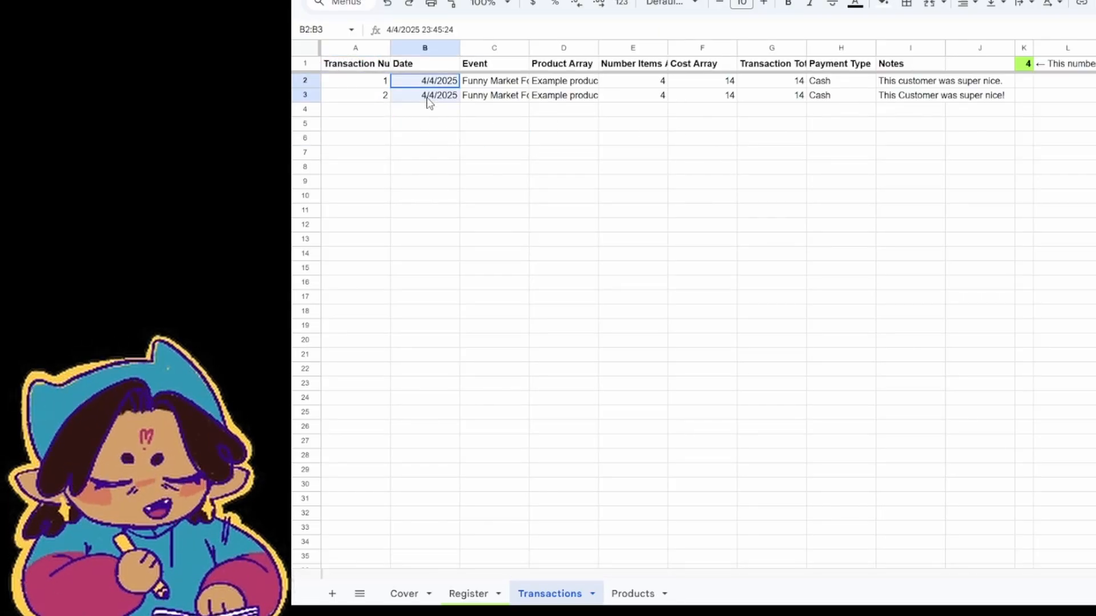
{"action": "left_click_drag", "start_coordinate": [505, 86], "coordinate": [502, 100]}
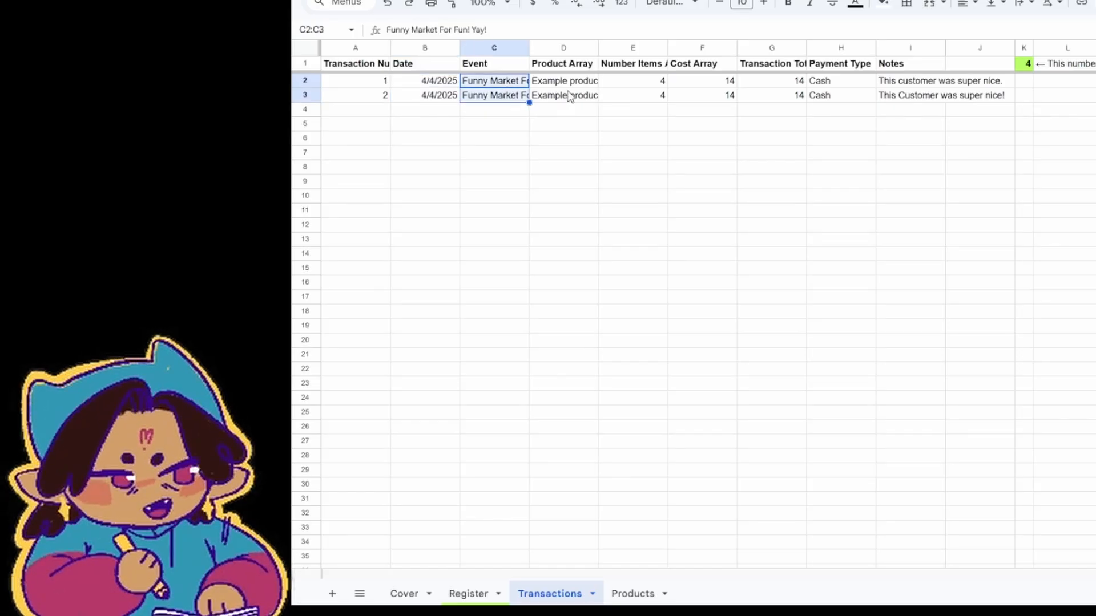
{"action": "left_click_drag", "start_coordinate": [571, 86], "coordinate": [596, 100]}
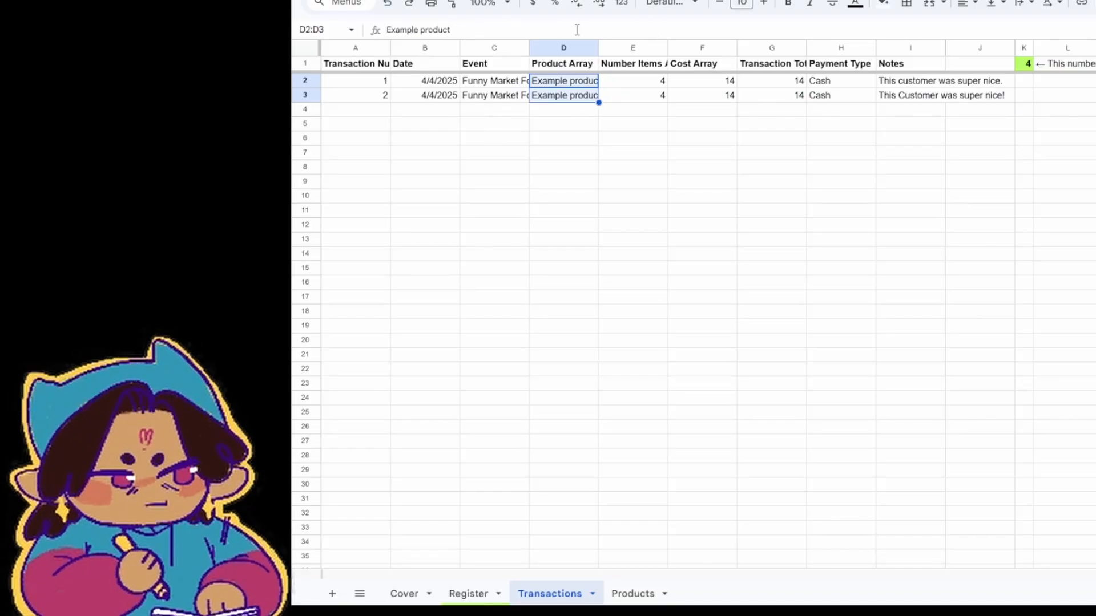
Compare the product, number of items and cost arrays of the first recorded transaction.
{"action": "left_click", "coordinate": [662, 84]}
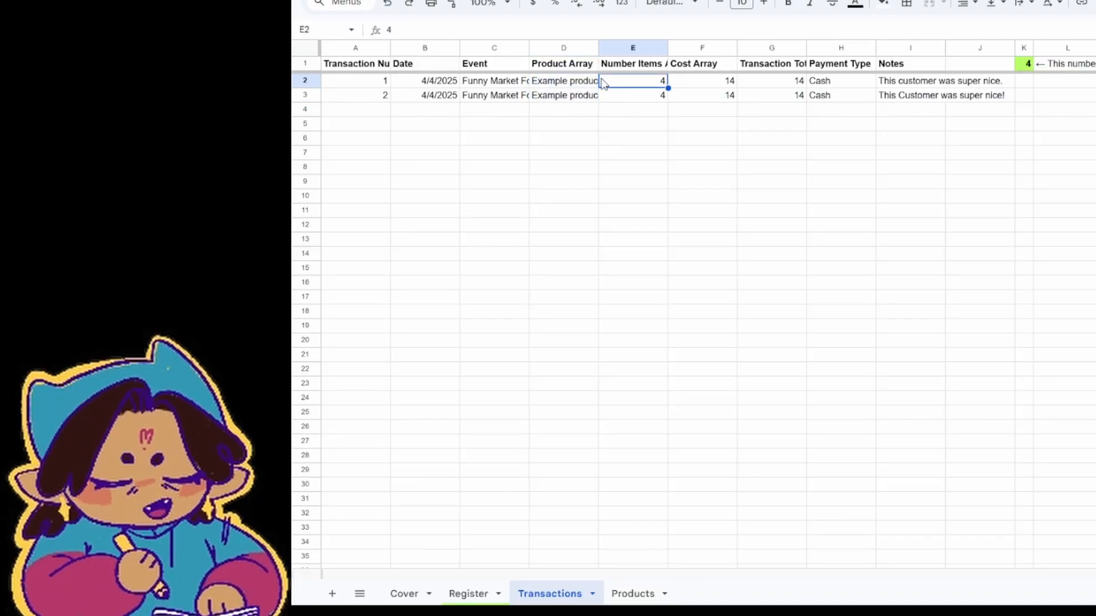
{"action": "left_click", "coordinate": [735, 85]}
{"action": "left_click", "coordinate": [630, 86]}
{"action": "left_click", "coordinate": [546, 85]}
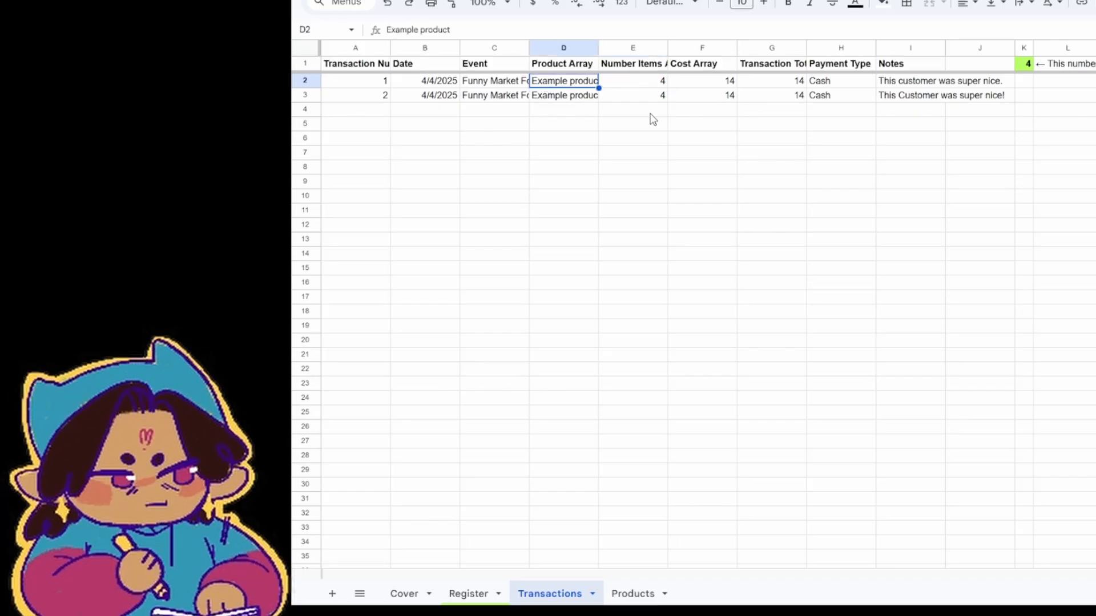
{"action": "left_click", "coordinate": [634, 86]}
{"action": "left_click", "coordinate": [577, 85]}
{"action": "left_click", "coordinate": [630, 86]}
{"action": "left_click", "coordinate": [706, 85]}
{"action": "left_click", "coordinate": [595, 84]}
{"action": "left_click", "coordinate": [838, 166]}
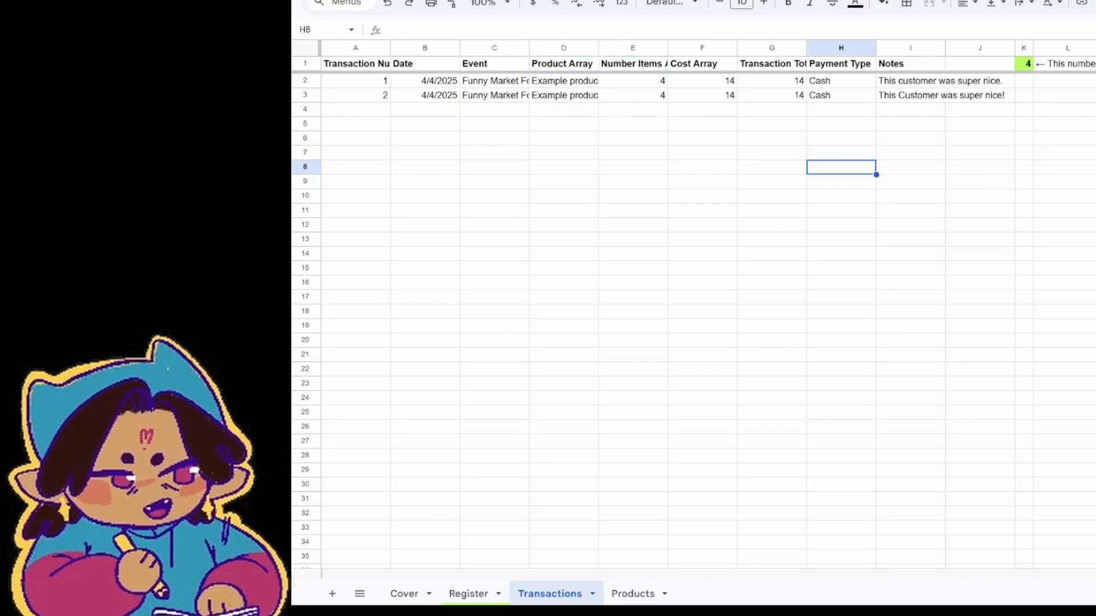
Inspect the green number in K1 with its explanatory note, the next empty row and the range of recorded transactions.
{"action": "left_click", "coordinate": [1036, 197]}
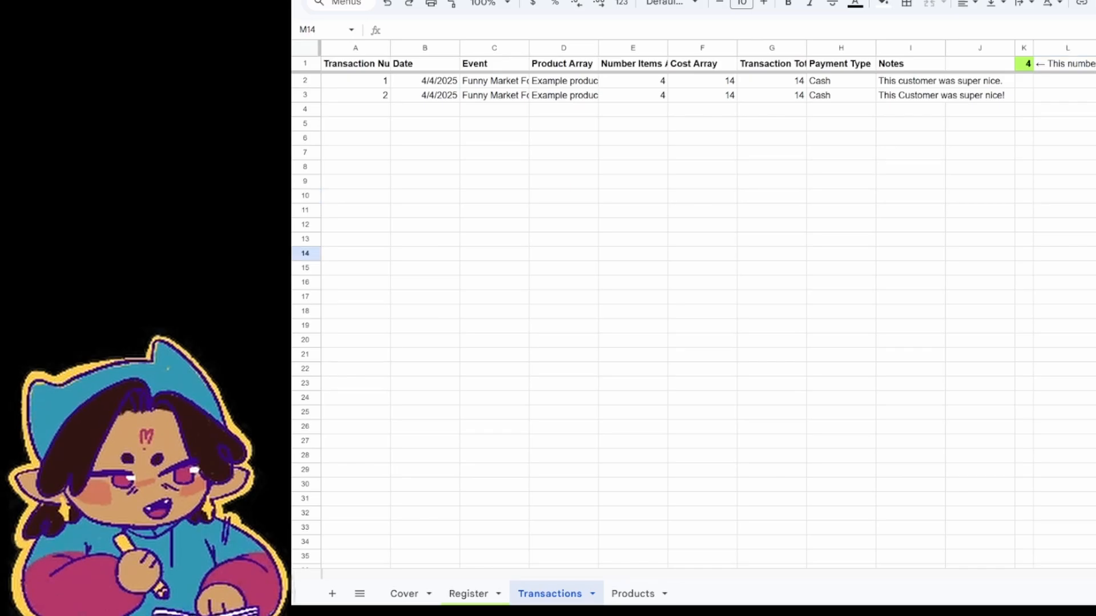
{"action": "left_click", "coordinate": [1050, 64]}
{"action": "left_click", "coordinate": [1026, 65]}
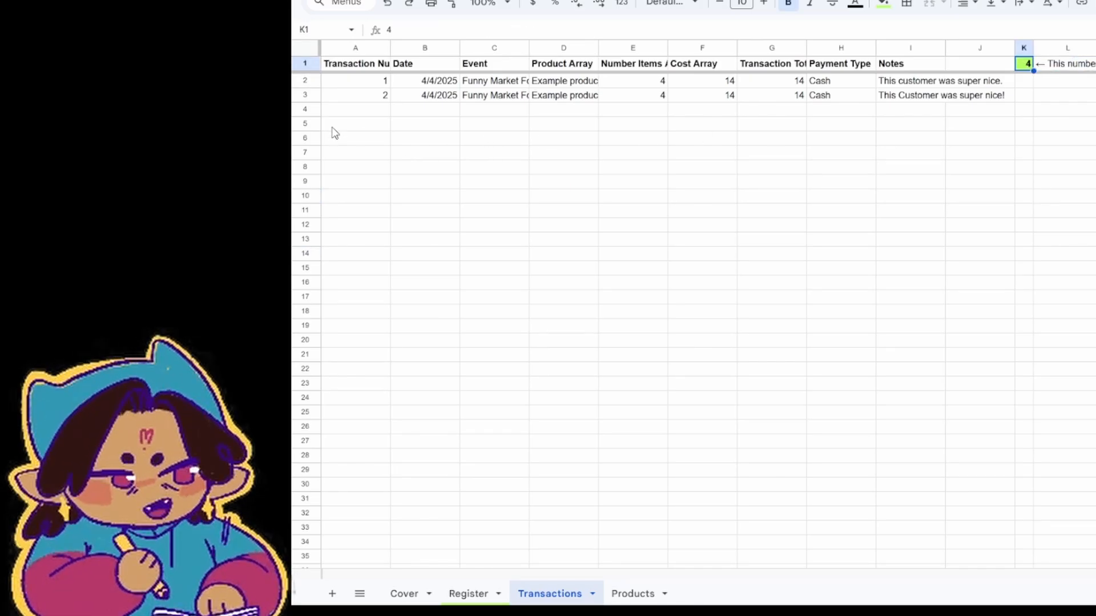
{"action": "left_click", "coordinate": [326, 109]}
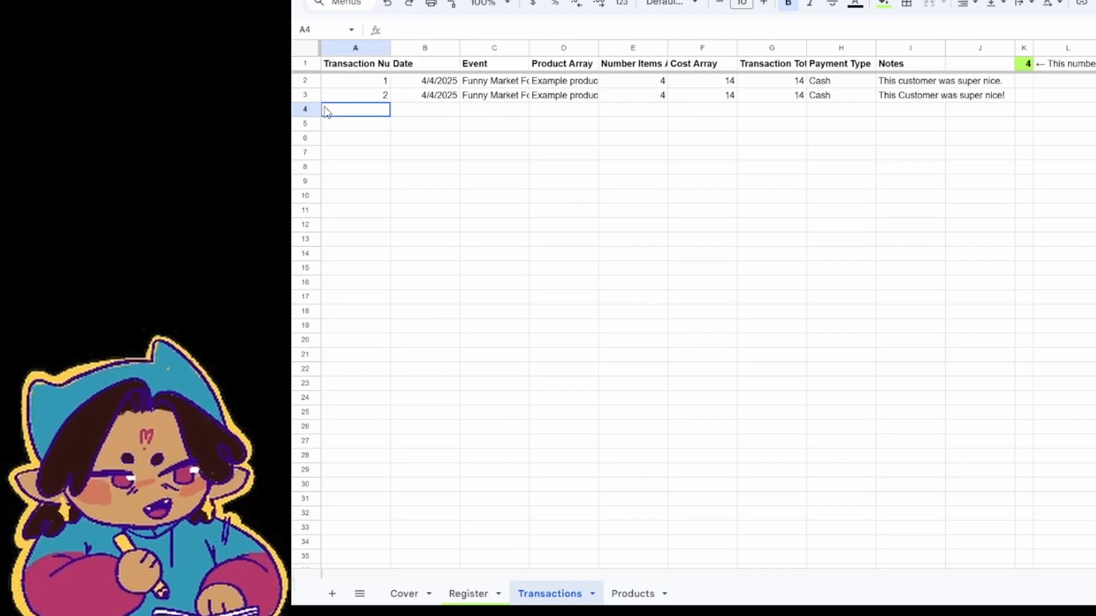
{"action": "key", "text": "shift+space"}
{"action": "left_click", "coordinate": [1094, 138]}
{"action": "left_click", "coordinate": [826, 215]}
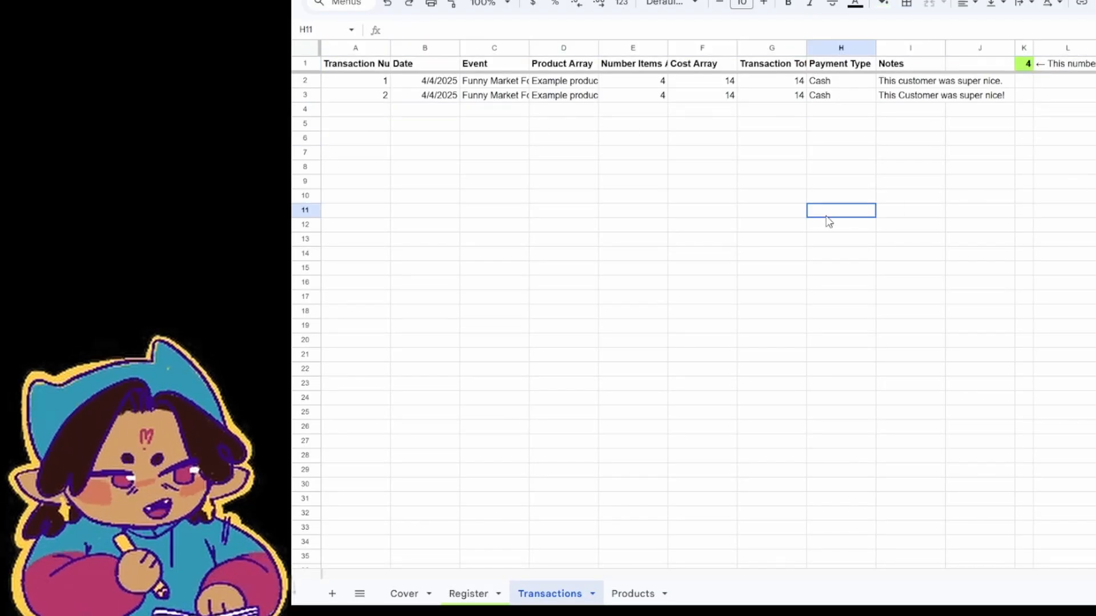
{"action": "left_click", "coordinate": [1093, 167]}
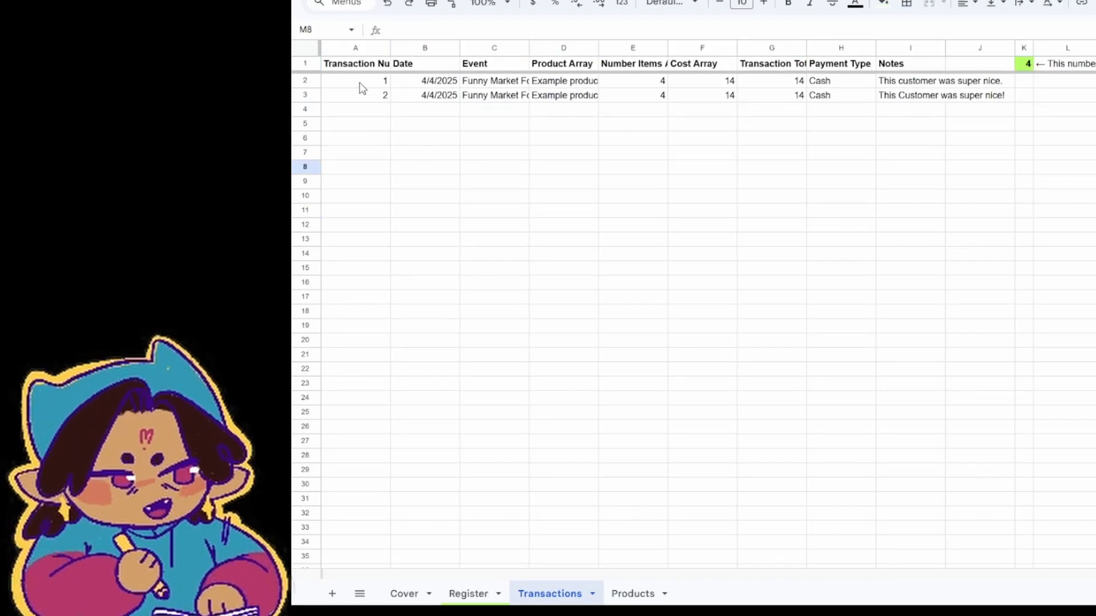
{"action": "left_click_drag", "start_coordinate": [359, 85], "coordinate": [1044, 158]}
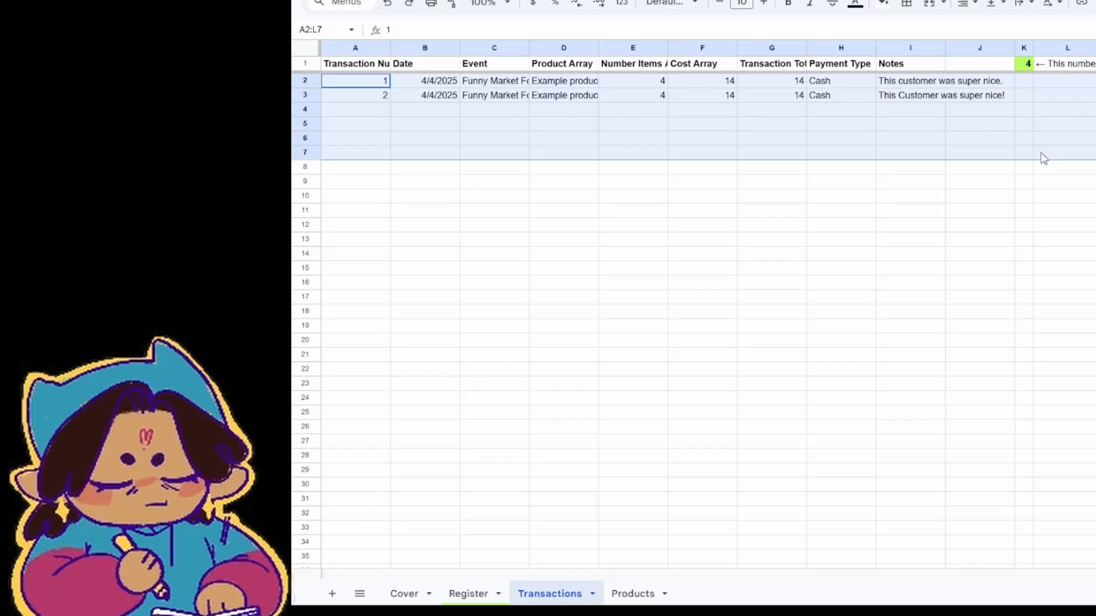
Clear the recorded transactions in A2:L7 of the Transactions sheet and set the next-row number in K1 to 2.
{"action": "key", "text": "Delete"}
{"action": "left_click", "coordinate": [1027, 67]}
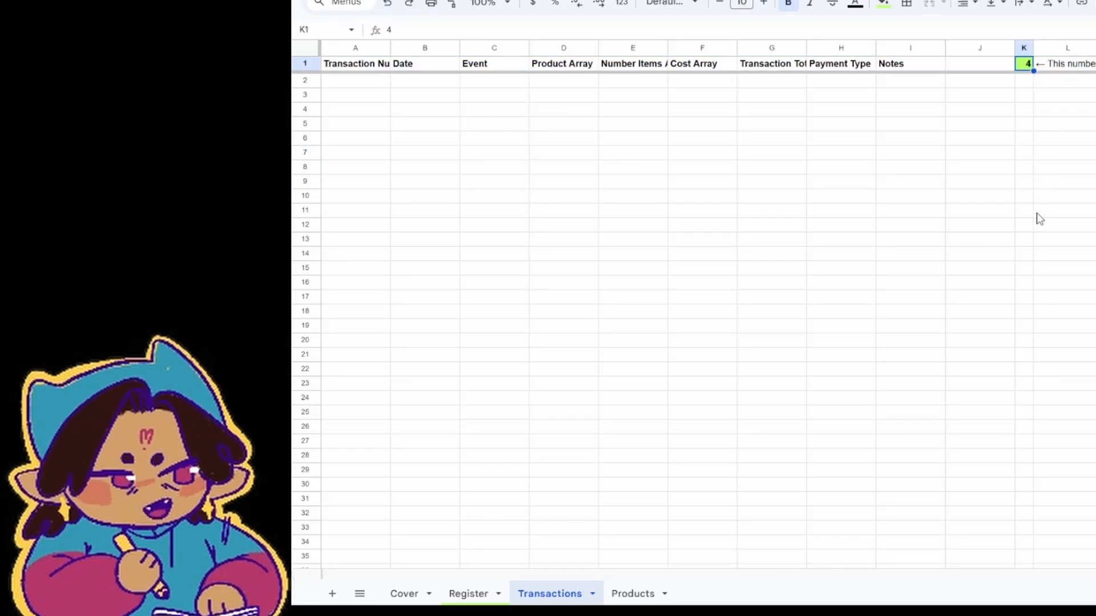
{"action": "type", "text": "2"}
{"action": "left_click", "coordinate": [1095, 211]}
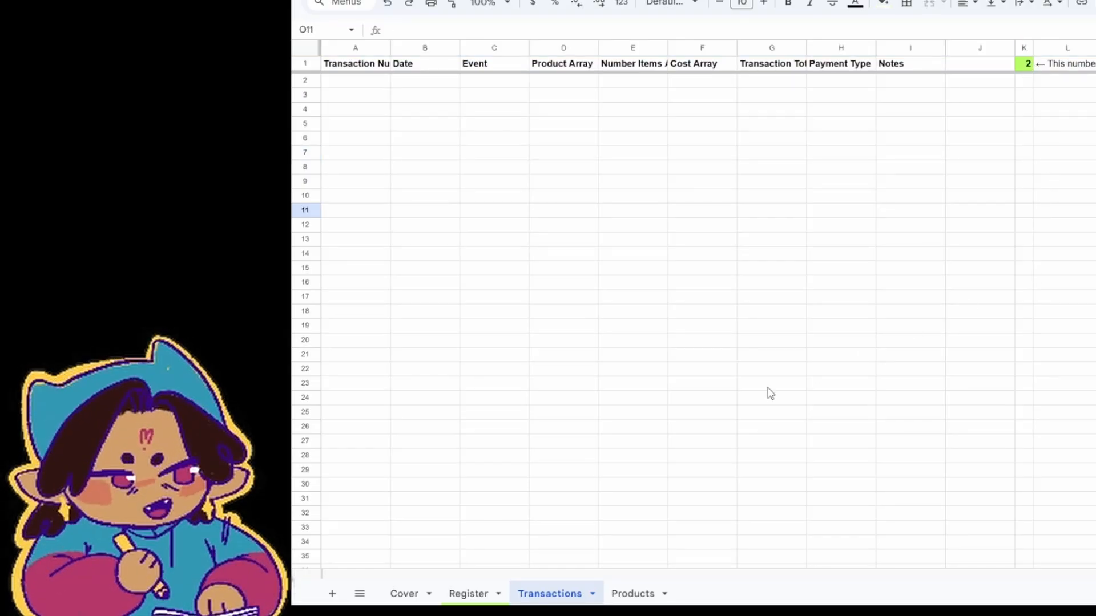
Check the Register sheet and the emptied Transactions sheet after clearing the sample sales.
{"action": "left_click", "coordinate": [457, 596]}
{"action": "left_click", "coordinate": [580, 594]}
{"action": "left_click", "coordinate": [742, 455]}
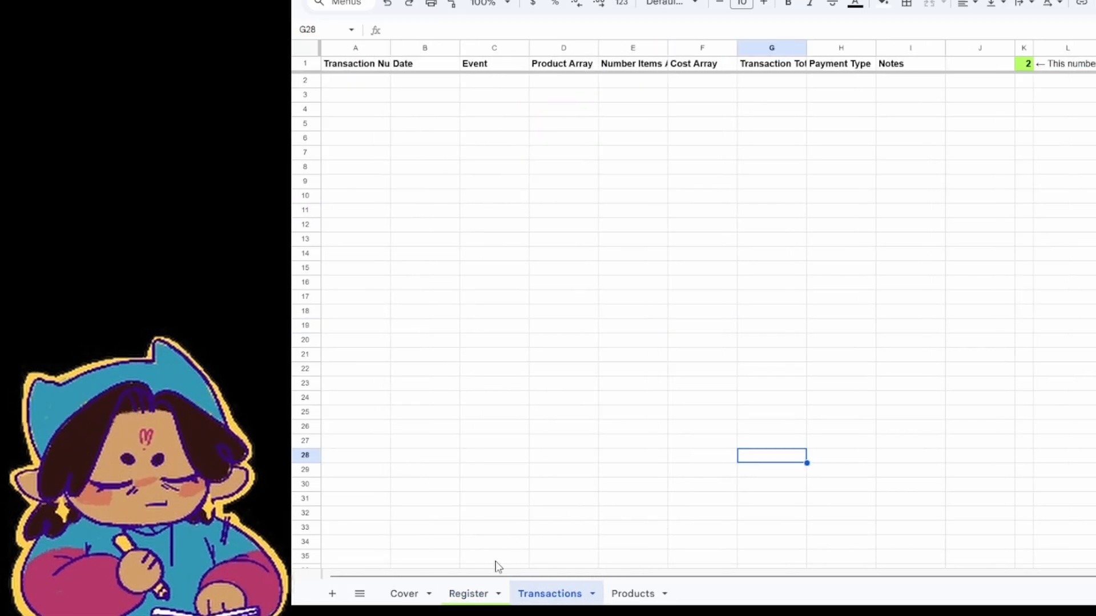
{"action": "left_click", "coordinate": [459, 594]}
{"action": "left_click", "coordinate": [431, 594]}
{"action": "left_click", "coordinate": [477, 593]}
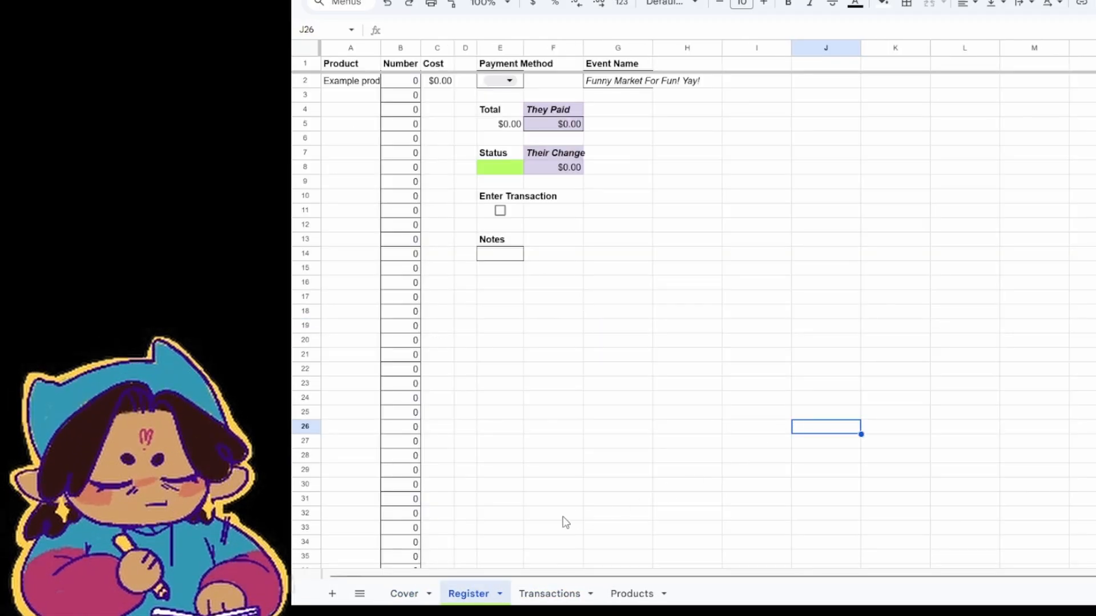
{"action": "left_click", "coordinate": [528, 594]}
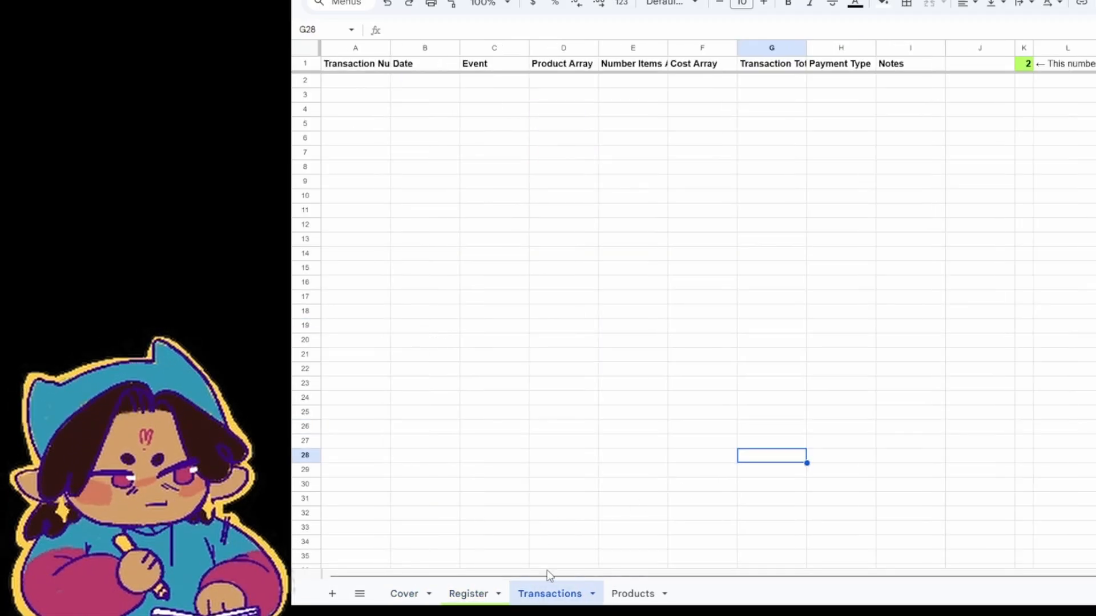
{"action": "left_click", "coordinate": [711, 426]}
{"action": "left_click", "coordinate": [485, 594]}
{"action": "left_click", "coordinate": [570, 594]}
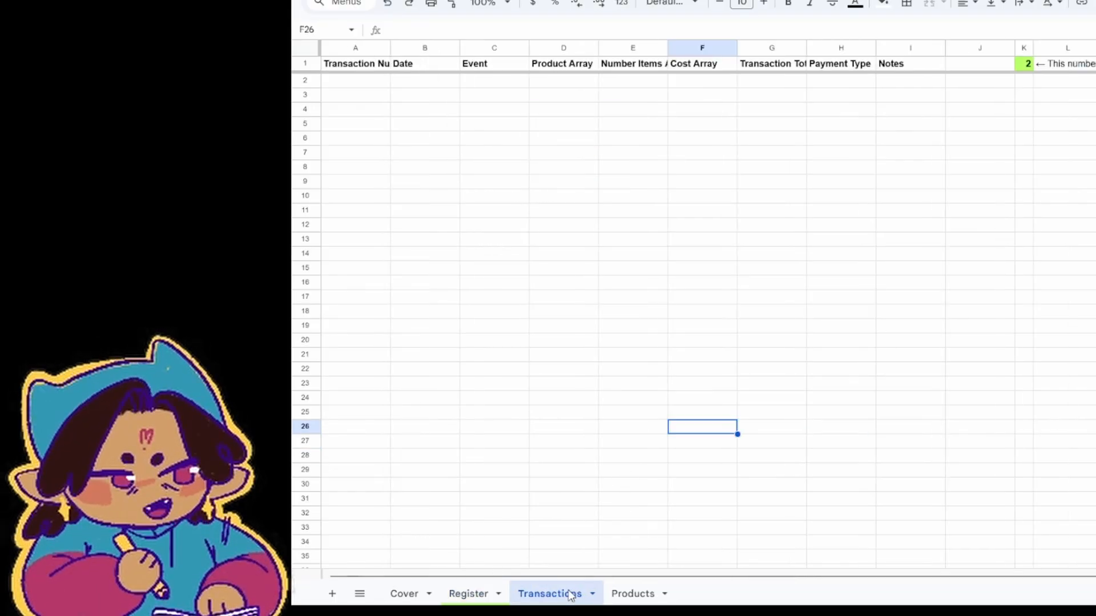
{"action": "left_click", "coordinate": [623, 485]}
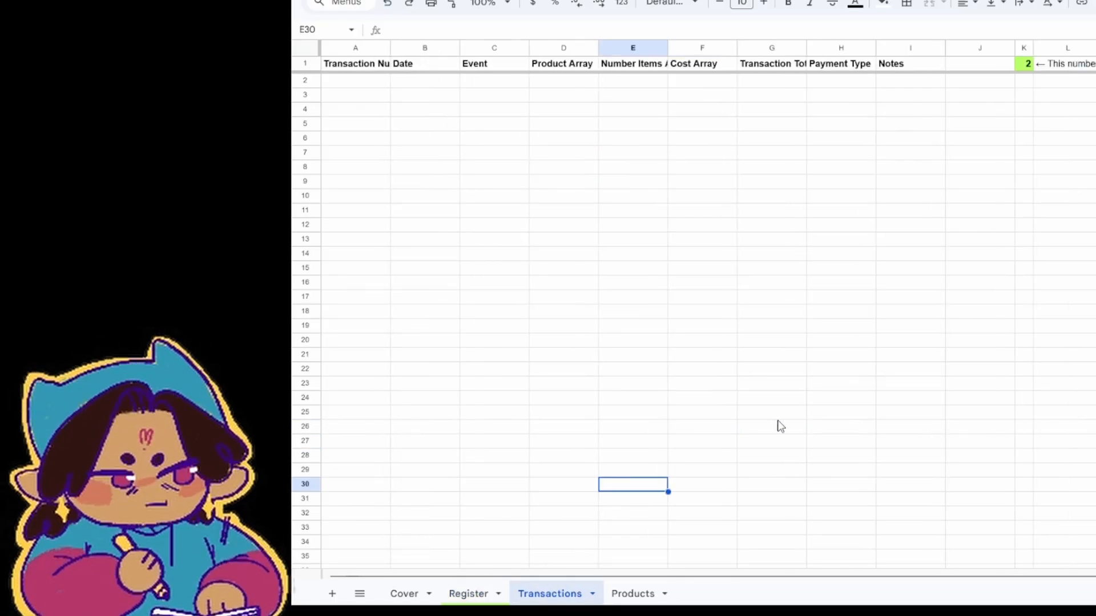
{"action": "left_click", "coordinate": [1064, 354]}
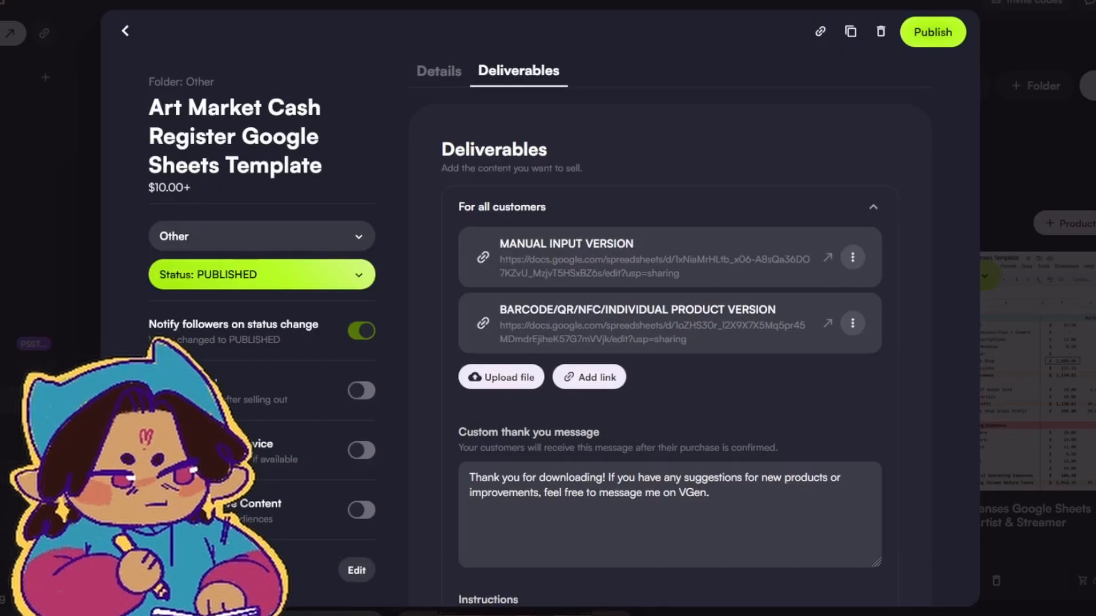
Open the BARCODE/QR/NFC/INDIVIDUAL PRODUCT VERSION spreadsheet and make a copy with comments, shared with the same people.
{"action": "left_click", "coordinate": [827, 325]}
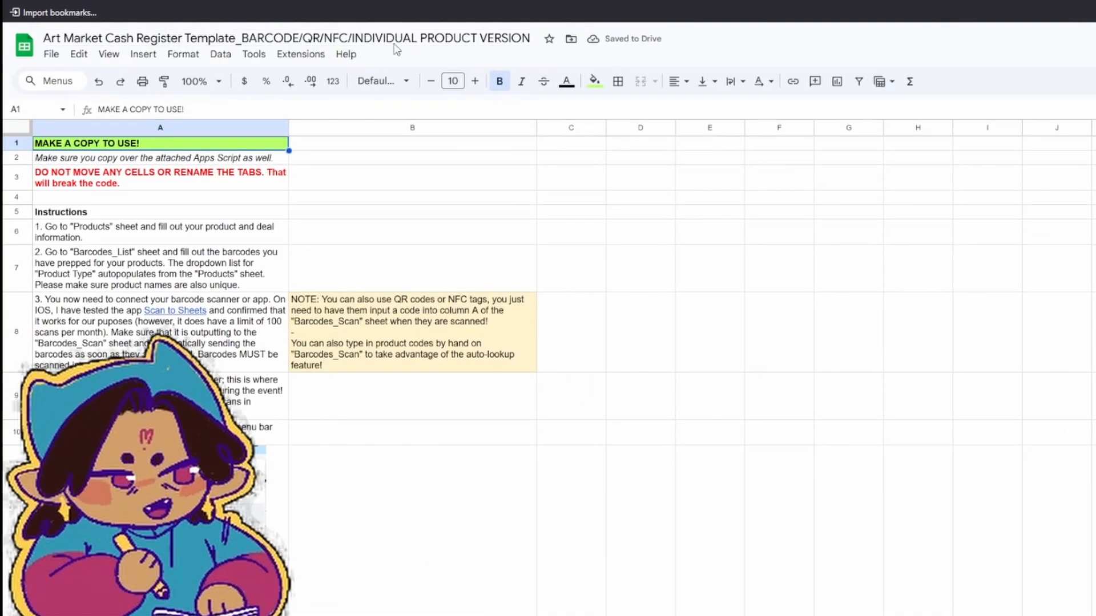
{"action": "left_click", "coordinate": [53, 57]}
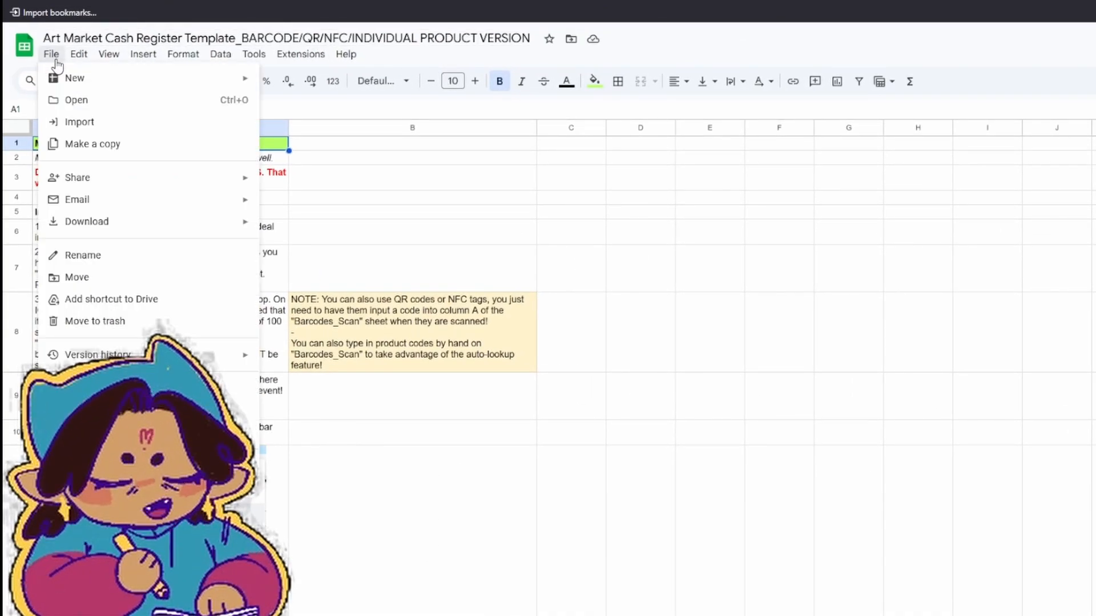
{"action": "left_click", "coordinate": [80, 145]}
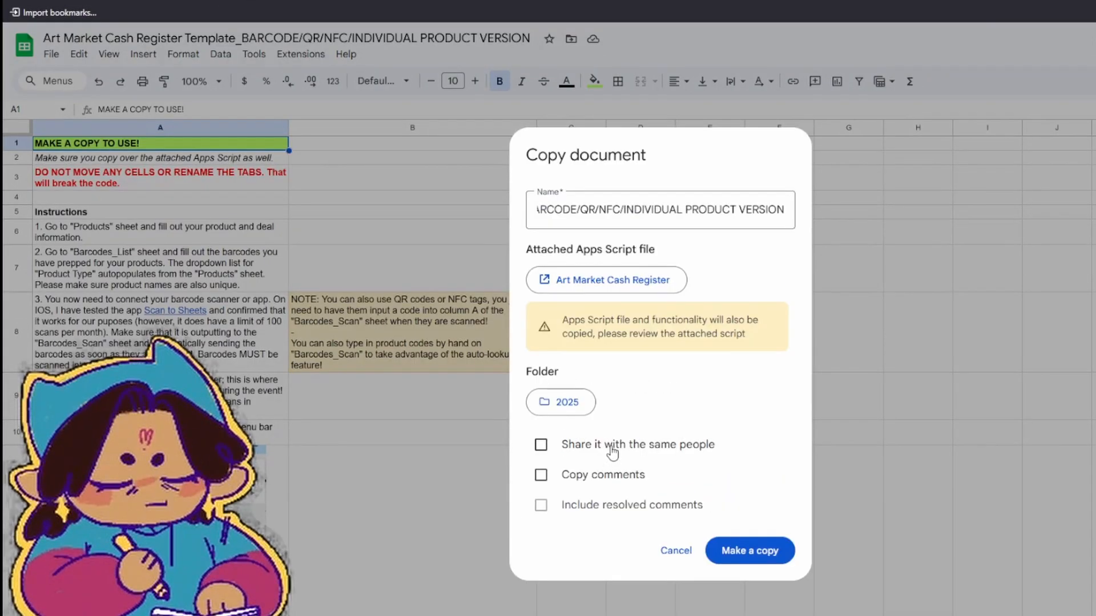
{"action": "left_click", "coordinate": [569, 481]}
{"action": "left_click", "coordinate": [540, 445]}
{"action": "left_click", "coordinate": [742, 549]}
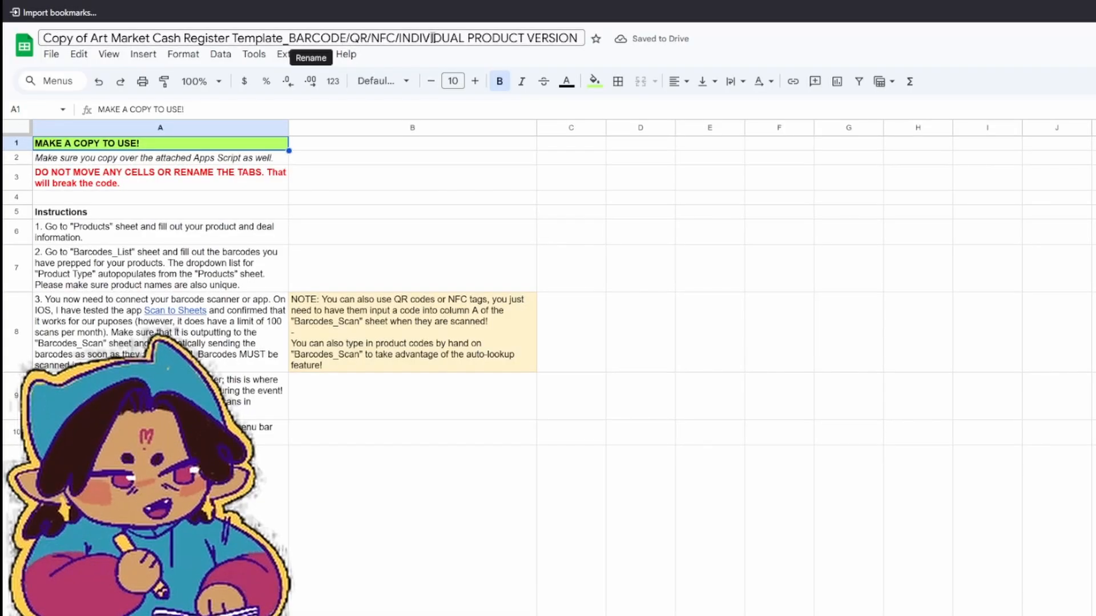
Read the copied Cover sheet's Apps Script reminder, the warning about moving cells or renaming tabs, and the first instruction.
{"action": "left_click", "coordinate": [699, 244]}
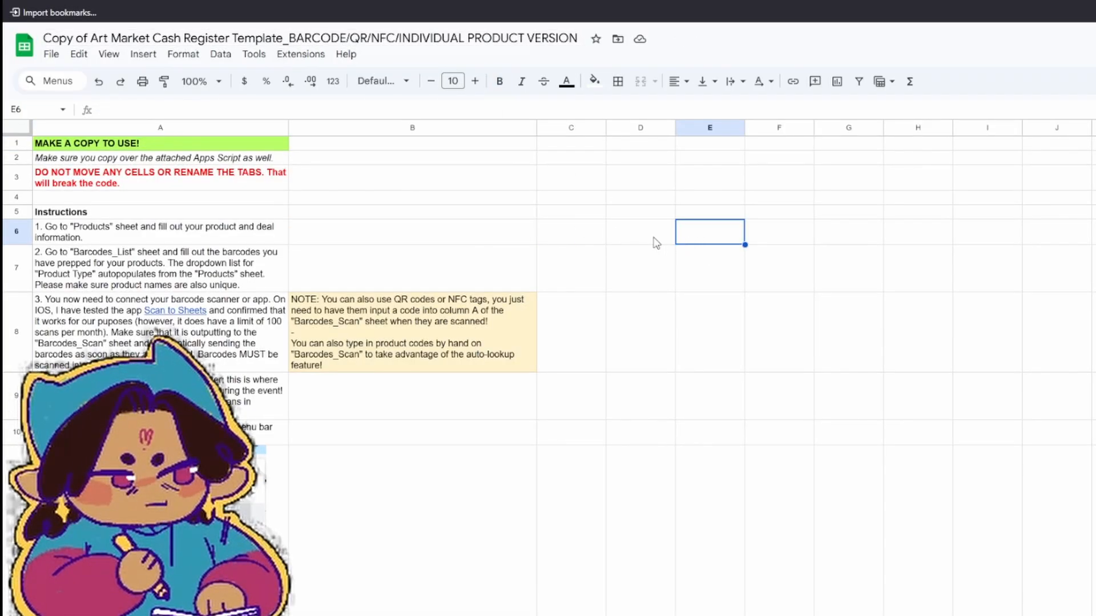
{"action": "left_click", "coordinate": [561, 230]}
{"action": "left_click", "coordinate": [608, 189]}
{"action": "left_click", "coordinate": [641, 263]}
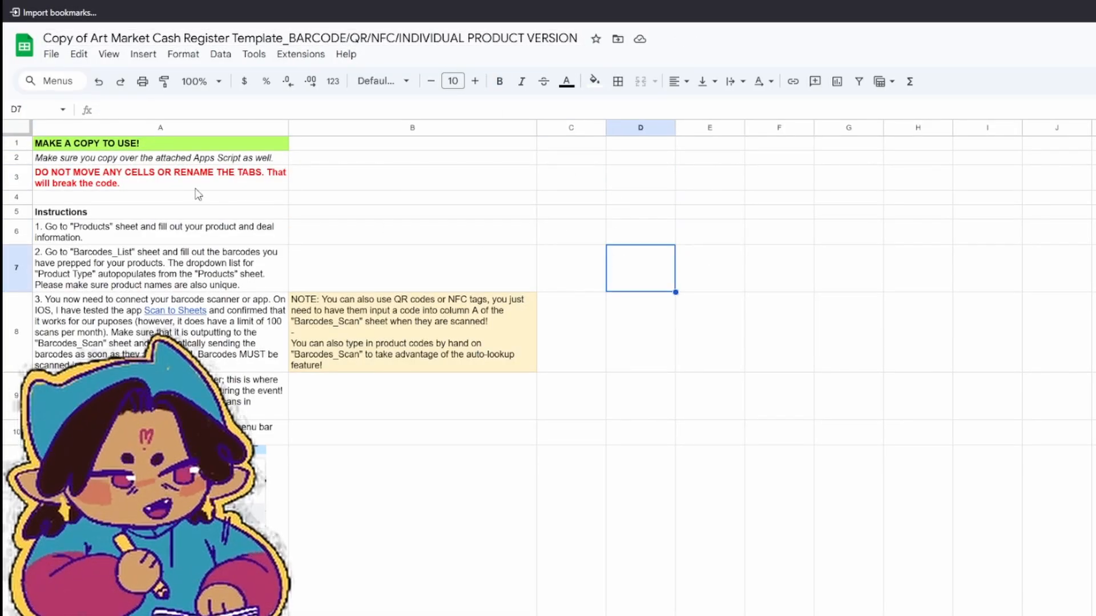
{"action": "left_click", "coordinate": [176, 162]}
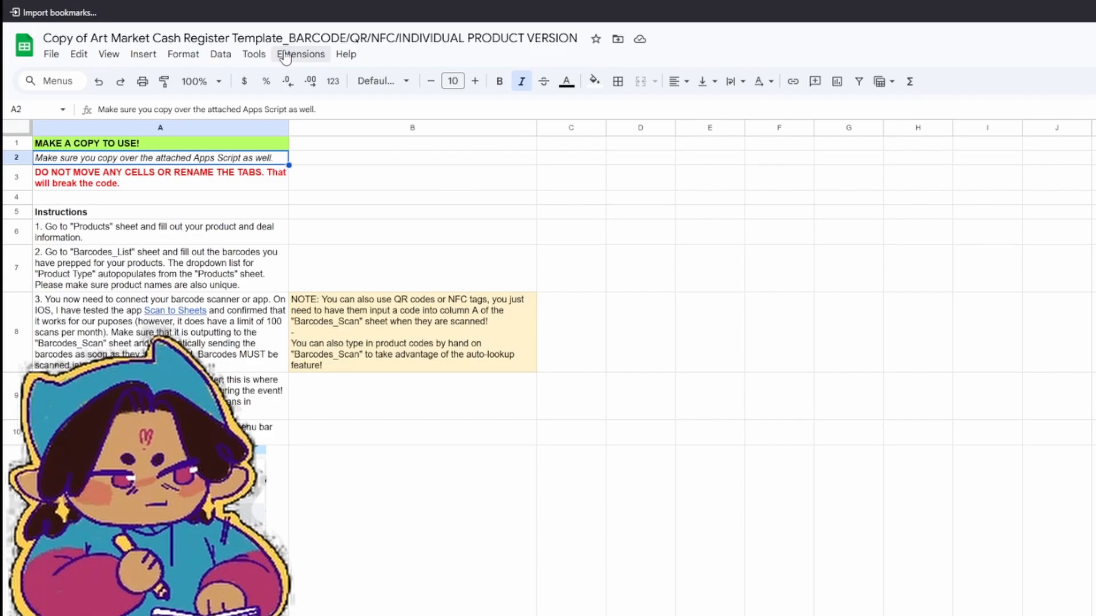
{"action": "left_click", "coordinate": [238, 182]}
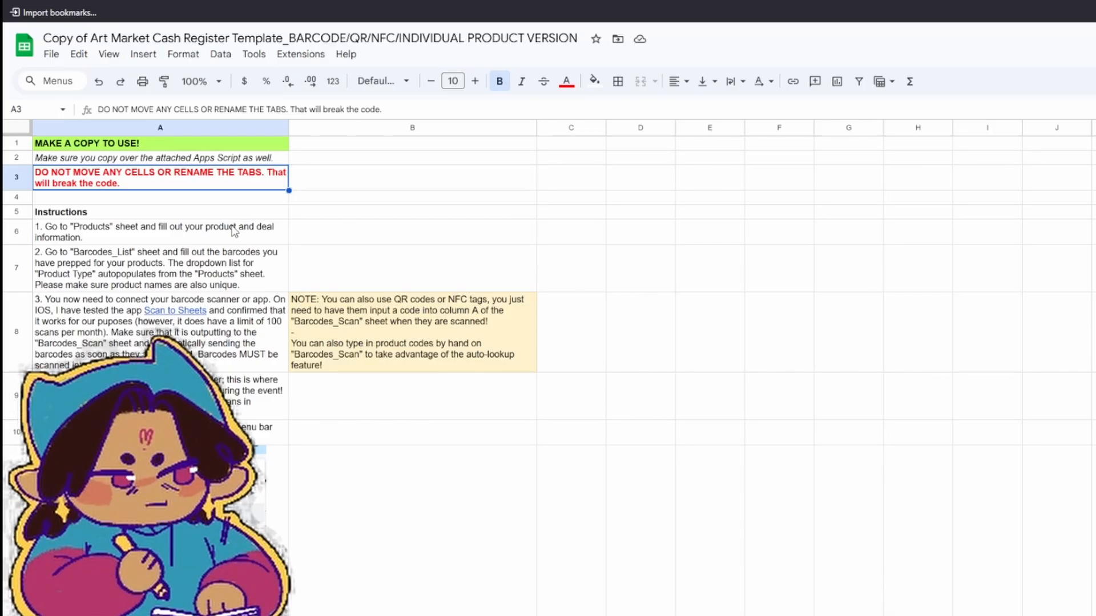
{"action": "left_click", "coordinate": [234, 231]}
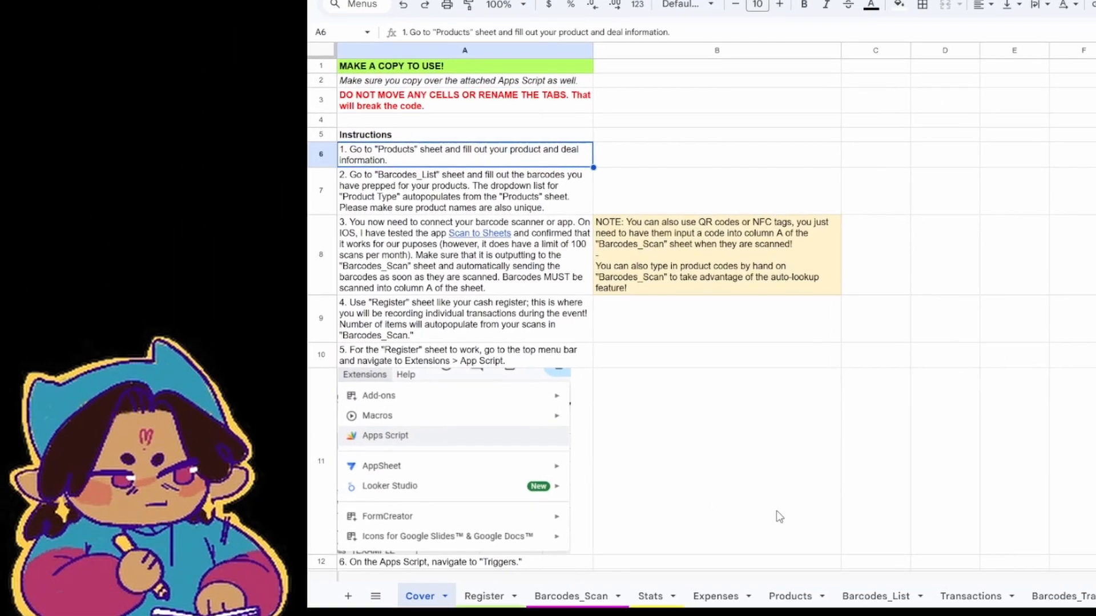
On the Products sheet, replace the example row with the copied product list, pasting it from A2.
{"action": "left_click", "coordinate": [787, 595]}
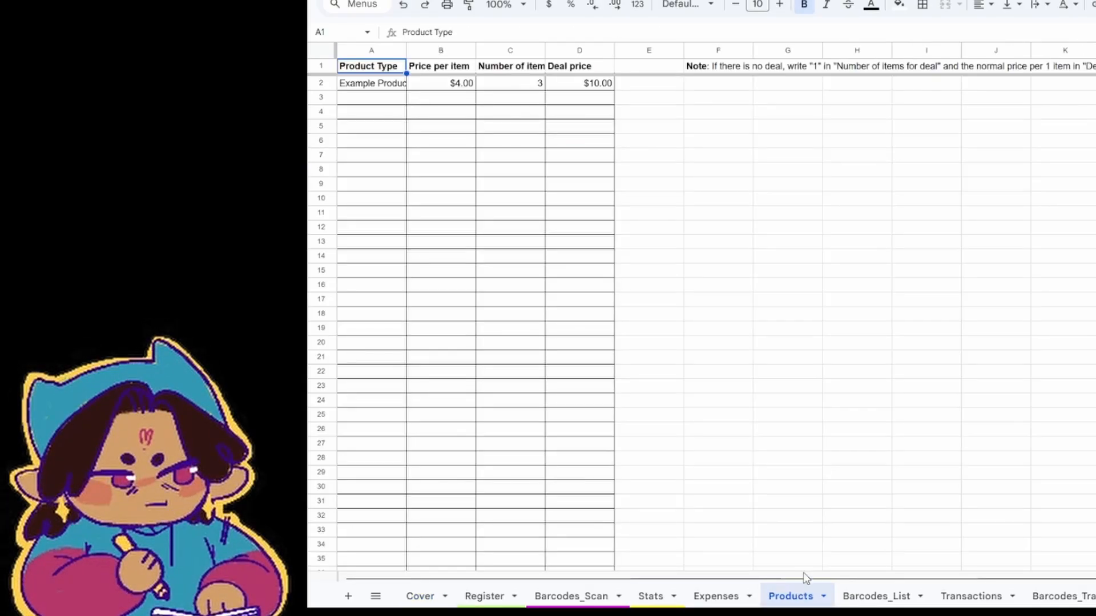
{"action": "key", "text": "Down"}
{"action": "key", "text": "ctrl+v"}
{"action": "left_click", "coordinate": [856, 269]}
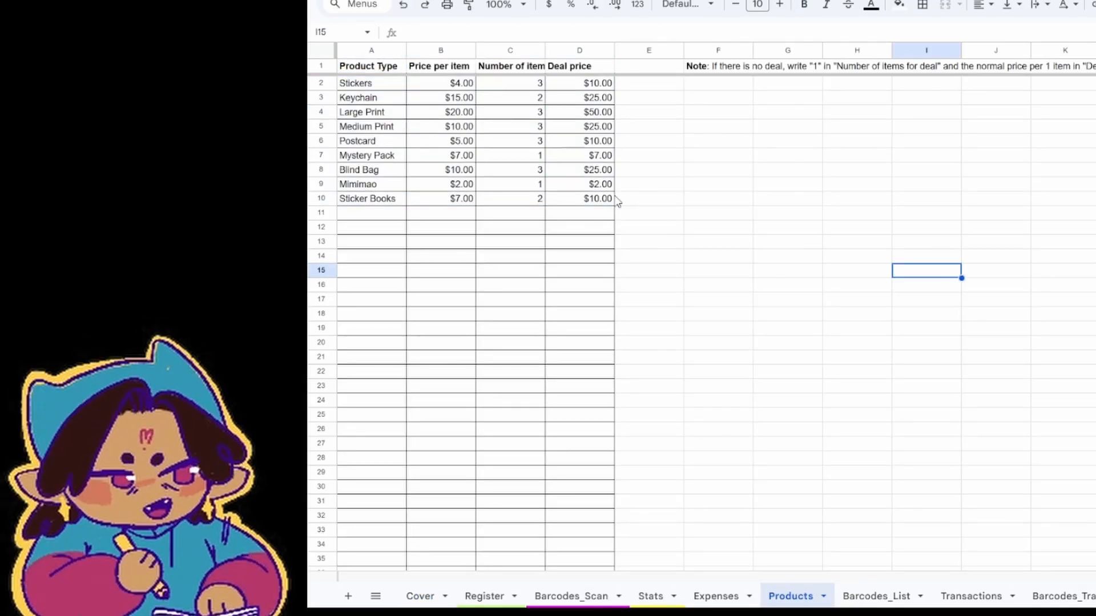
Examine the Stickers row's product type, price per item, number of items for the deal and deal price.
{"action": "left_click", "coordinate": [651, 184]}
{"action": "left_click", "coordinate": [371, 83]}
{"action": "left_click", "coordinate": [468, 83]}
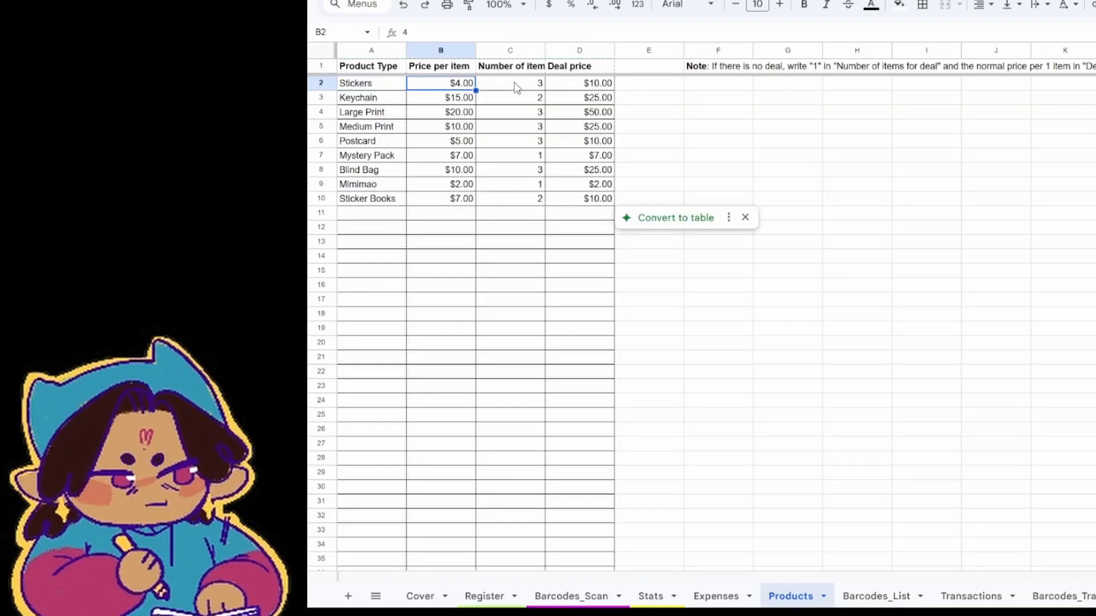
{"action": "left_click", "coordinate": [517, 83]}
{"action": "left_click", "coordinate": [565, 87]}
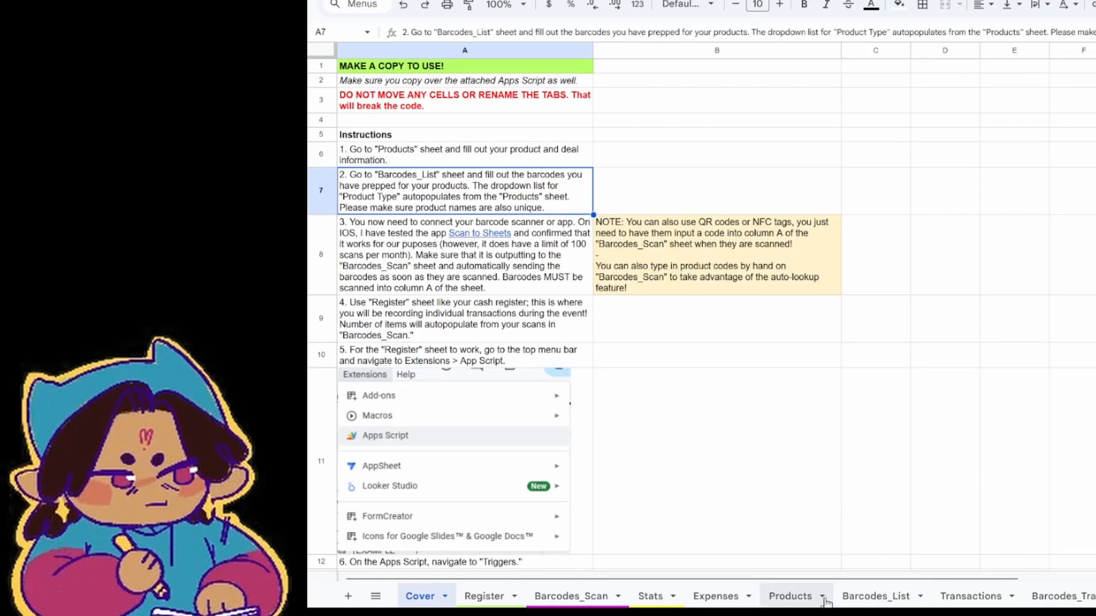
Look at the Barcodes_List sheet and read the Cover instruction about connecting a barcode scanner, with its QR and NFC note.
{"action": "left_click", "coordinate": [876, 596]}
{"action": "left_click", "coordinate": [390, 86]}
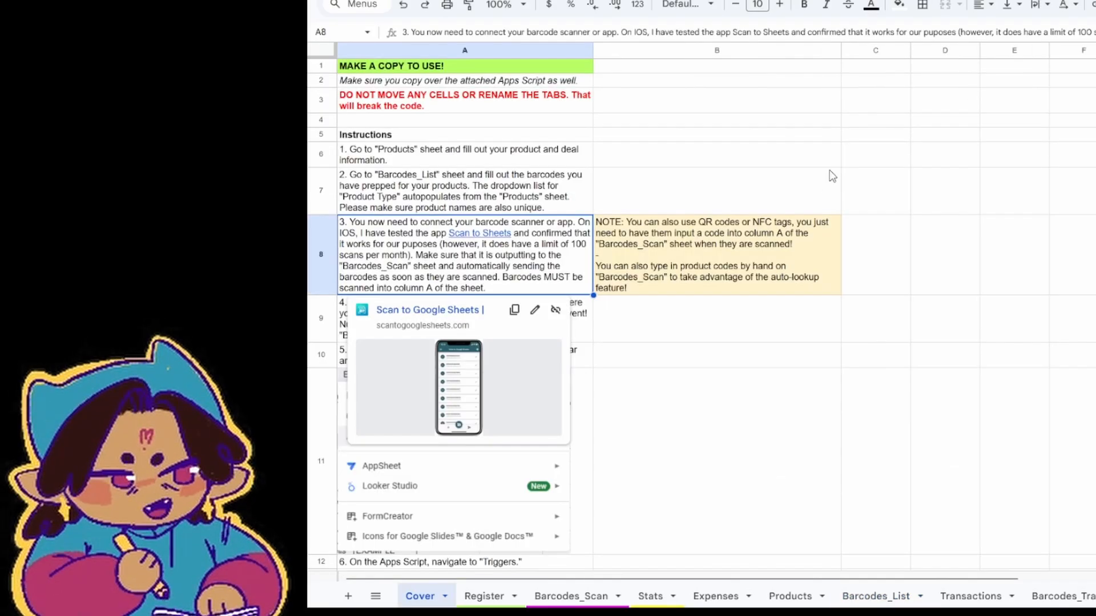
{"action": "left_click", "coordinate": [832, 176]}
{"action": "left_click", "coordinate": [934, 253]}
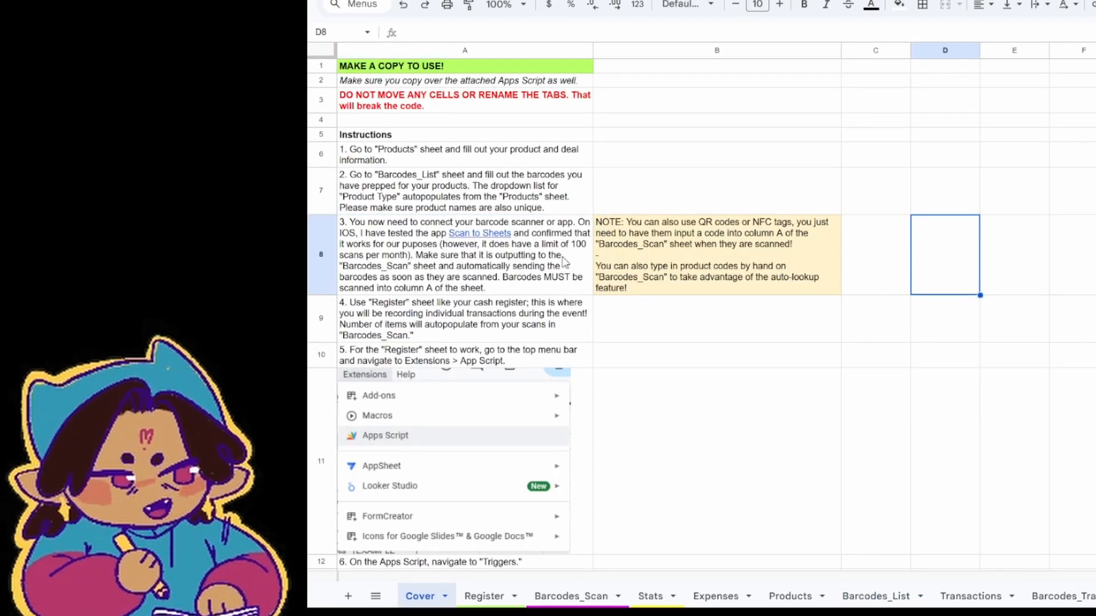
{"action": "left_click", "coordinate": [551, 270]}
{"action": "left_click", "coordinate": [707, 349]}
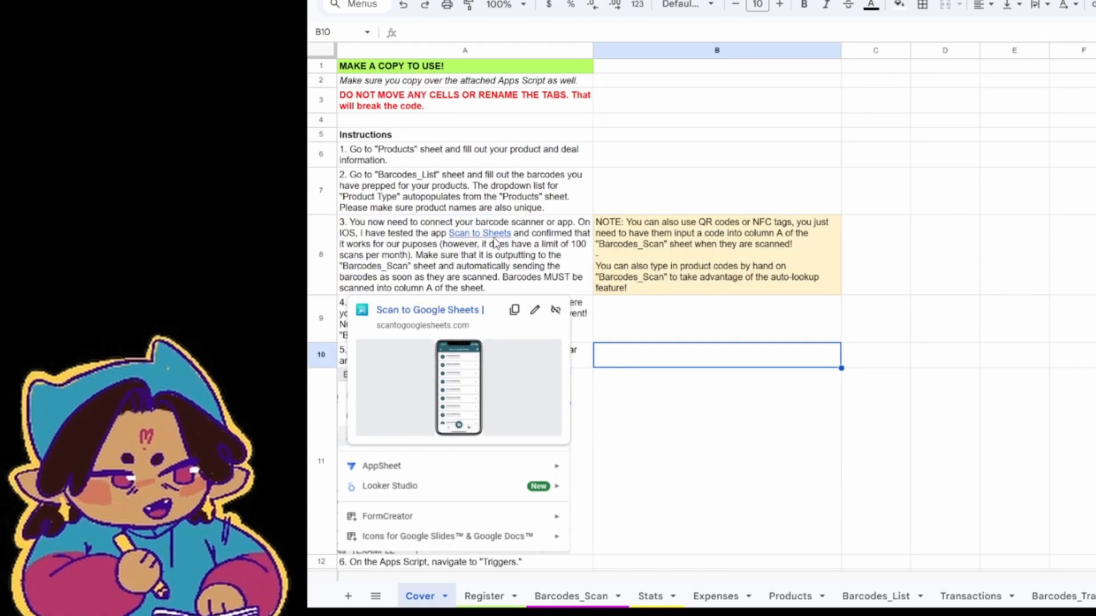
{"action": "left_click", "coordinate": [564, 256]}
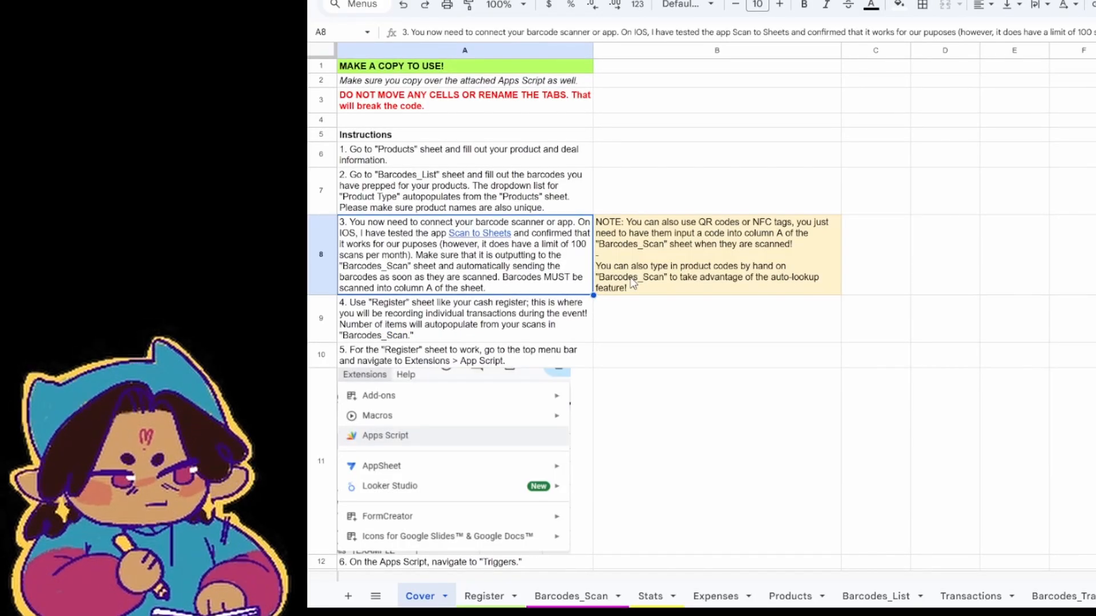
{"action": "left_click", "coordinate": [741, 252]}
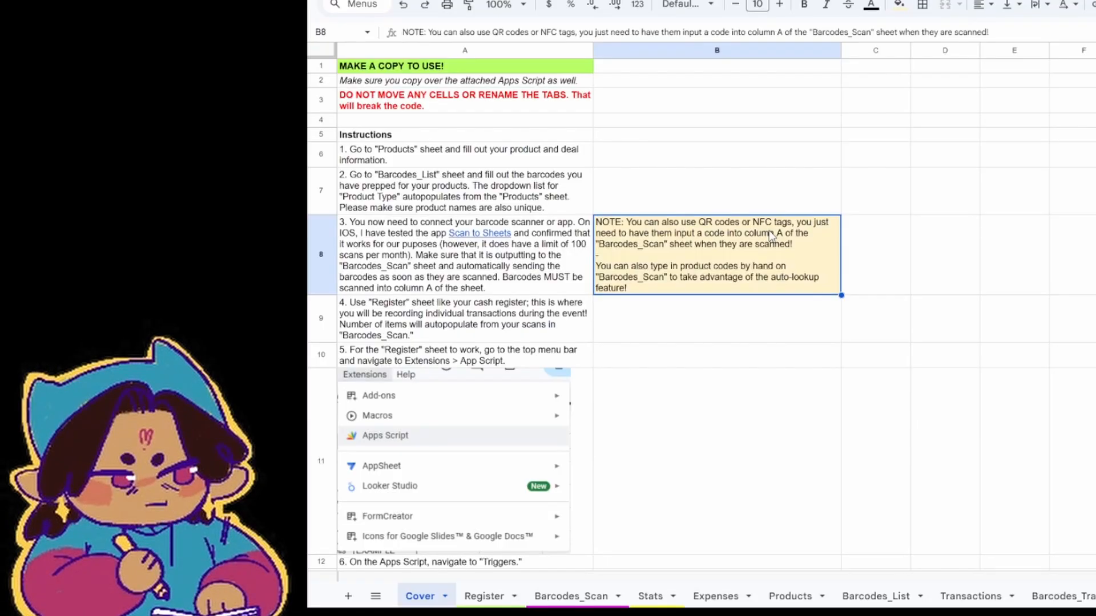
On the Barcodes_Scan sheet, enter the product codes A3 and S23 in A2 and A3 of the Barcode column.
{"action": "left_click", "coordinate": [558, 596]}
{"action": "left_click", "coordinate": [361, 51]}
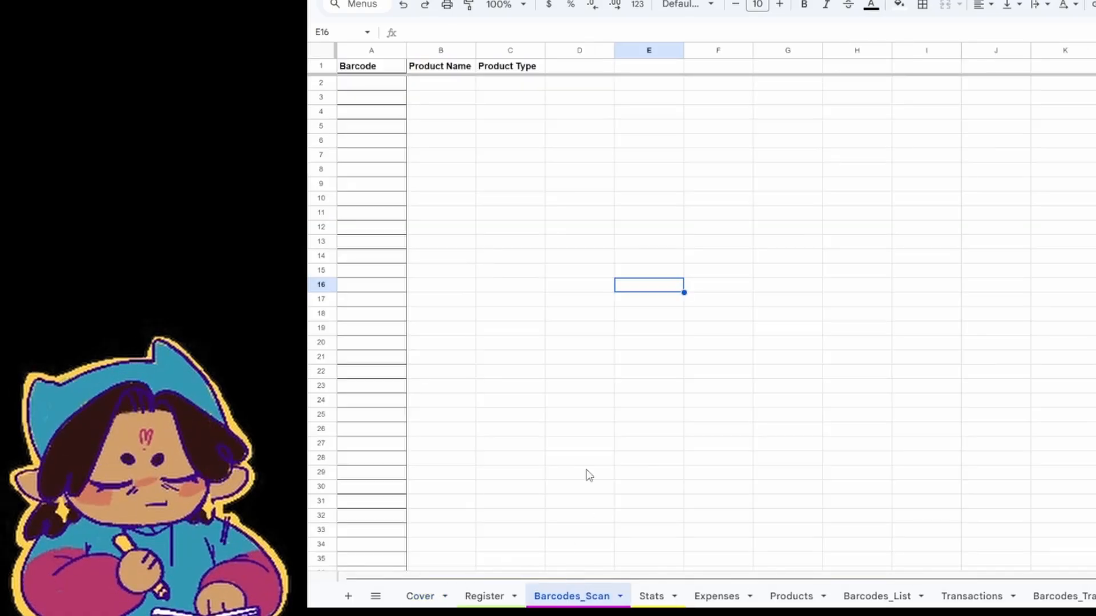
{"action": "left_click", "coordinate": [377, 84]}
{"action": "type", "text": "A3"}
{"action": "key", "text": "Return"}
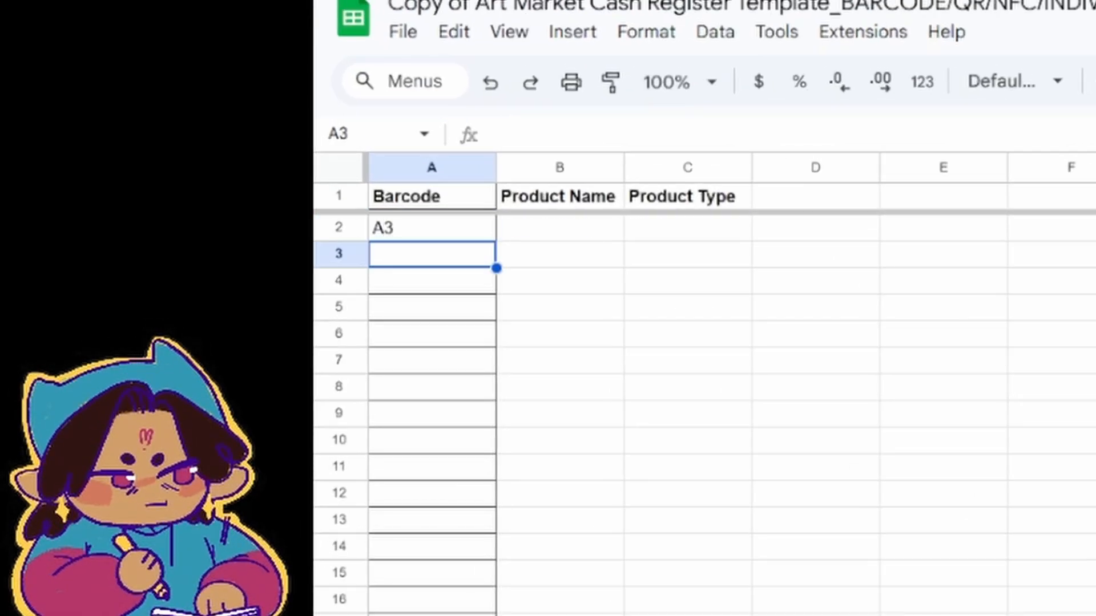
{"action": "type", "text": "S23"}
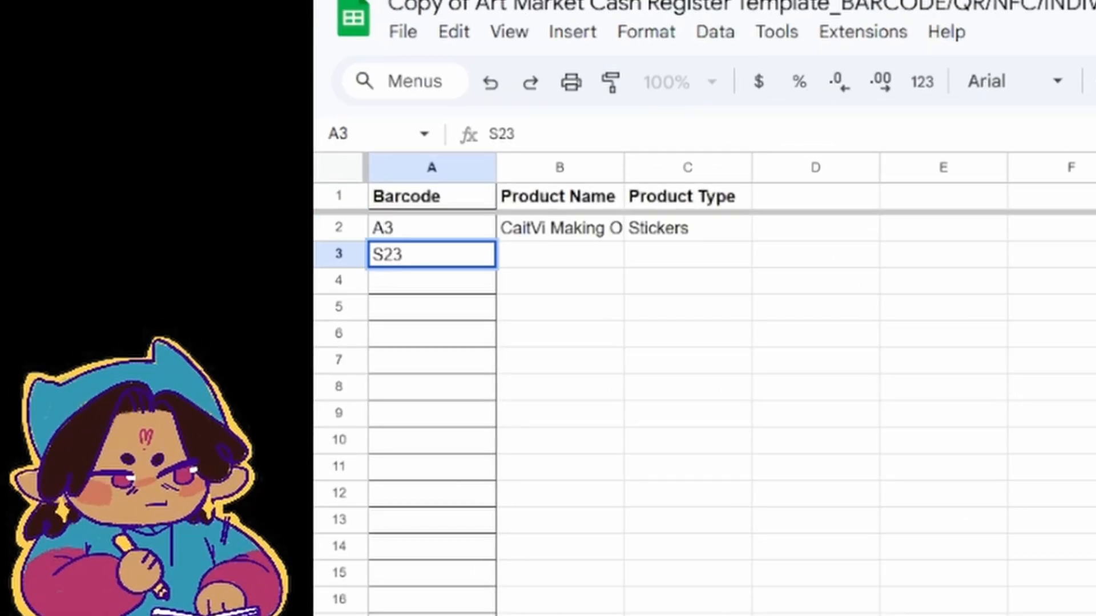
{"action": "key", "text": "Return"}
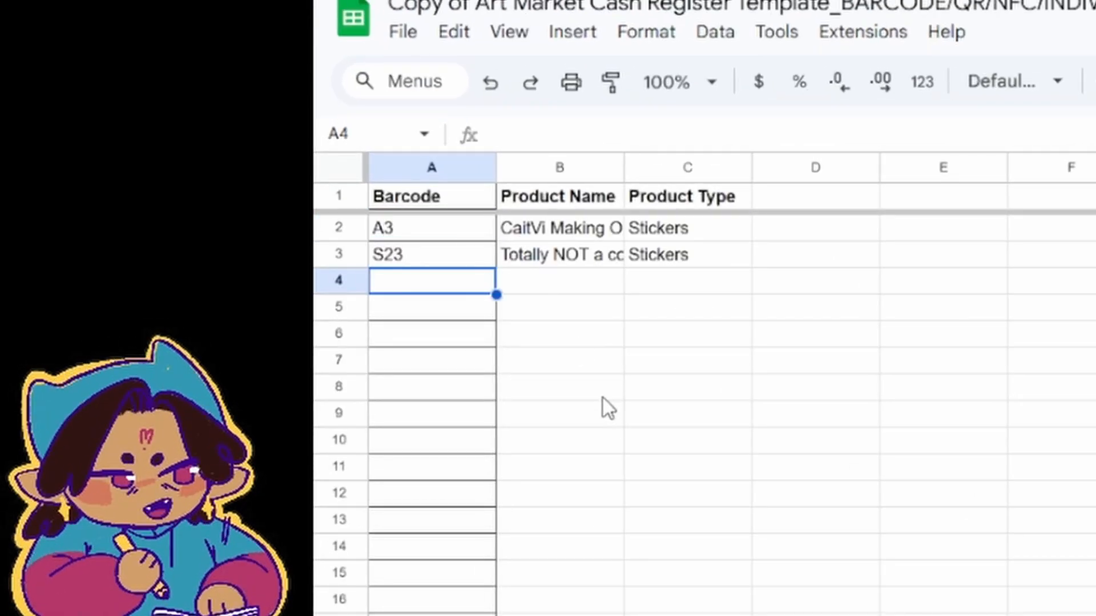
Examine the product names and types looked up for the two barcodes, along with their VLOOKUP formulas.
{"action": "left_click", "coordinate": [458, 223]}
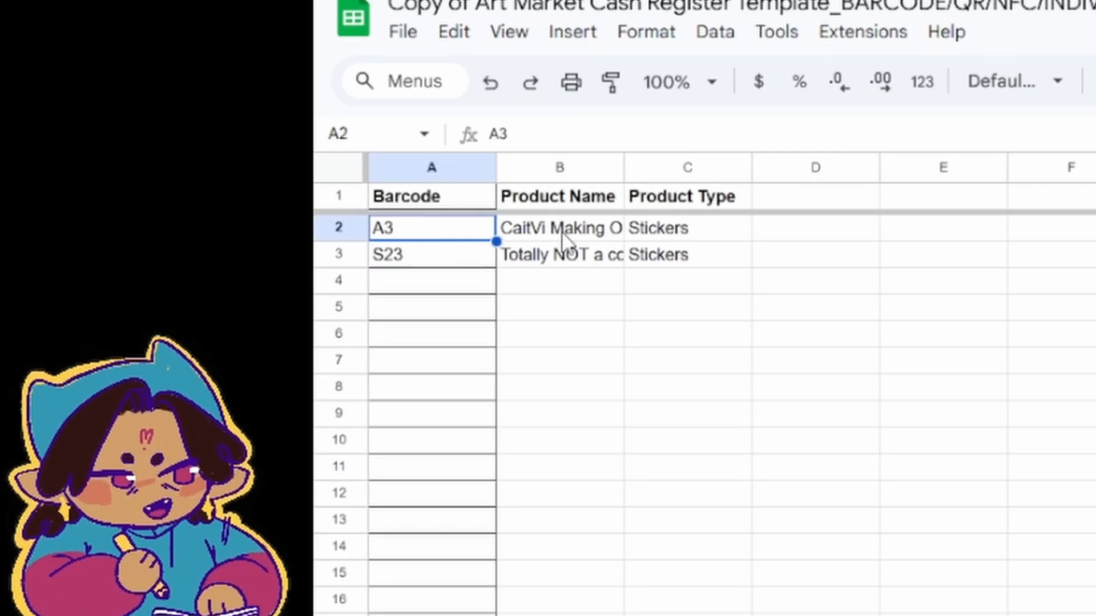
{"action": "left_click", "coordinate": [576, 233]}
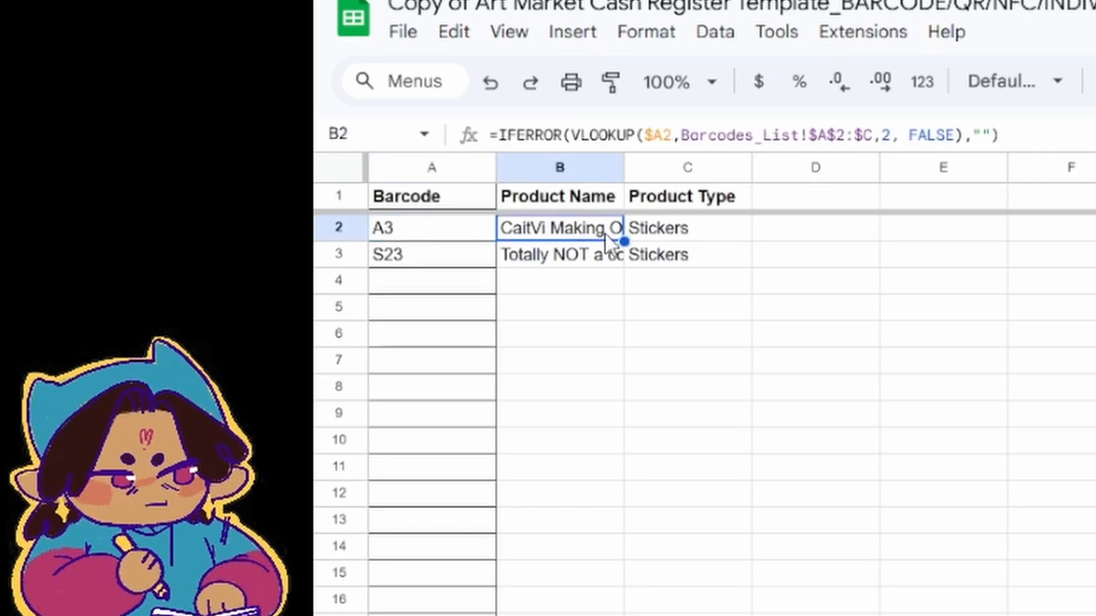
{"action": "left_click", "coordinate": [711, 234]}
{"action": "left_click", "coordinate": [580, 258]}
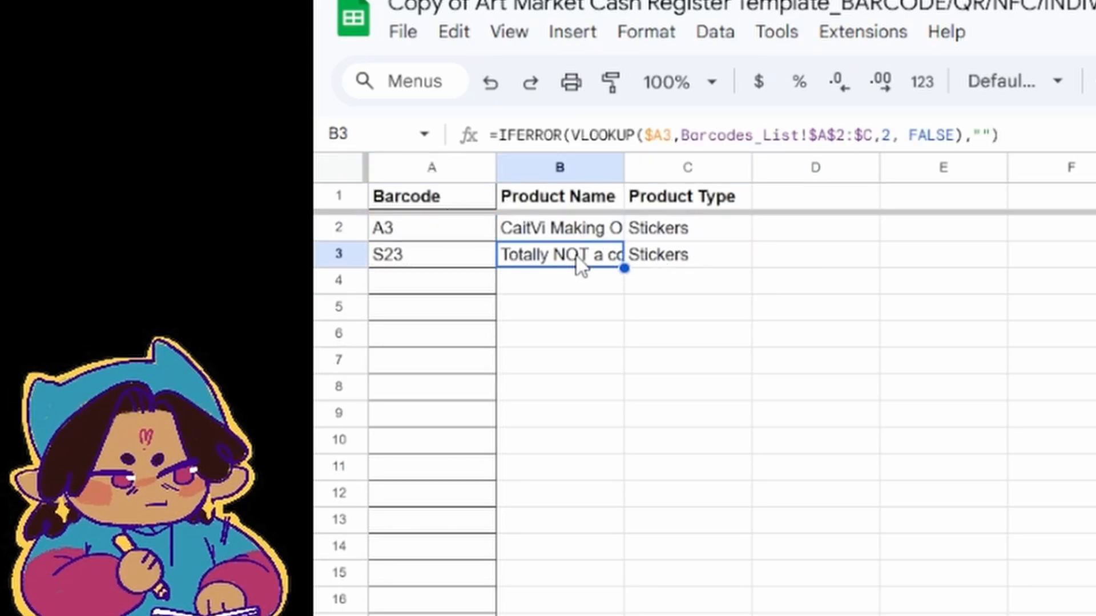
{"action": "left_click", "coordinate": [410, 231]}
{"action": "left_click", "coordinate": [454, 256]}
{"action": "left_click", "coordinate": [596, 234]}
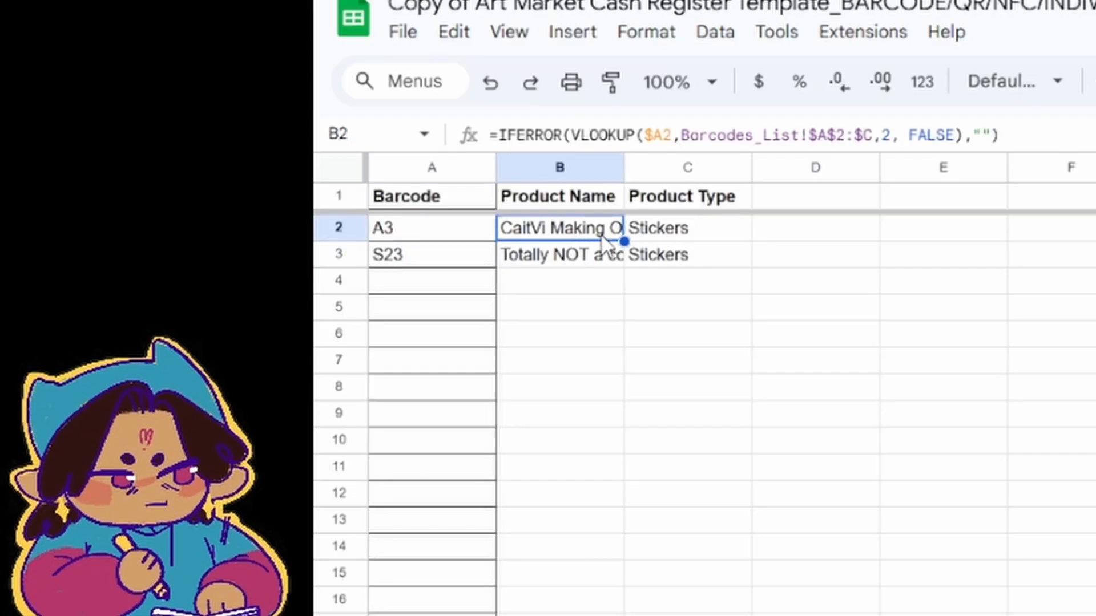
{"action": "left_click", "coordinate": [442, 232]}
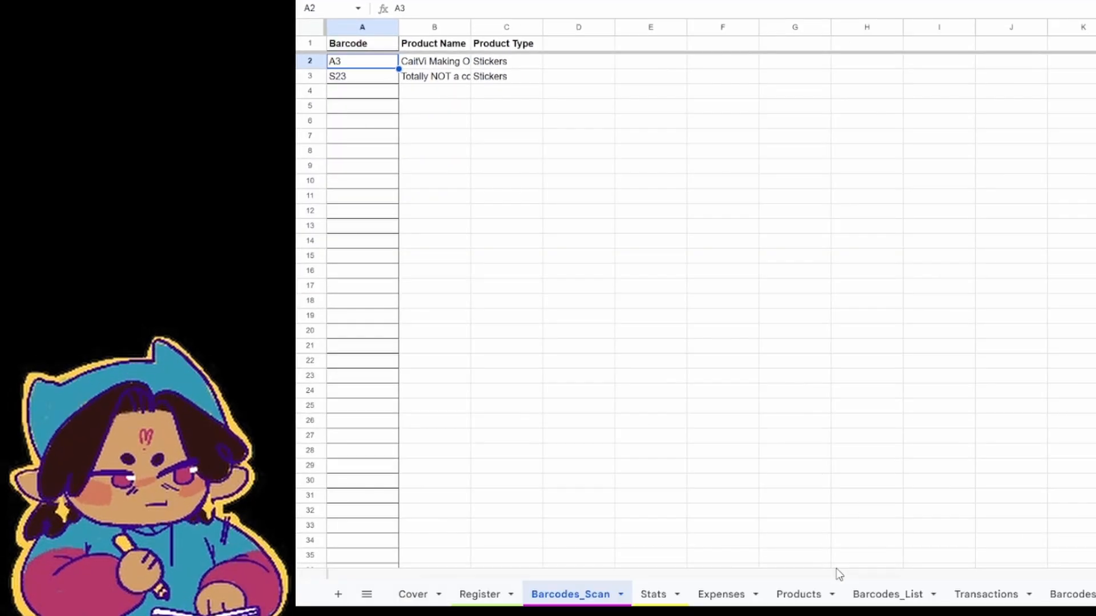
On the Barcodes_Scan sheet, enter the product code V1 in A4 of the Barcode column.
{"action": "left_click", "coordinate": [857, 594]}
{"action": "left_click", "coordinate": [569, 595]}
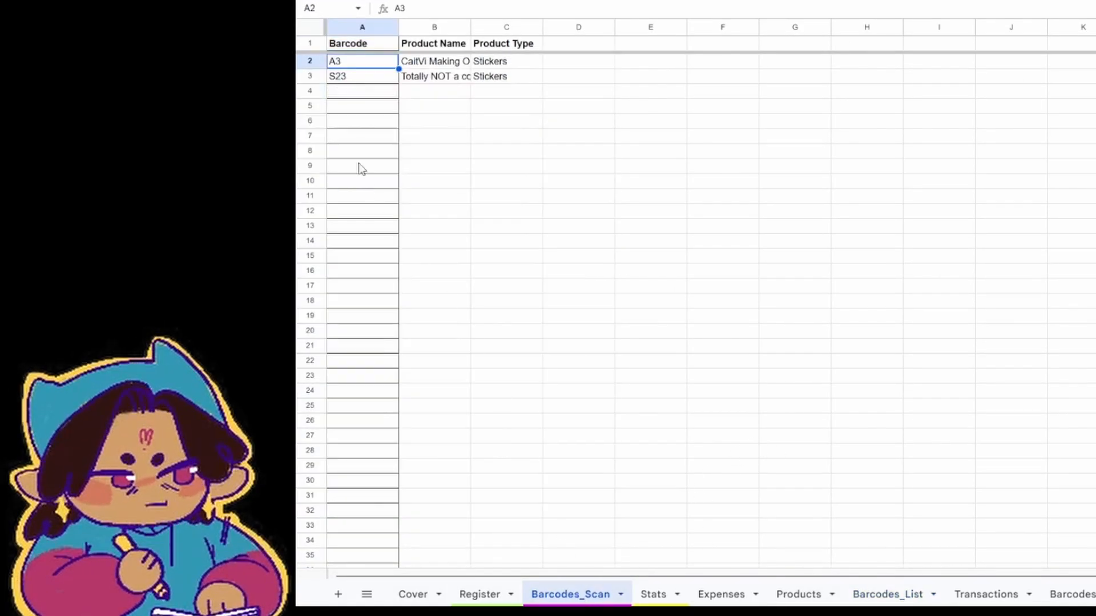
{"action": "left_click", "coordinate": [368, 91]}
{"action": "type", "text": "V1"}
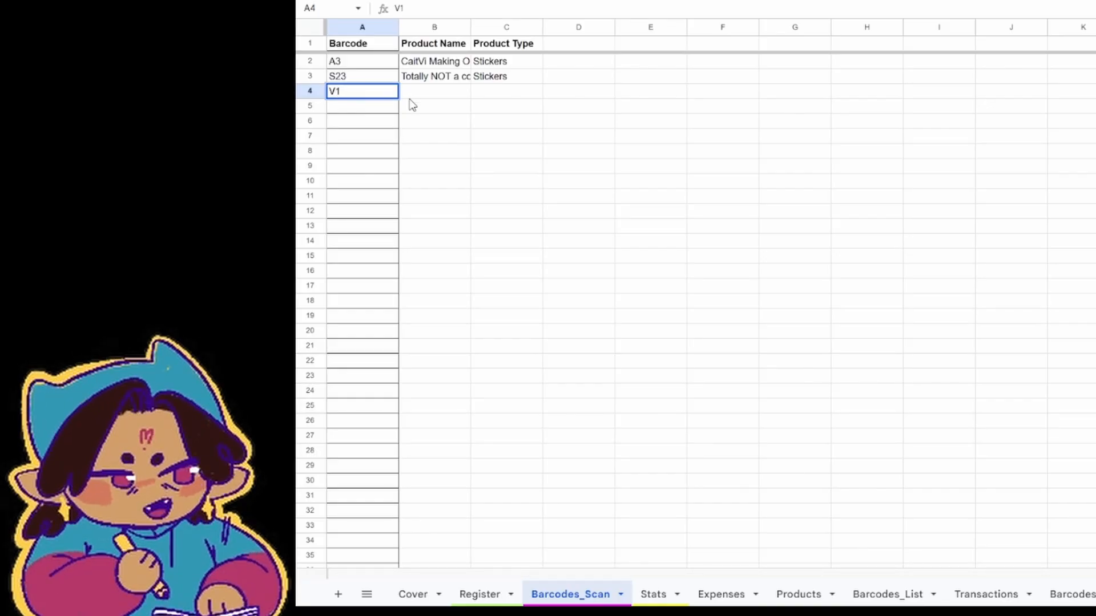
{"action": "left_click", "coordinate": [376, 151]}
{"action": "left_click", "coordinate": [377, 96]}
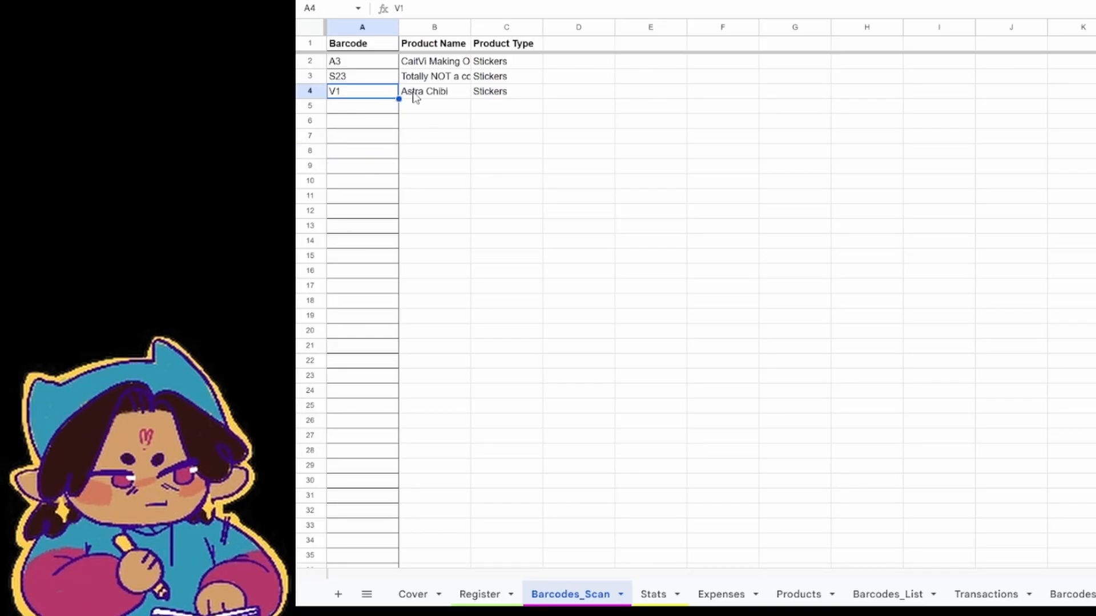
Examine the product name and product type looked up for barcode V1, along with the lookup formulas.
{"action": "left_click", "coordinate": [442, 93]}
{"action": "left_click", "coordinate": [492, 95]}
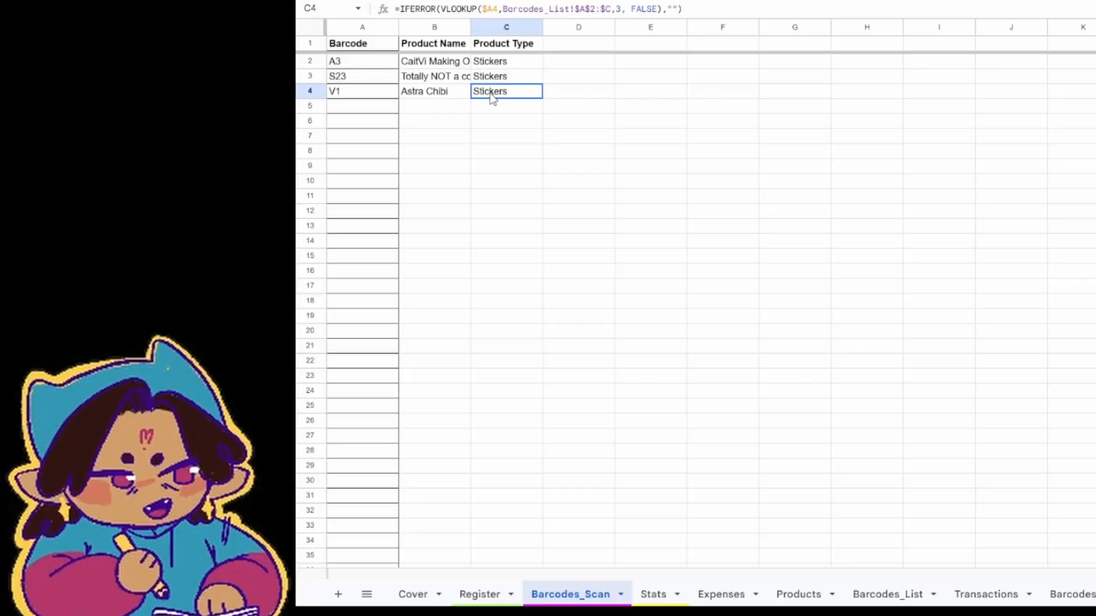
{"action": "left_click", "coordinate": [735, 99]}
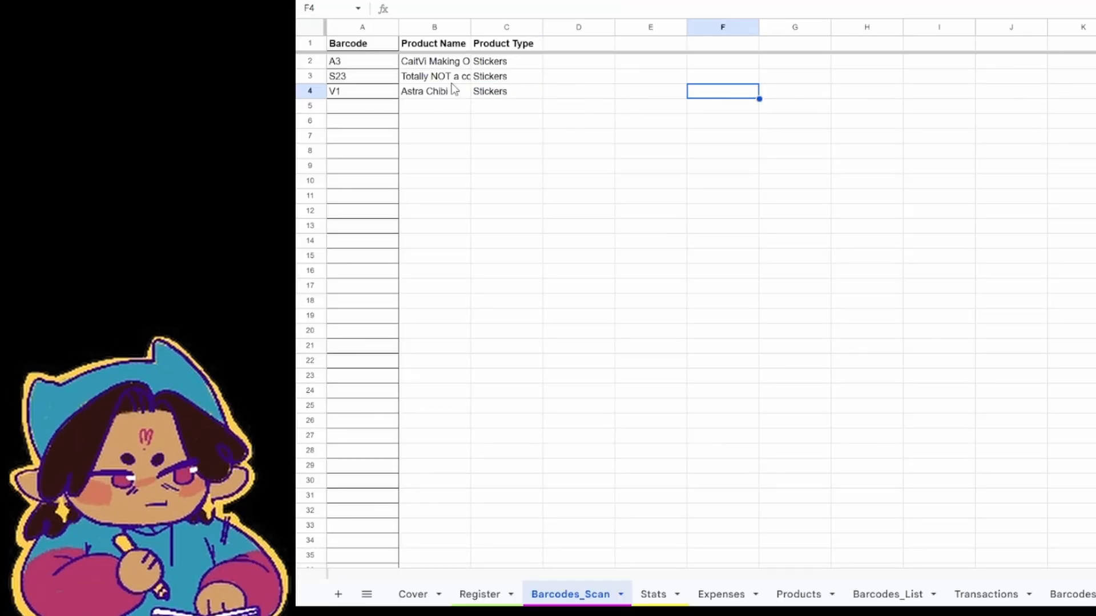
{"action": "left_click", "coordinate": [360, 93]}
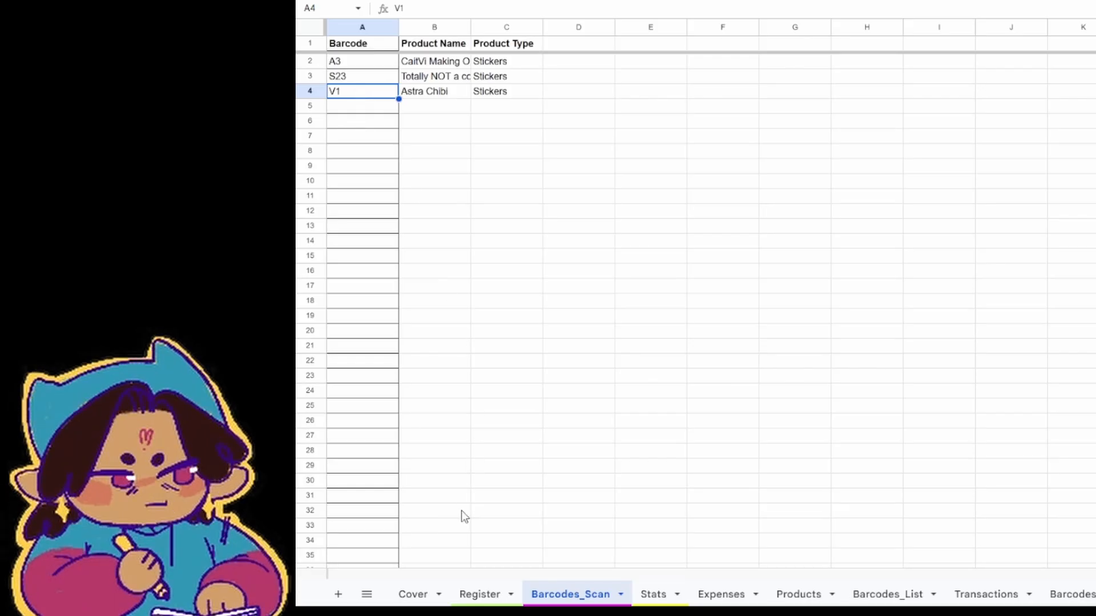
Read the Cover instructions on using the Register sheet with Apps Script, and return to the Barcodes_Scan sheet.
{"action": "left_click", "coordinate": [413, 594]}
{"action": "left_click", "coordinate": [710, 313]}
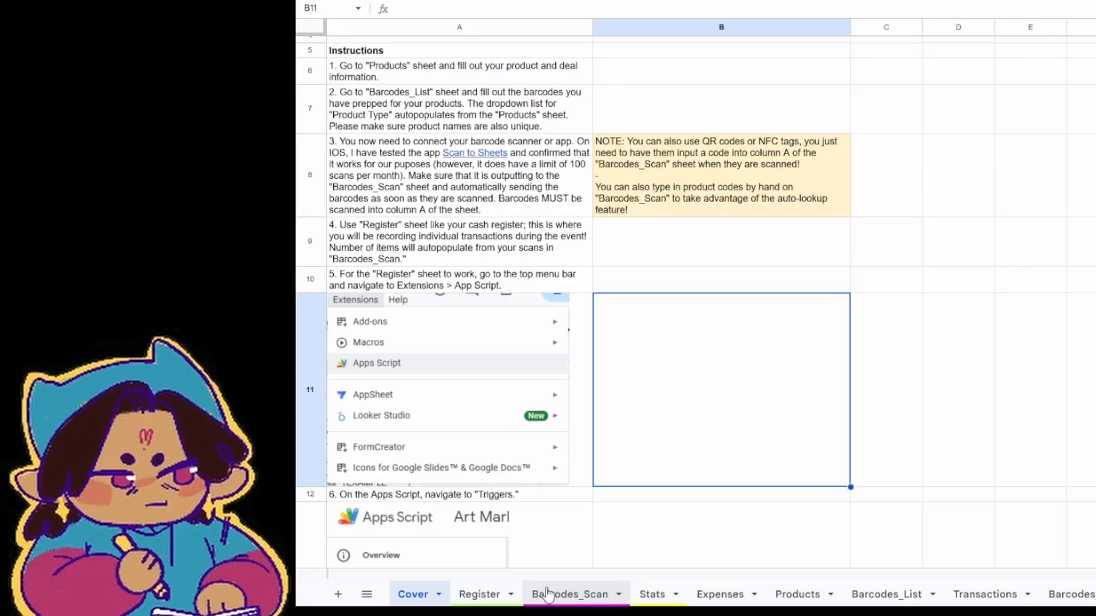
{"action": "left_click", "coordinate": [575, 592]}
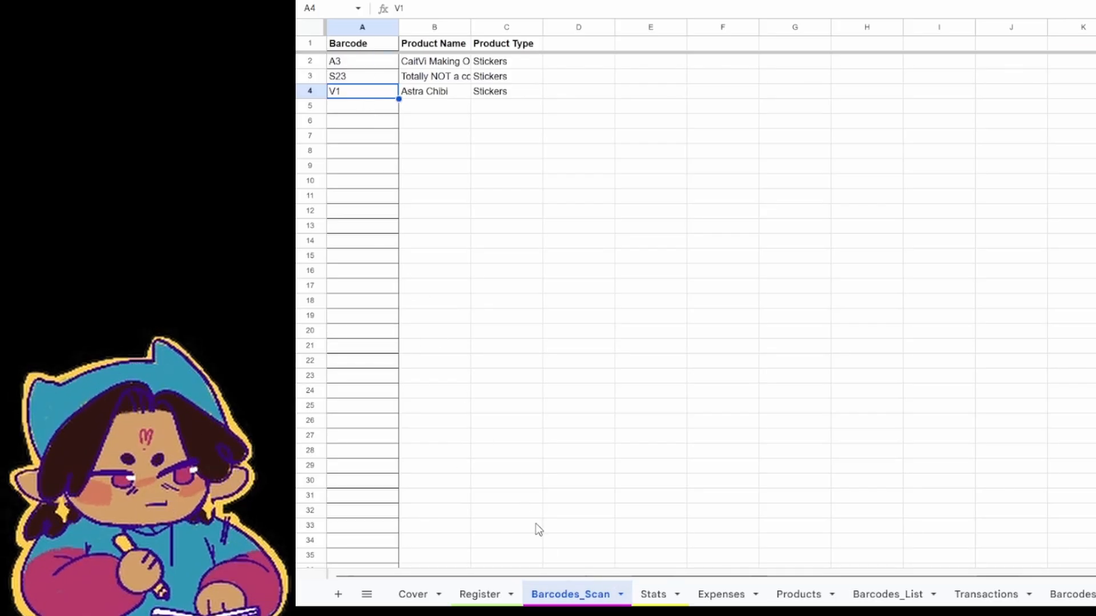
On the Register sheet, examine the COUNTIF formulas in the Number column that count the scanned items per product.
{"action": "left_click", "coordinate": [485, 594]}
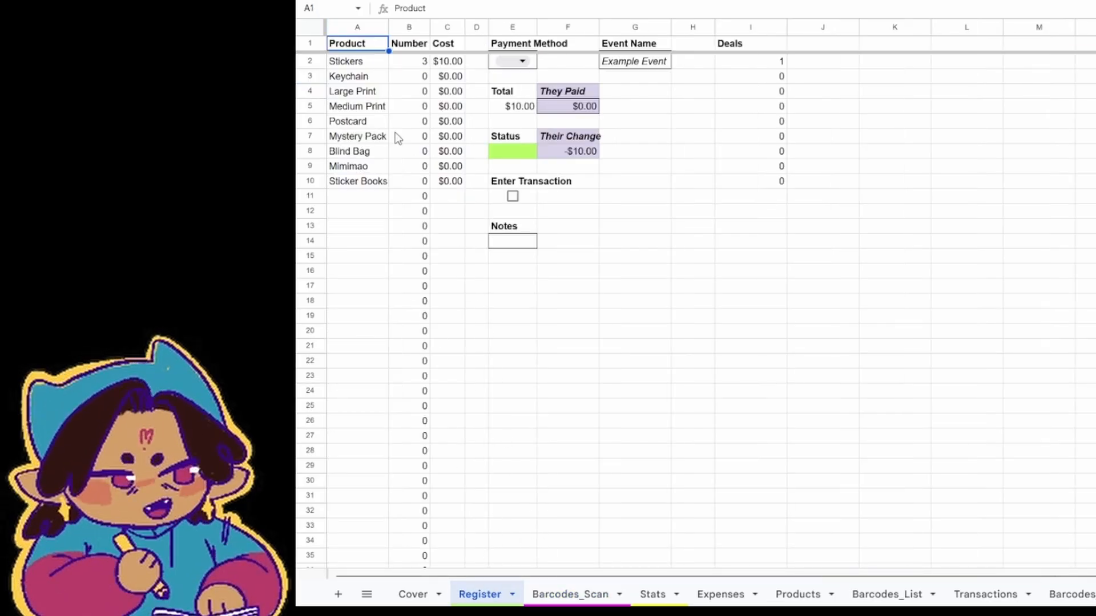
{"action": "left_click", "coordinate": [407, 66]}
{"action": "key", "text": "Down"}
{"action": "key", "text": "Down"}
{"action": "key", "text": "Down"}
{"action": "key", "text": "Down"}
{"action": "key", "text": "Down"}
{"action": "key", "text": "Down"}
{"action": "key", "text": "Down"}
{"action": "key", "text": "Down"}
{"action": "key", "text": "Down"}
{"action": "key", "text": "Down"}
{"action": "key", "text": "Down"}
{"action": "key", "text": "Down"}
{"action": "key", "text": "Down"}
{"action": "key", "text": "Down"}
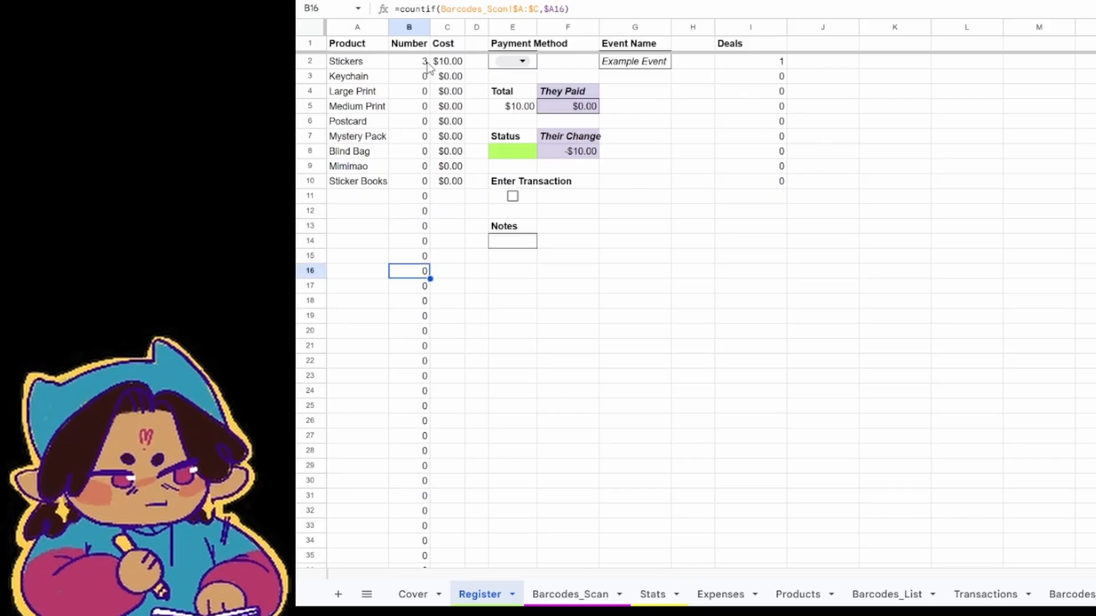
{"action": "left_click", "coordinate": [392, 67]}
{"action": "key", "text": "Down"}
{"action": "key", "text": "Down"}
{"action": "key", "text": "Down"}
{"action": "key", "text": "Down"}
{"action": "key", "text": "Down"}
{"action": "key", "text": "Down"}
{"action": "key", "text": "Down"}
{"action": "key", "text": "Down"}
{"action": "key", "text": "Down"}
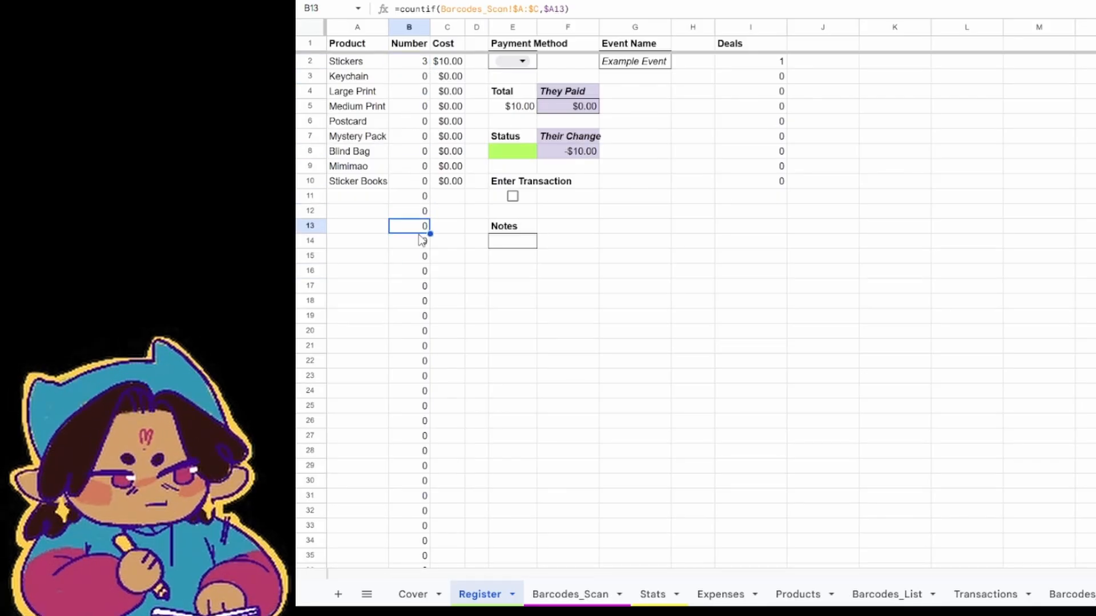
{"action": "left_click", "coordinate": [400, 95]}
Examine the Stickers row's product reference, number of items and cost on the Register sheet.
{"action": "left_click", "coordinate": [350, 63]}
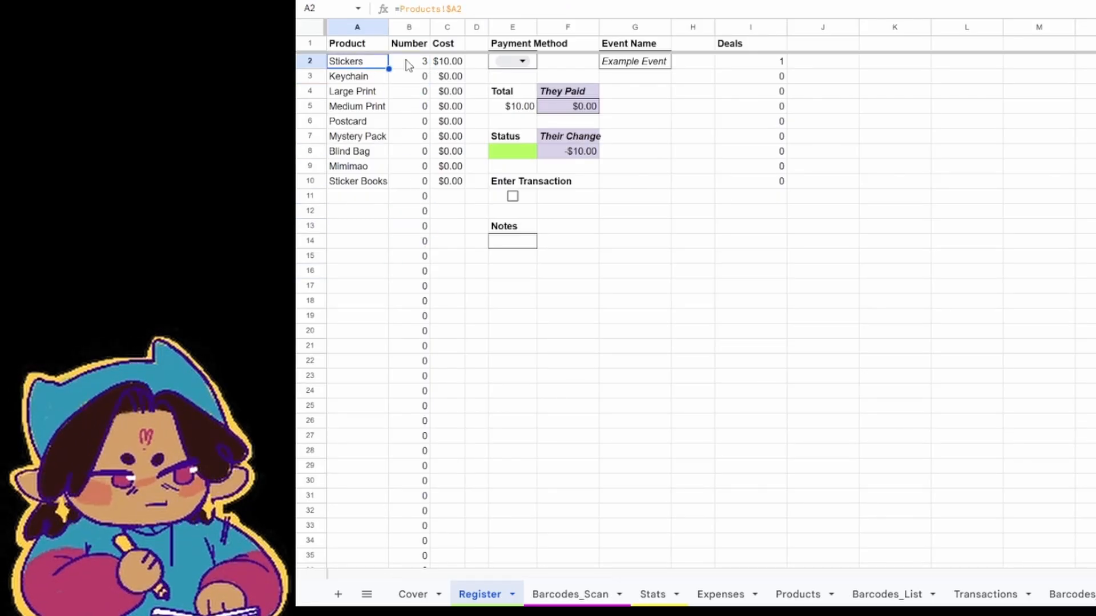
{"action": "left_click", "coordinate": [406, 60]}
{"action": "left_click", "coordinate": [460, 63]}
{"action": "left_click", "coordinate": [421, 63]}
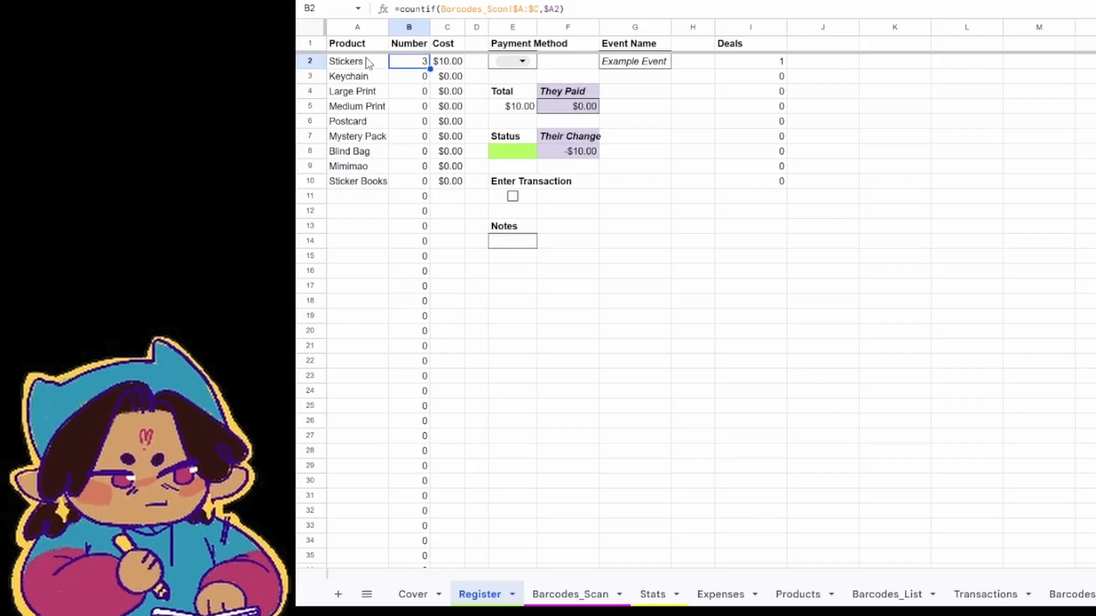
{"action": "left_click", "coordinate": [368, 63]}
Examine the Cost column's deal price formulas for several products on the Register sheet.
{"action": "left_click", "coordinate": [451, 61]}
{"action": "left_click", "coordinate": [451, 92]}
{"action": "left_click", "coordinate": [455, 139]}
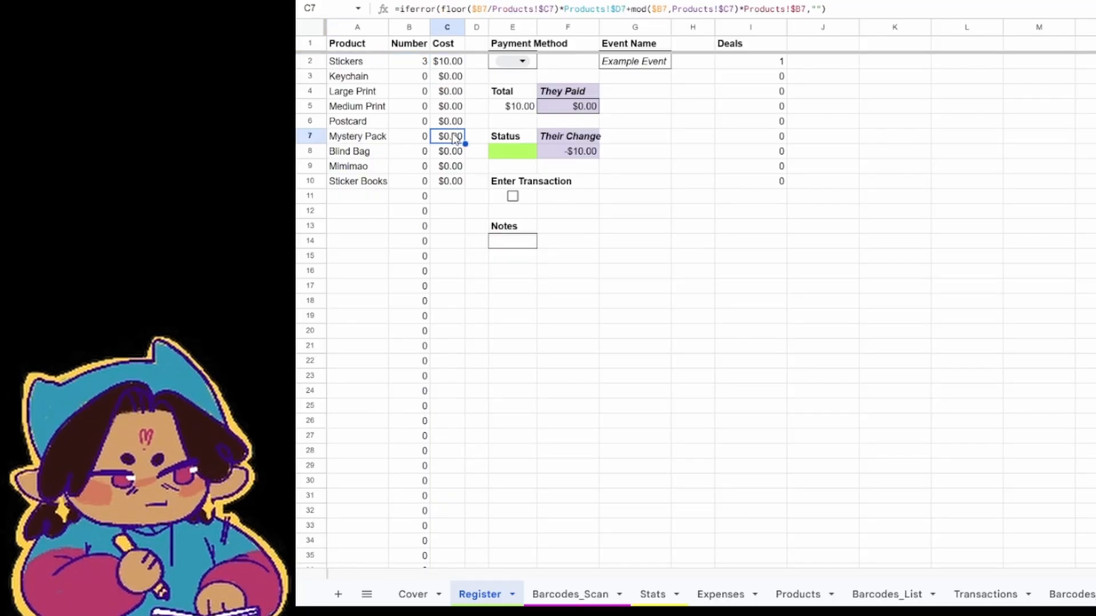
{"action": "left_click", "coordinate": [437, 154]}
{"action": "left_click", "coordinate": [437, 121]}
{"action": "left_click", "coordinate": [451, 61]}
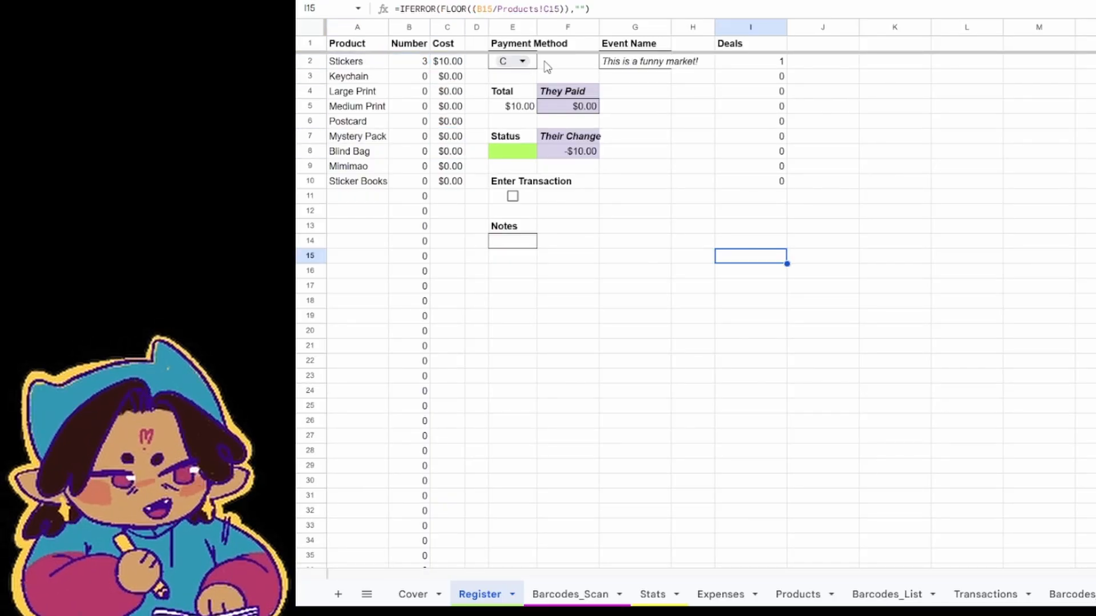
Check the payment method and event name cells of the current transaction.
{"action": "left_click", "coordinate": [534, 64]}
{"action": "left_click", "coordinate": [537, 66]}
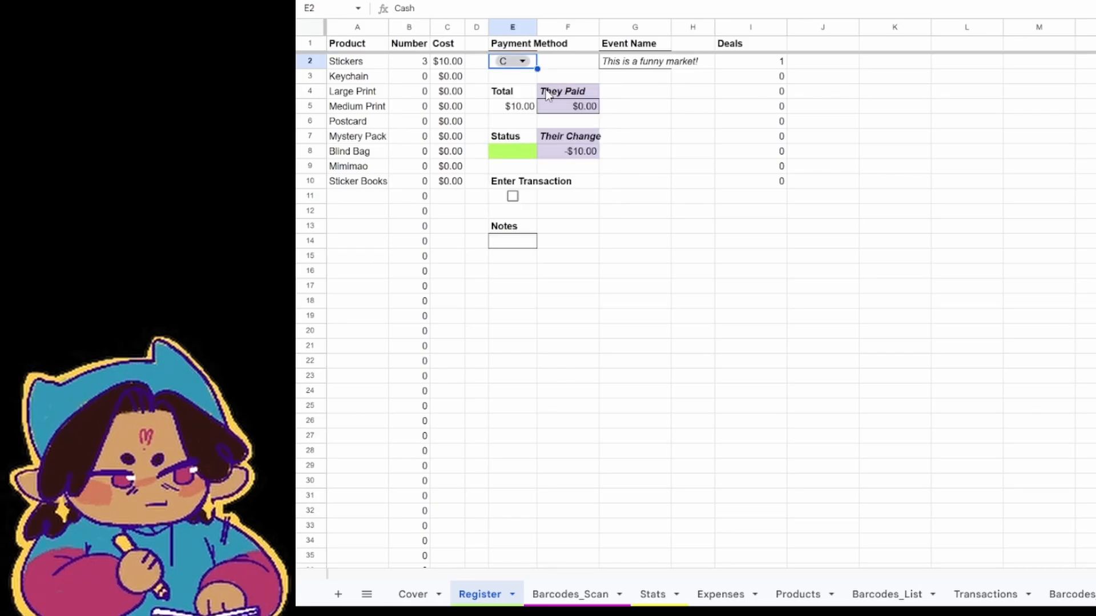
{"action": "left_click", "coordinate": [622, 64]}
{"action": "left_click", "coordinate": [691, 120]}
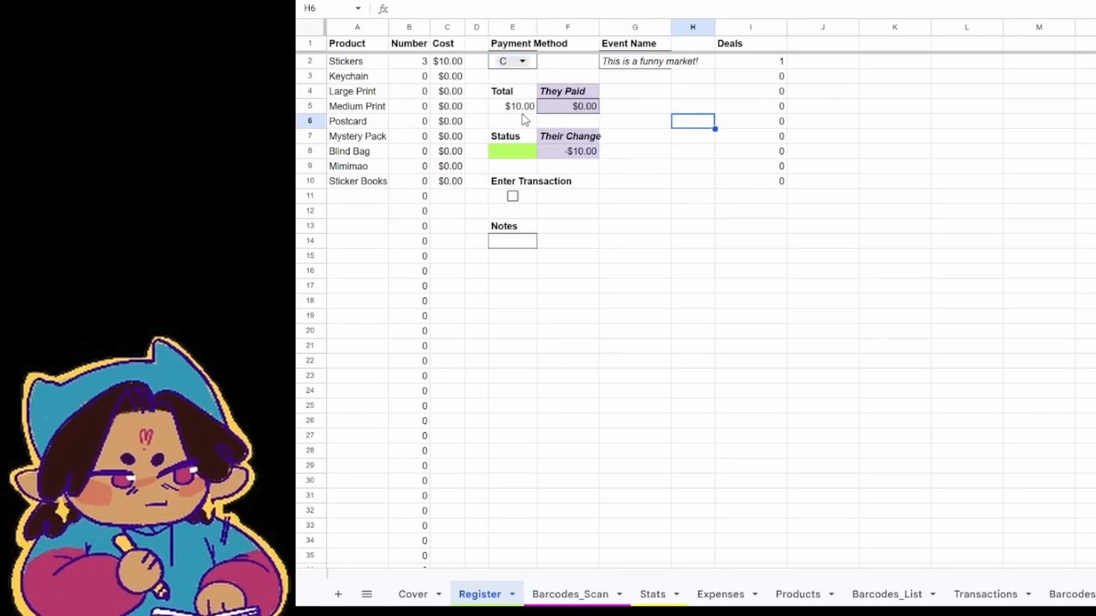
Set the They Paid amount to $20 and check the change due to the customer.
{"action": "left_click", "coordinate": [567, 111]}
{"action": "type", "text": "20"}
{"action": "key", "text": "Return"}
{"action": "left_click", "coordinate": [592, 155]}
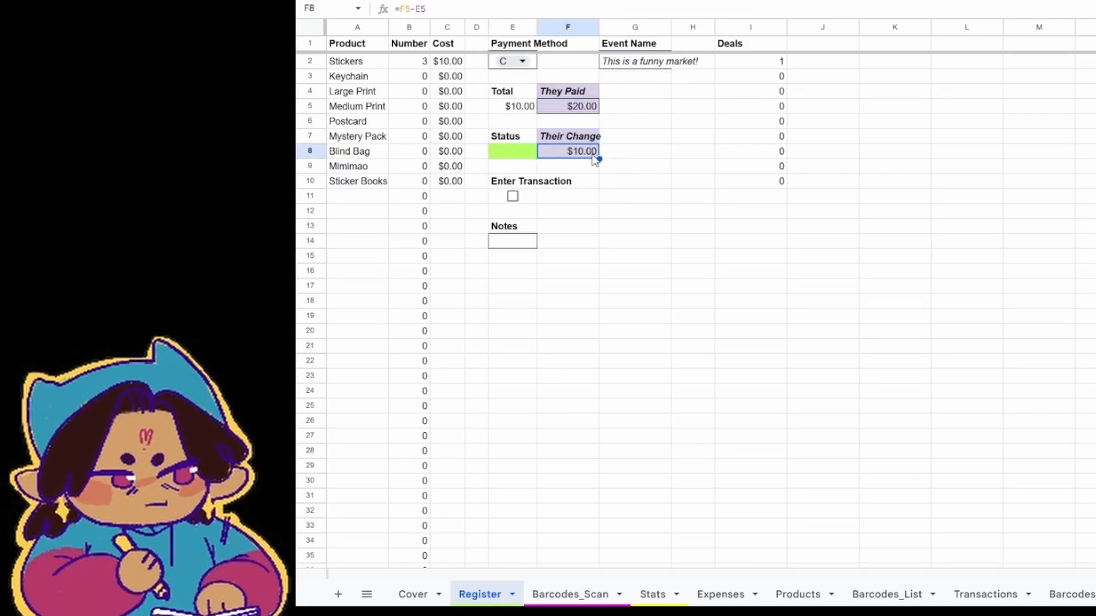
Enter the note "hahah!" for the current transaction.
{"action": "left_click", "coordinate": [512, 241]}
{"action": "type", "text": "hahah!"}
{"action": "key", "text": "Return"}
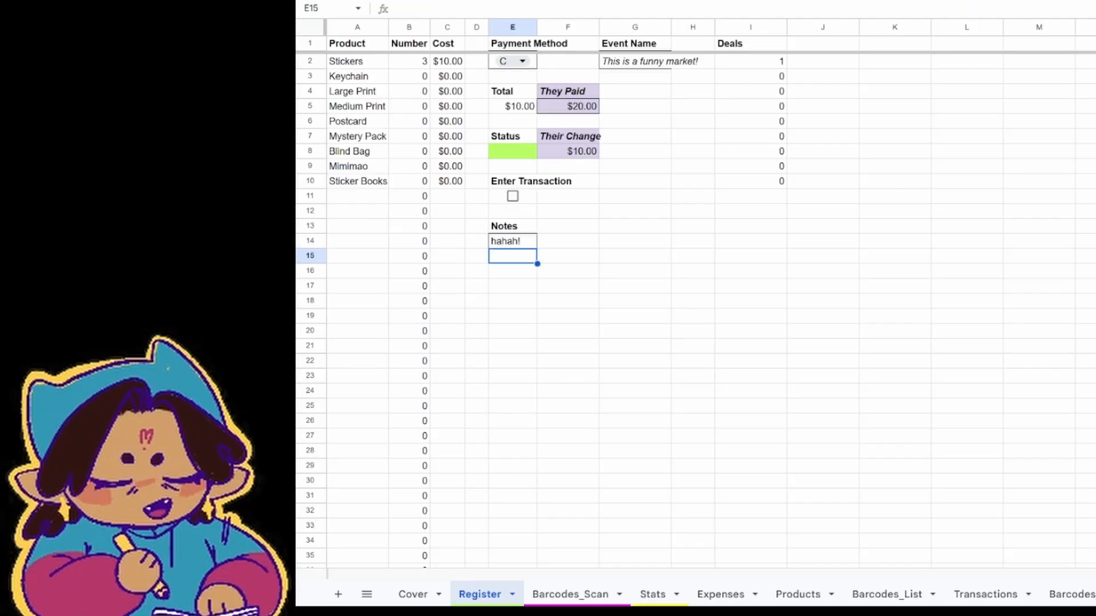
{"action": "left_click", "coordinate": [665, 225]}
{"action": "left_click", "coordinate": [594, 247]}
{"action": "left_click", "coordinate": [644, 229]}
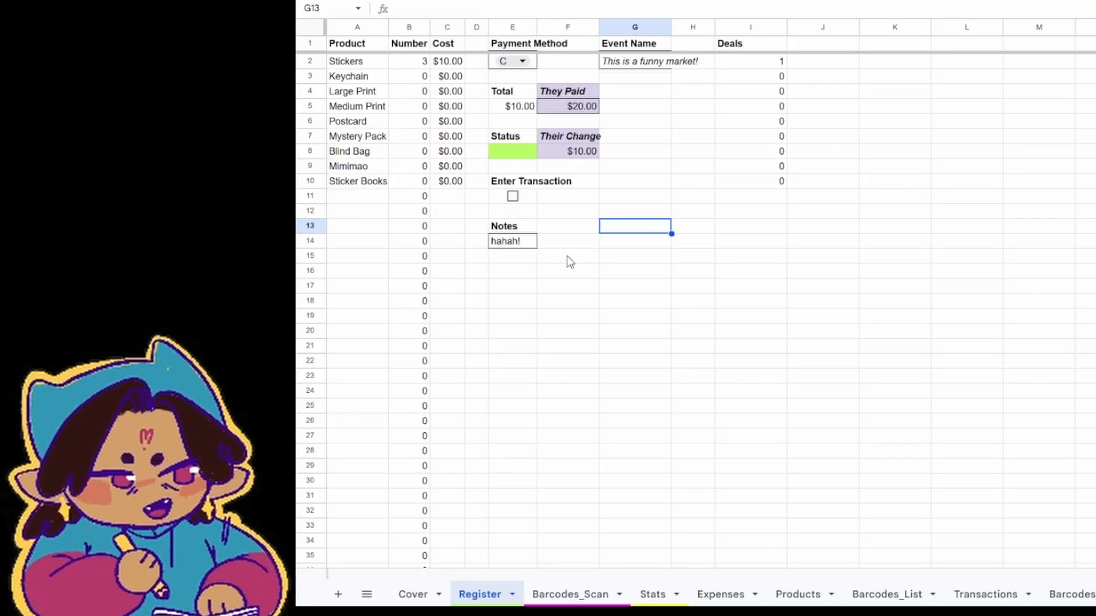
{"action": "left_click", "coordinate": [568, 253]}
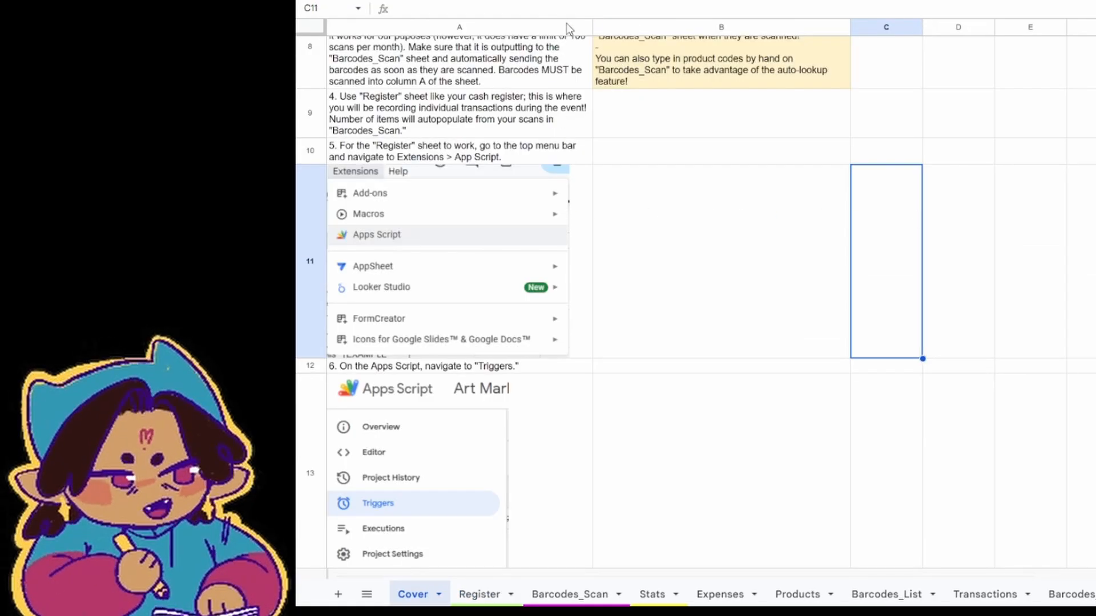
Open the spreadsheet's Apps Script project as the Cover instructions describe and show its triggers.
{"action": "left_click", "coordinate": [695, 212]}
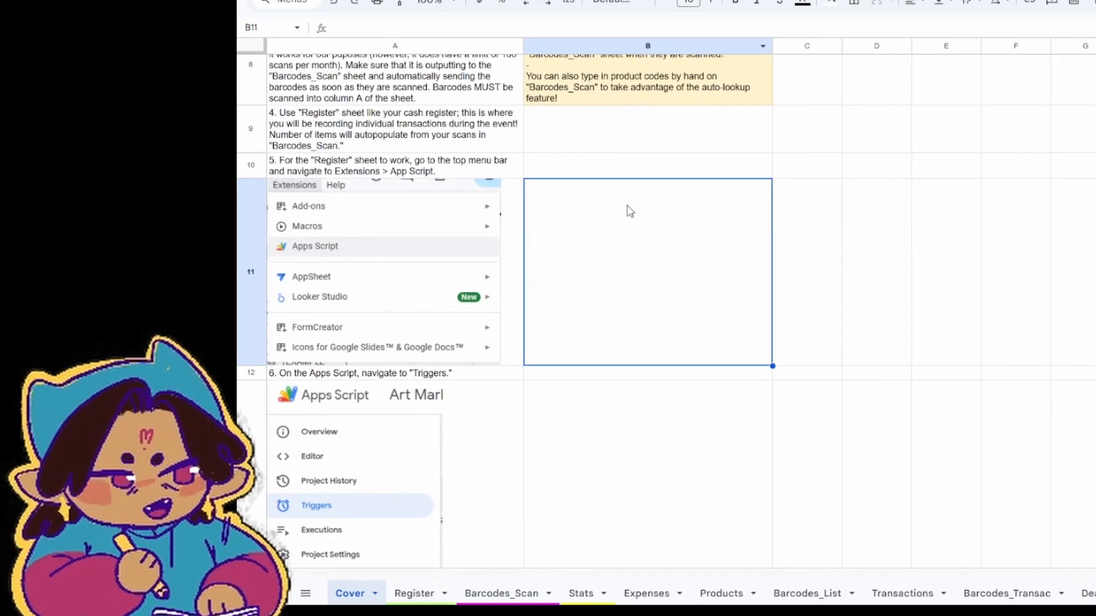
{"action": "left_click", "coordinate": [265, 59]}
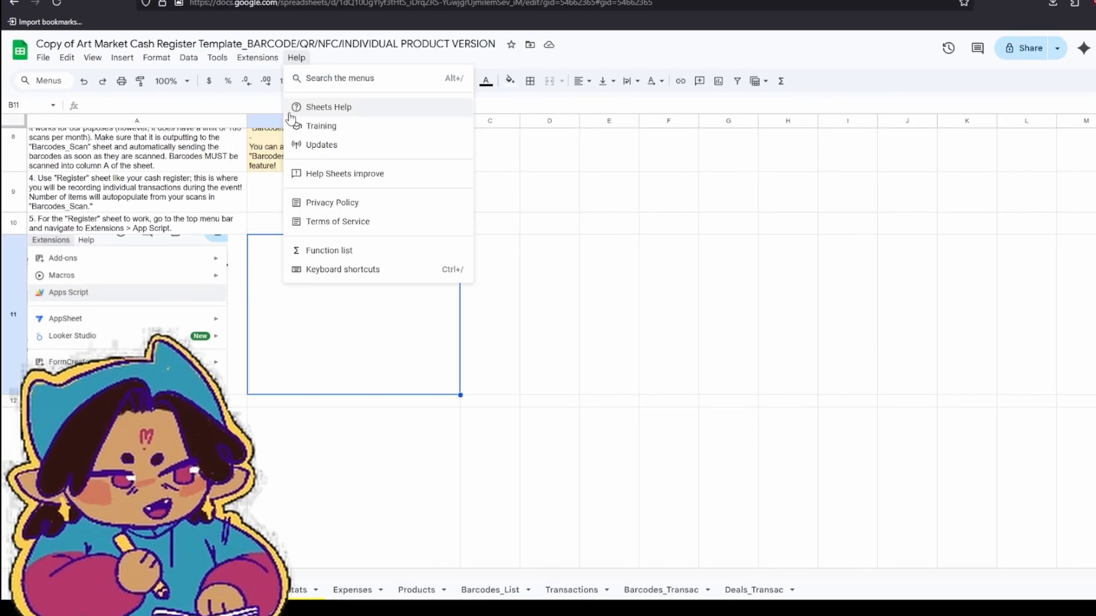
{"action": "left_click", "coordinate": [279, 117]}
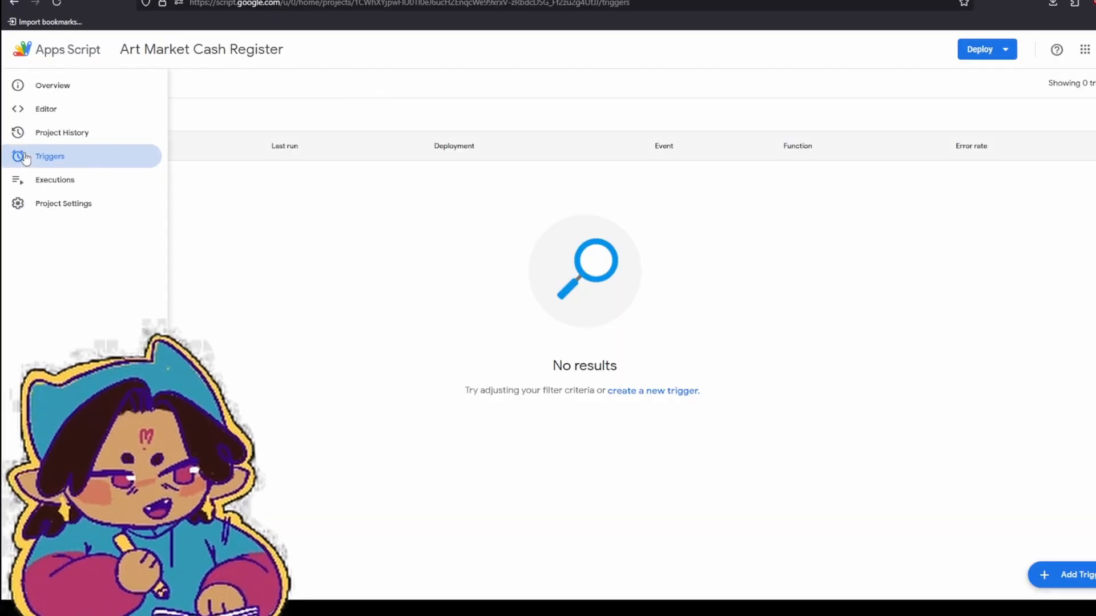
Add and save a trigger running onCheck from the Head deployment, with event source From spreadsheet and event type On edit.
{"action": "left_click", "coordinate": [1088, 566]}
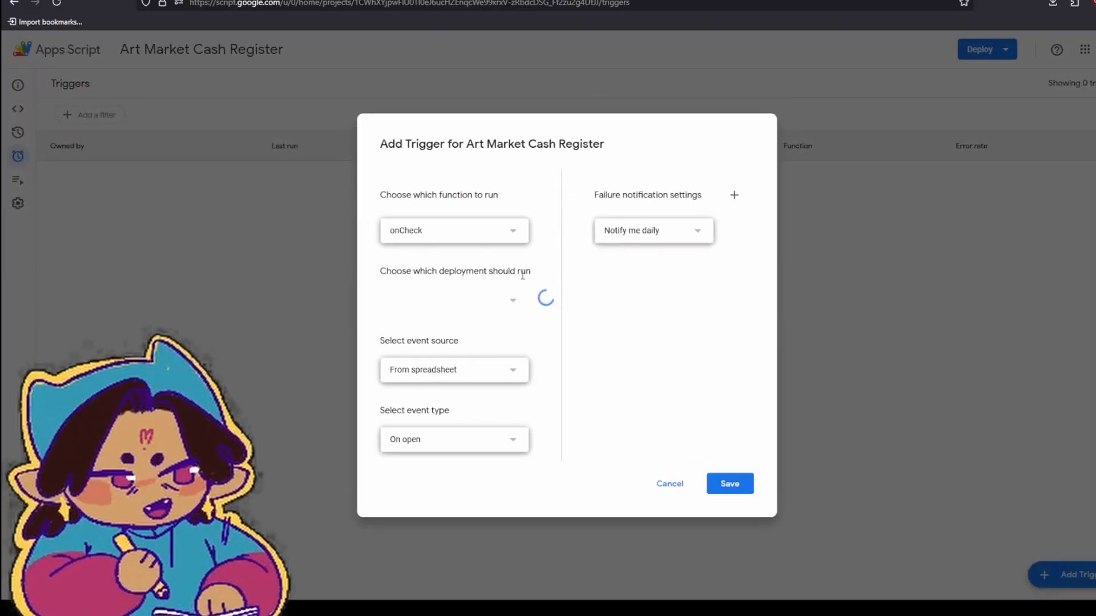
{"action": "left_click", "coordinate": [423, 451]}
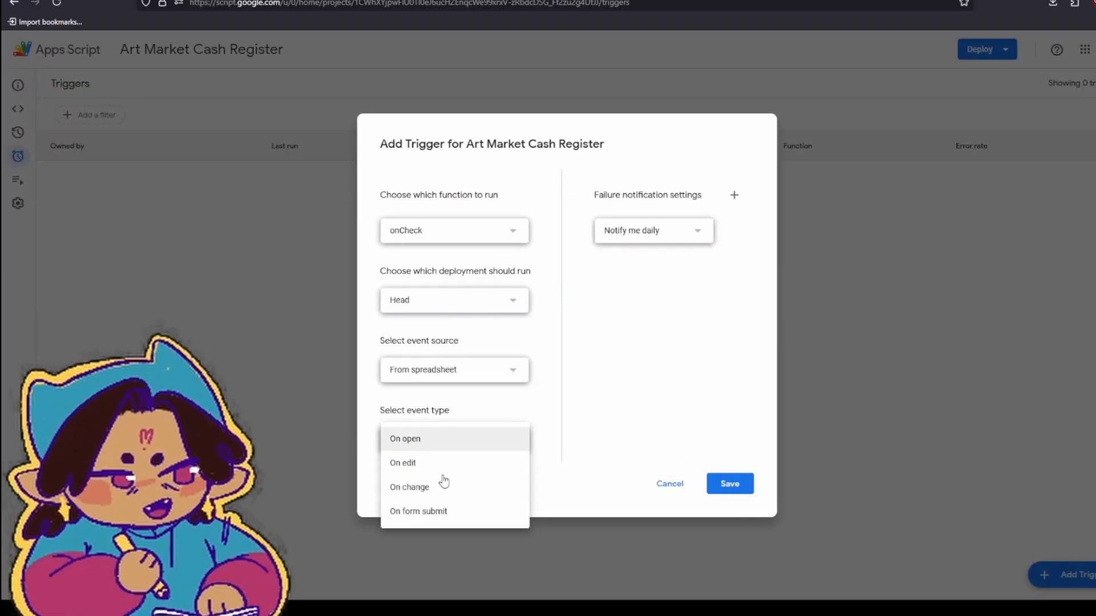
{"action": "left_click", "coordinate": [485, 465]}
{"action": "left_click", "coordinate": [741, 484]}
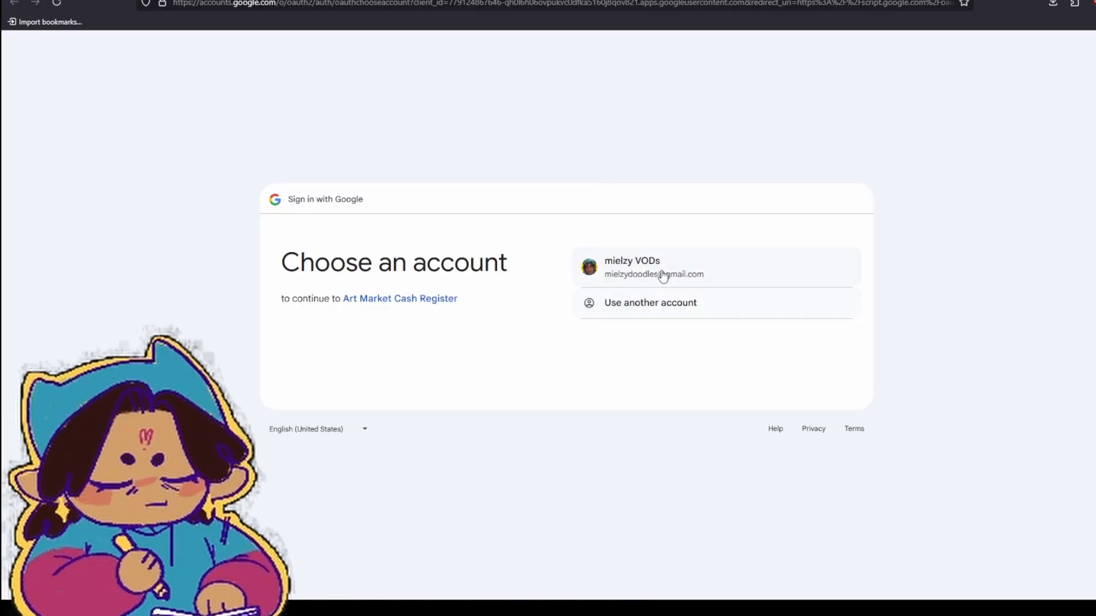
Authorize the Art Market Cash Register script with the Google account, proceeding past the unverified-app warning and allowing spreadsheet access.
{"action": "left_click", "coordinate": [662, 273]}
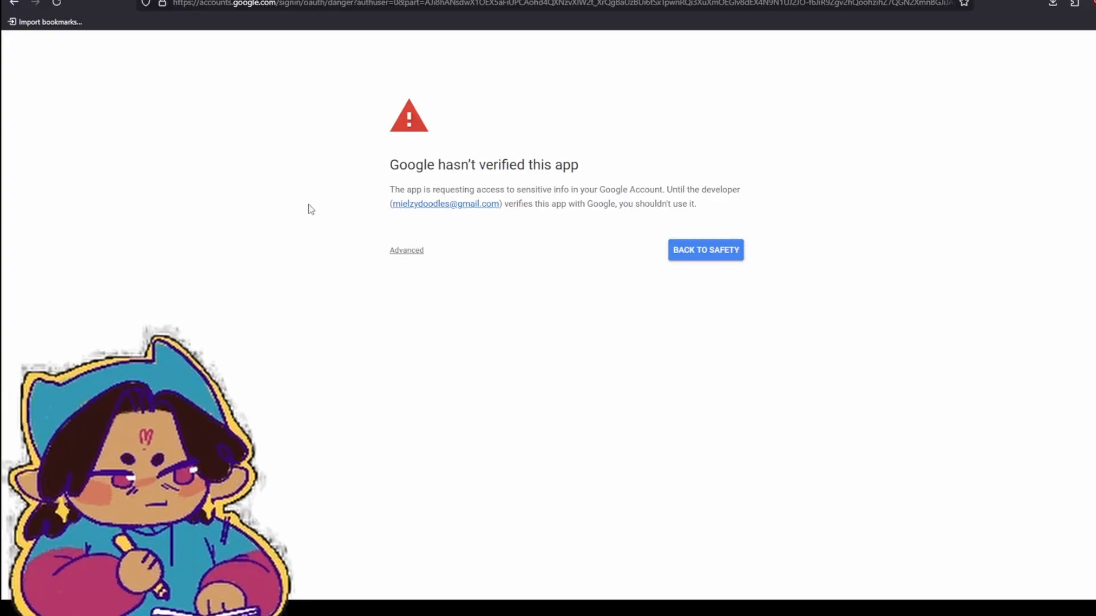
{"action": "left_click", "coordinate": [407, 251]}
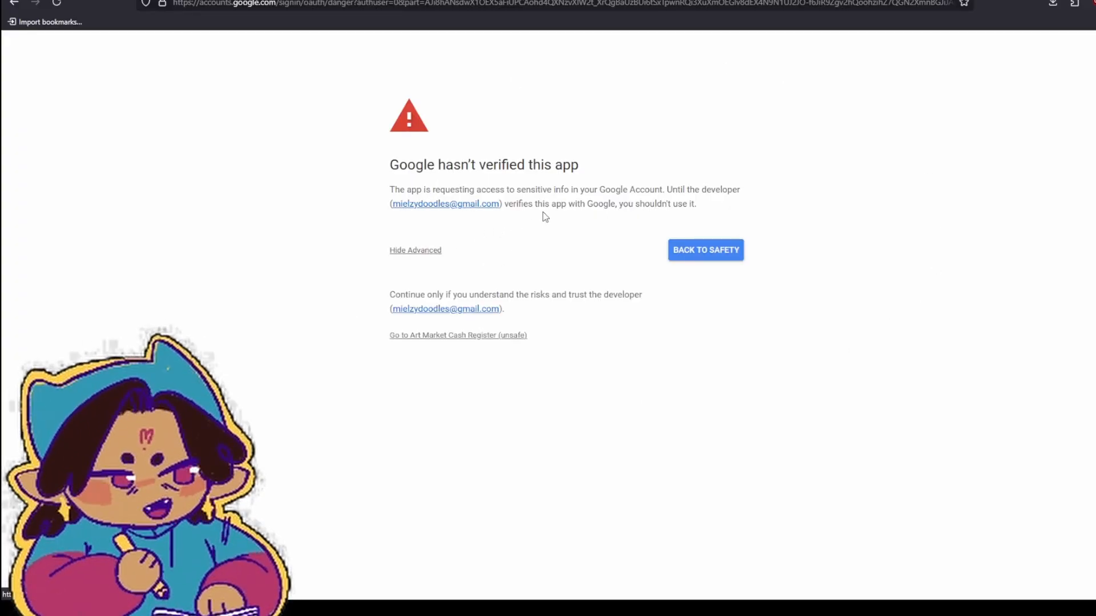
{"action": "left_click", "coordinate": [492, 337]}
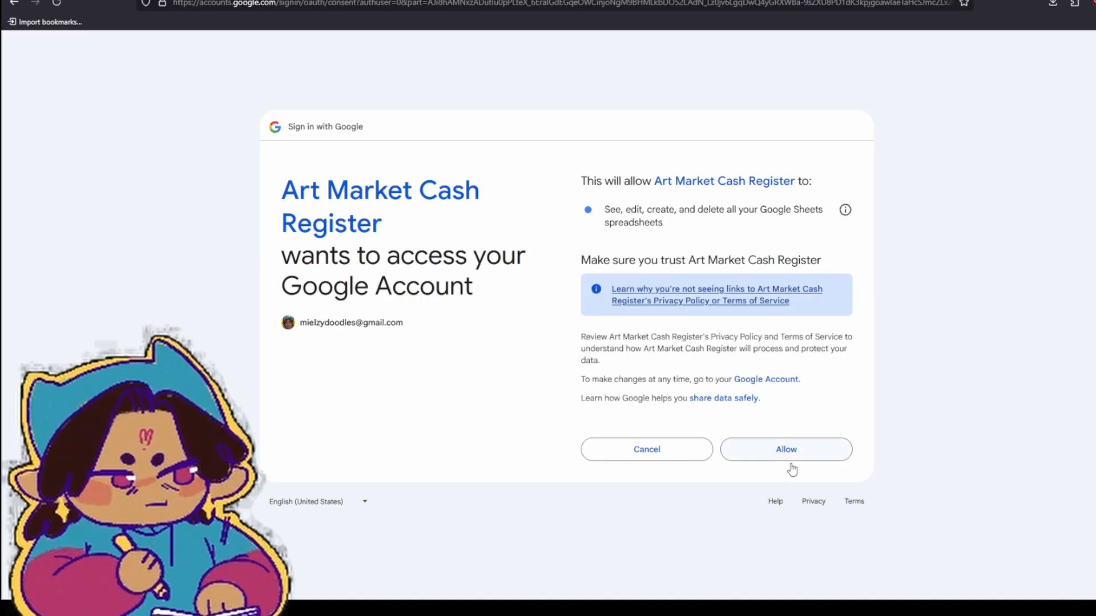
{"action": "left_click", "coordinate": [790, 463]}
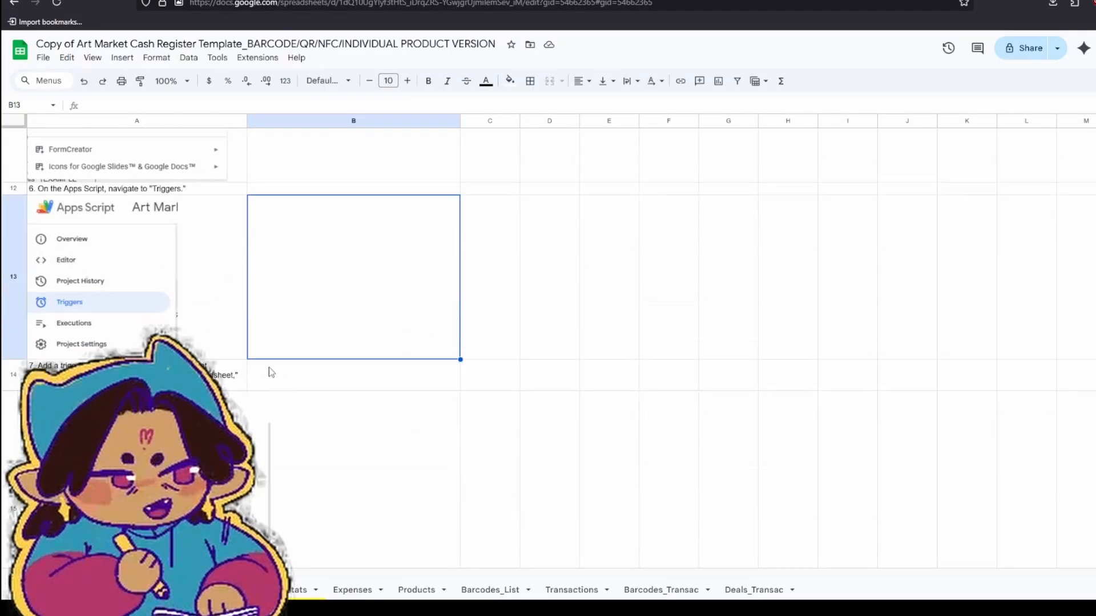
Read the remaining Cover instructions on the trigger settings, recording transactions and editable cells.
{"action": "scroll", "coordinate": [196, 322], "scroll_direction": "down", "scroll_amount": 5}
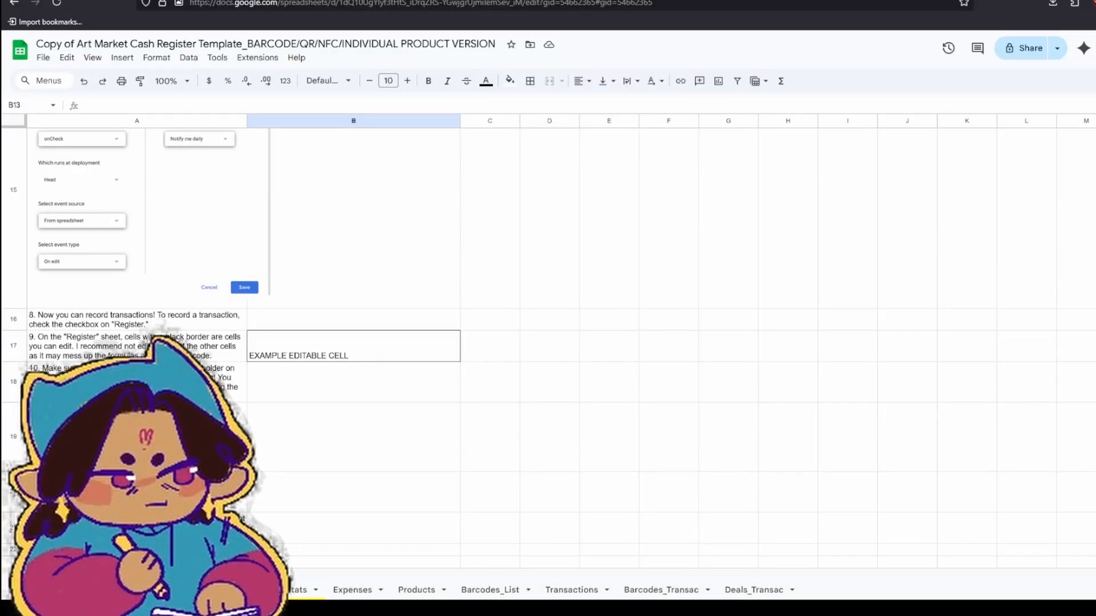
{"action": "left_click", "coordinate": [360, 361]}
{"action": "scroll", "coordinate": [360, 362], "scroll_direction": "down", "scroll_amount": 2}
{"action": "left_click", "coordinate": [235, 244]}
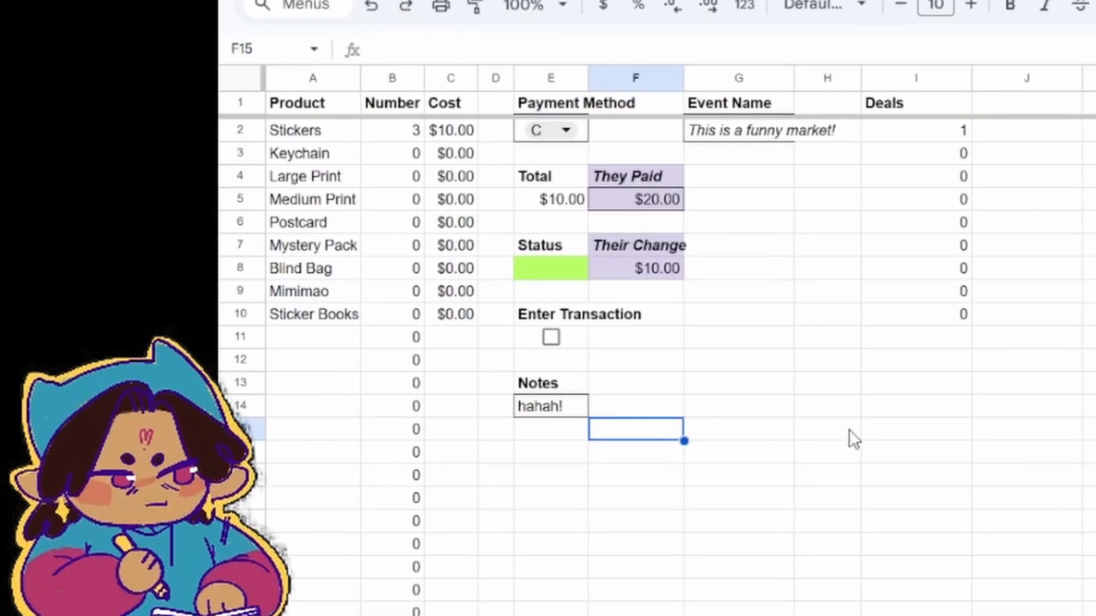
Record the current sale on the Register sheet with its Enter Transaction checkbox.
{"action": "left_click", "coordinate": [848, 431]}
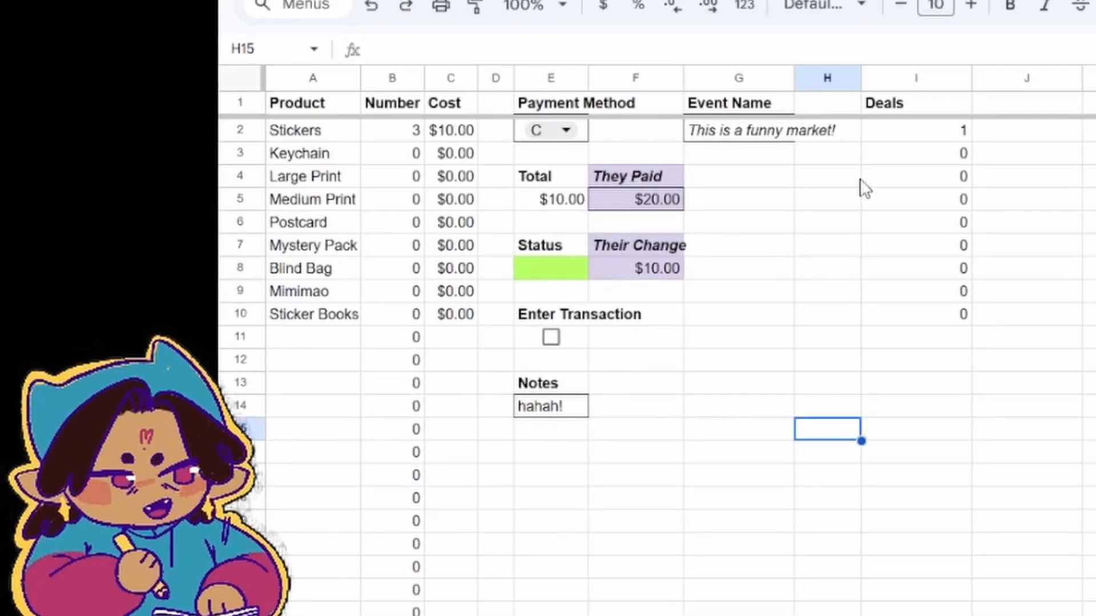
{"action": "left_click", "coordinate": [552, 337]}
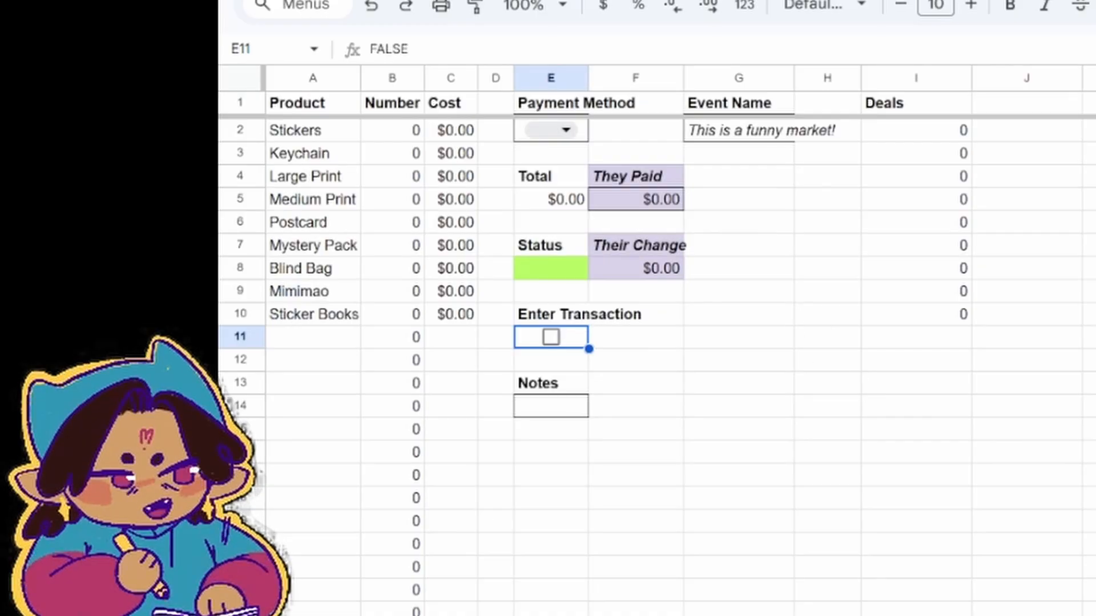
Examine the recorded transaction row and the next-row counter on the Transactions sheet.
{"action": "left_click", "coordinate": [806, 593]}
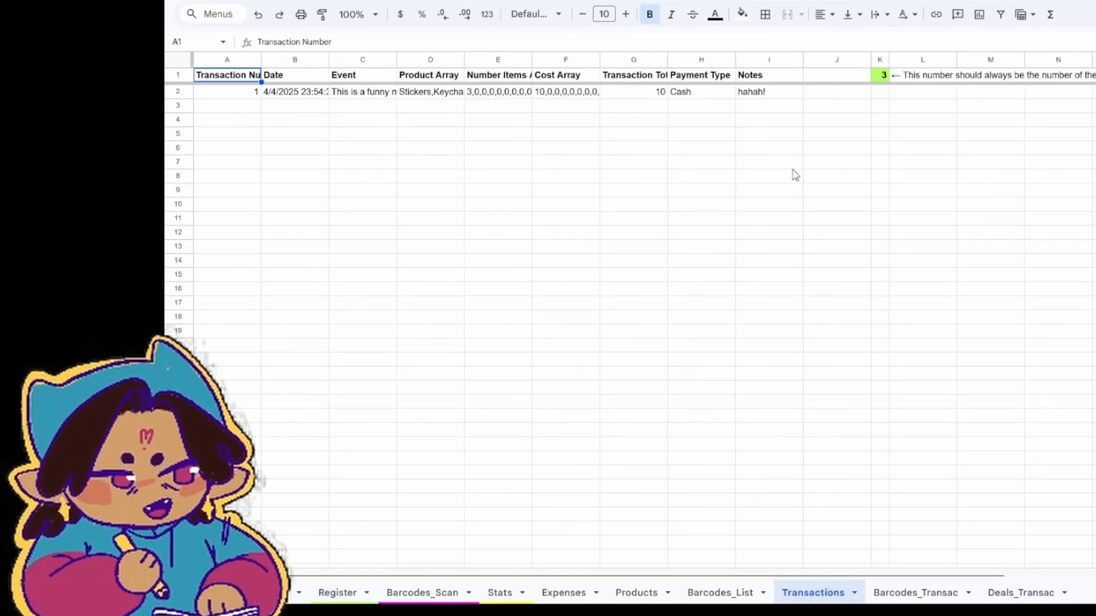
{"action": "left_click", "coordinate": [779, 106]}
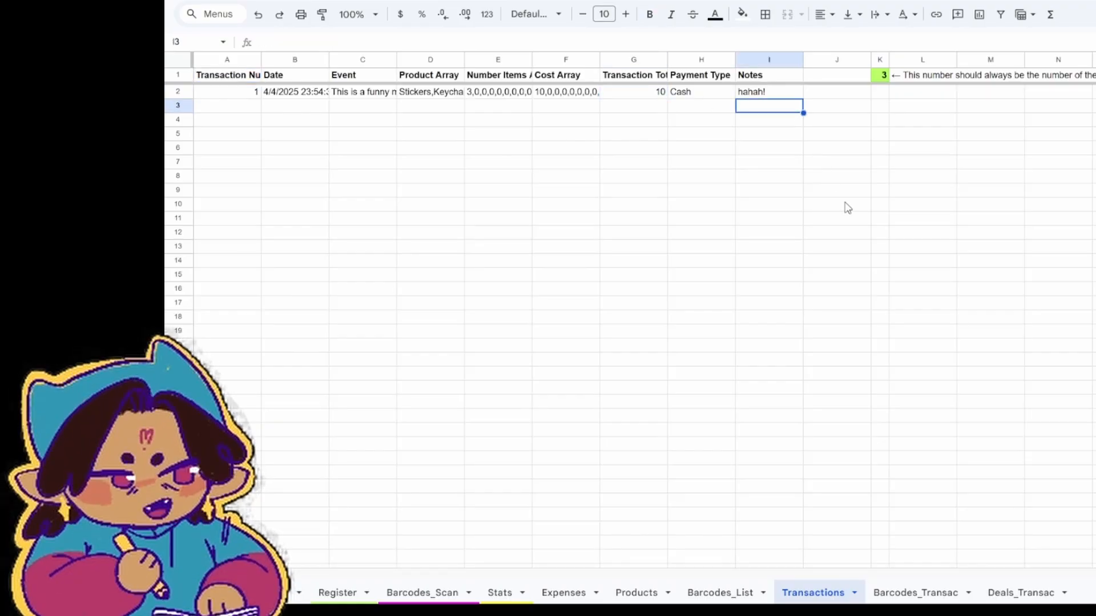
{"action": "left_click", "coordinate": [847, 204]}
{"action": "left_click", "coordinate": [997, 275]}
{"action": "left_click", "coordinate": [942, 404]}
{"action": "left_click", "coordinate": [719, 356]}
{"action": "left_click", "coordinate": [952, 351]}
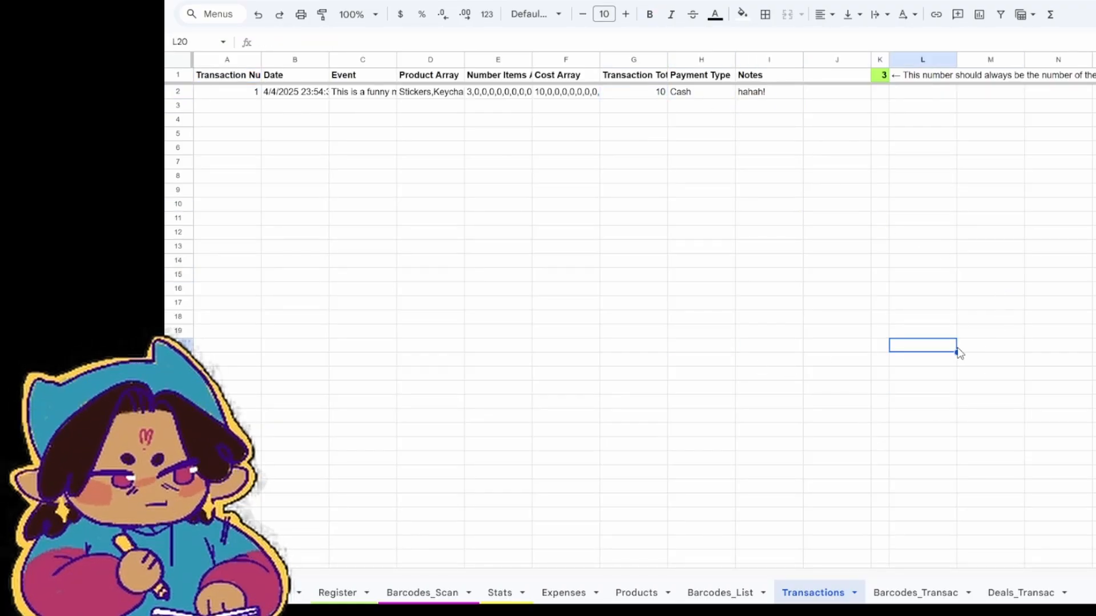
{"action": "left_click_drag", "start_coordinate": [1093, 431], "coordinate": [217, 110]}
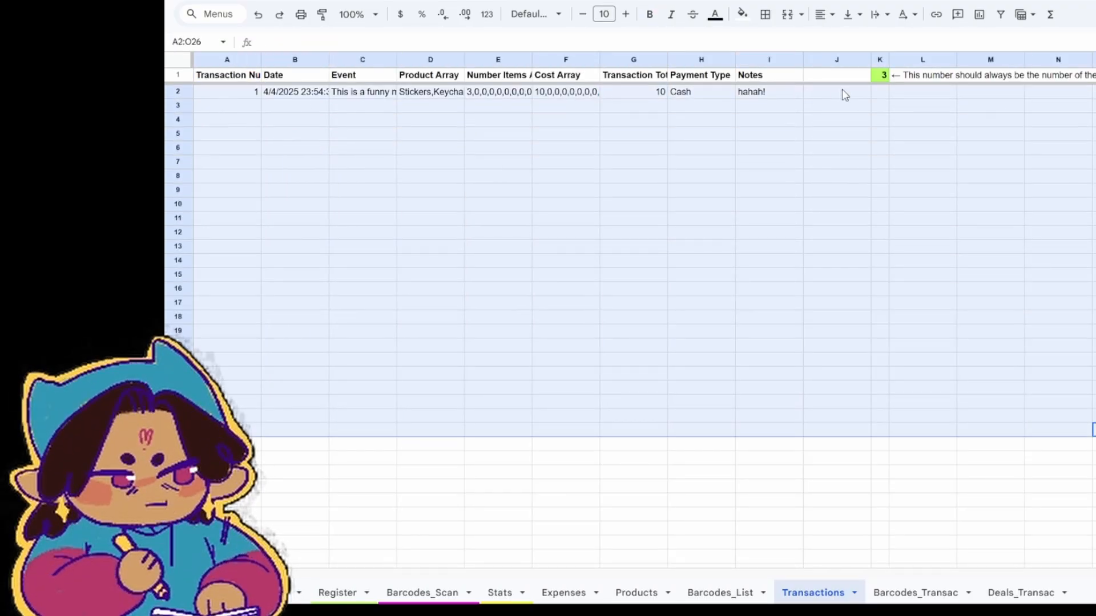
{"action": "left_click", "coordinate": [883, 80]}
{"action": "left_click", "coordinate": [608, 349]}
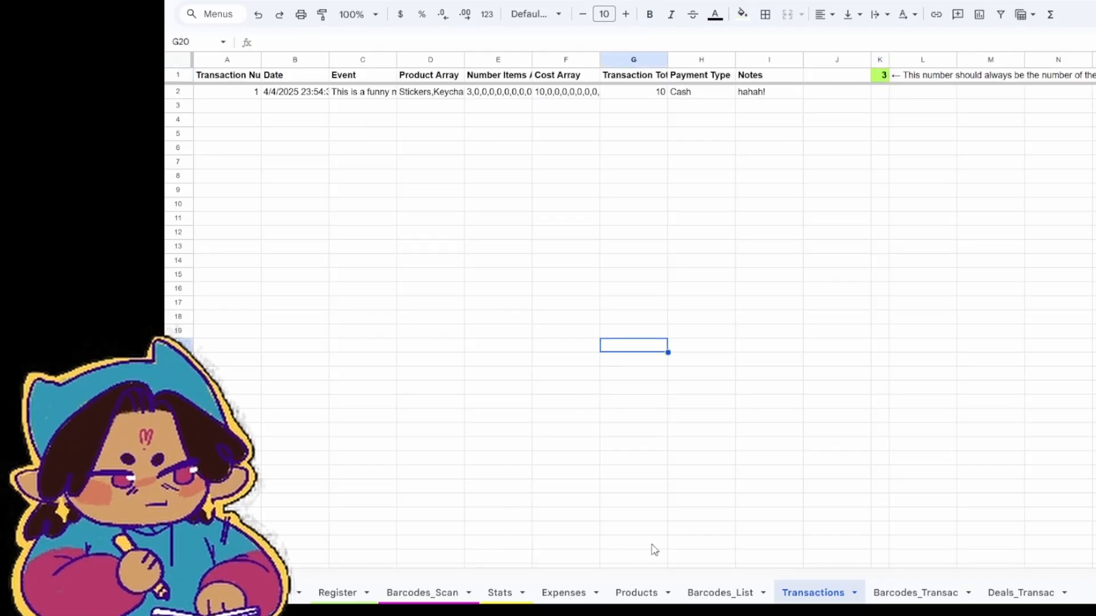
Read the Cover sheet's instructions 12 and 13 on recording expenses per event and using the Stats sheet.
{"action": "left_click", "coordinate": [288, 592]}
{"action": "left_click", "coordinate": [593, 354]}
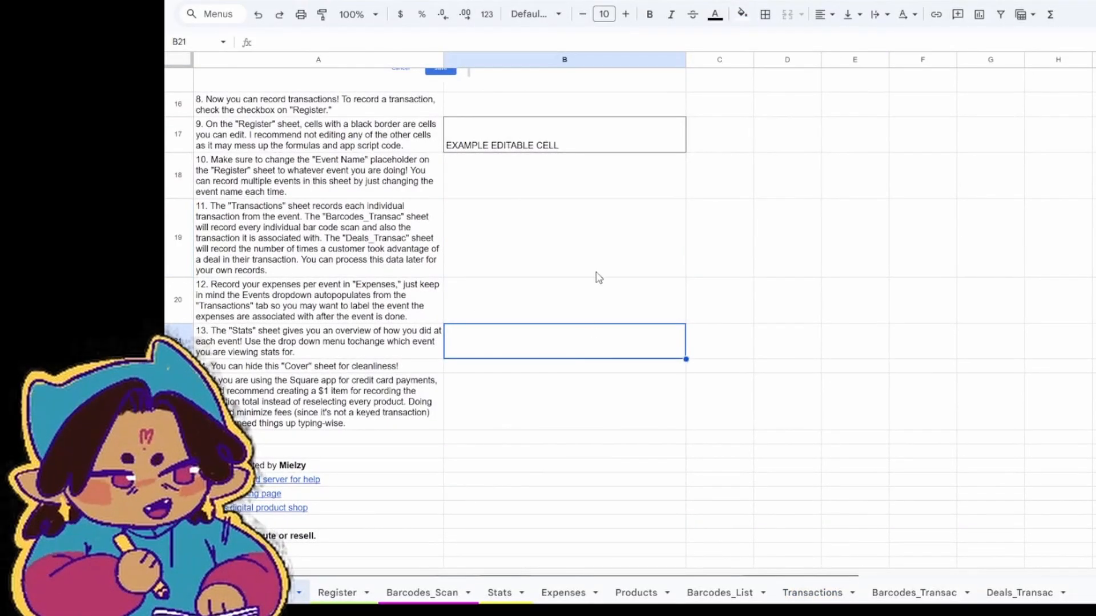
{"action": "left_click", "coordinate": [367, 312]}
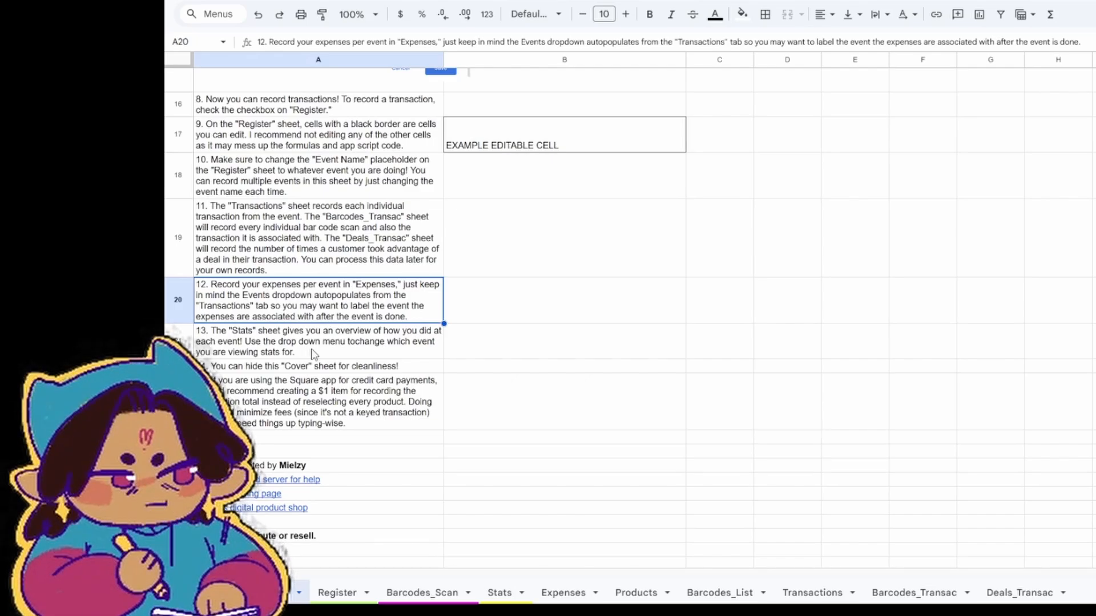
{"action": "left_click", "coordinate": [312, 354]}
{"action": "key", "text": "Up"}
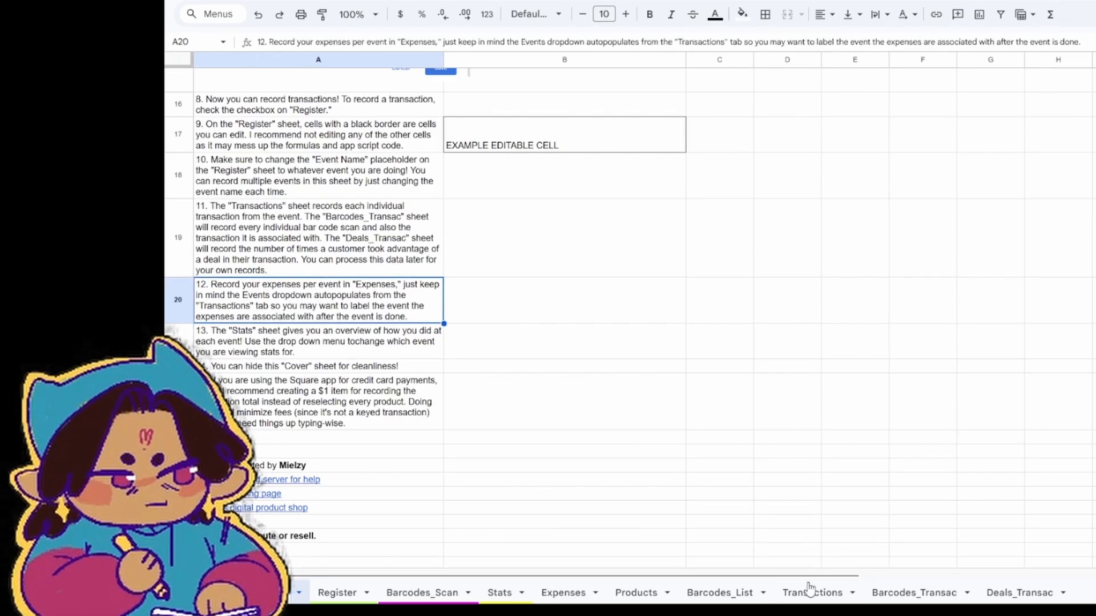
Assign the Table Fee expense on the Expenses sheet to the event "This is a funny market!".
{"action": "left_click", "coordinate": [559, 595]}
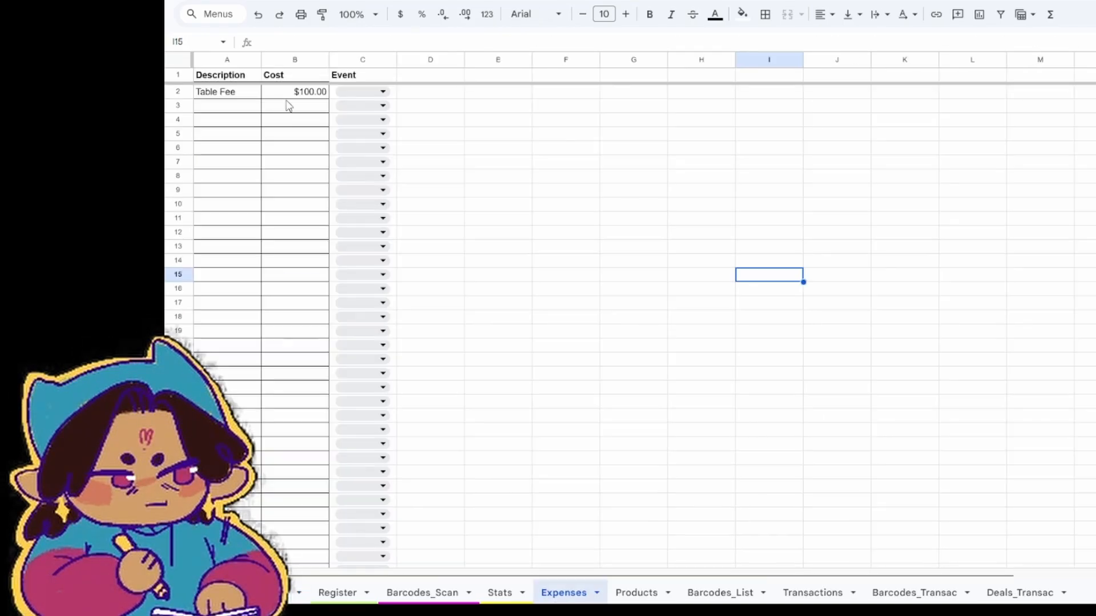
{"action": "left_click", "coordinate": [250, 95]}
{"action": "left_click", "coordinate": [297, 93]}
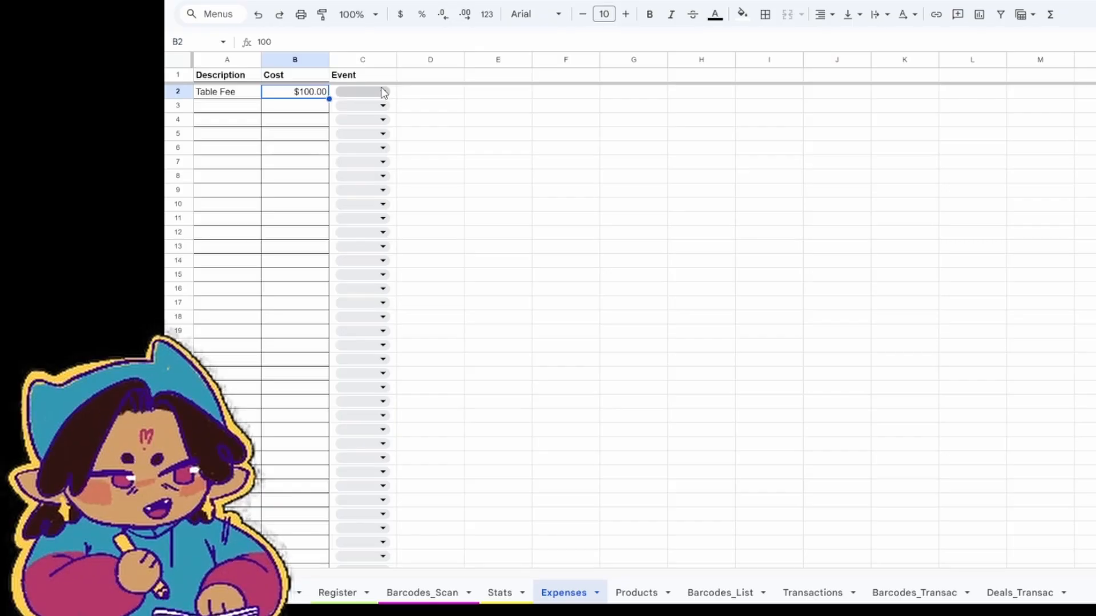
{"action": "left_click", "coordinate": [384, 93]}
{"action": "left_click", "coordinate": [382, 111]}
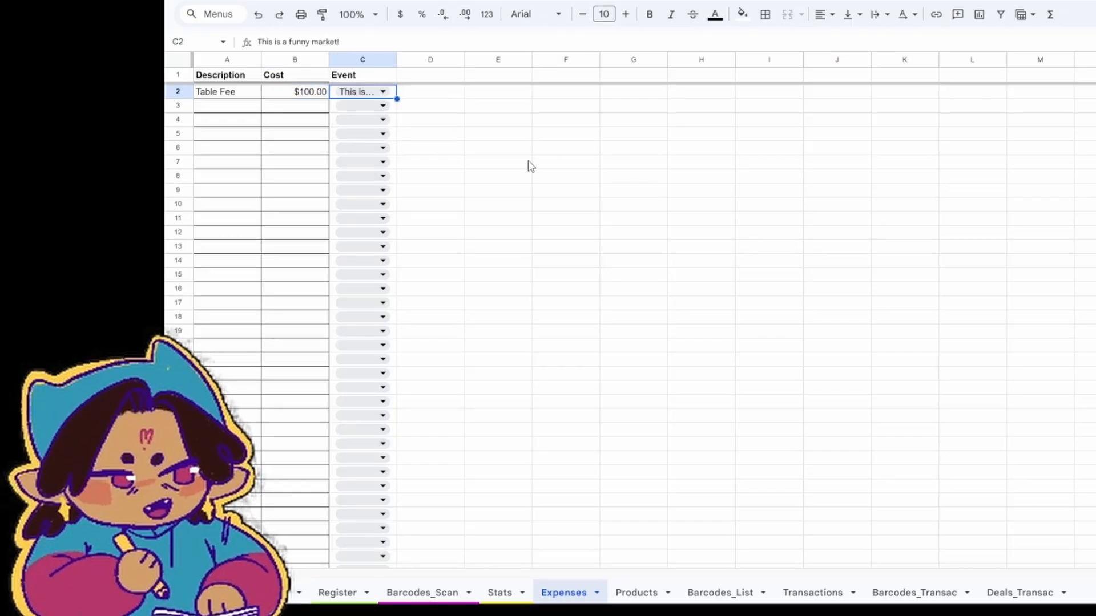
{"action": "left_click", "coordinate": [367, 93]}
{"action": "left_click", "coordinate": [498, 246]}
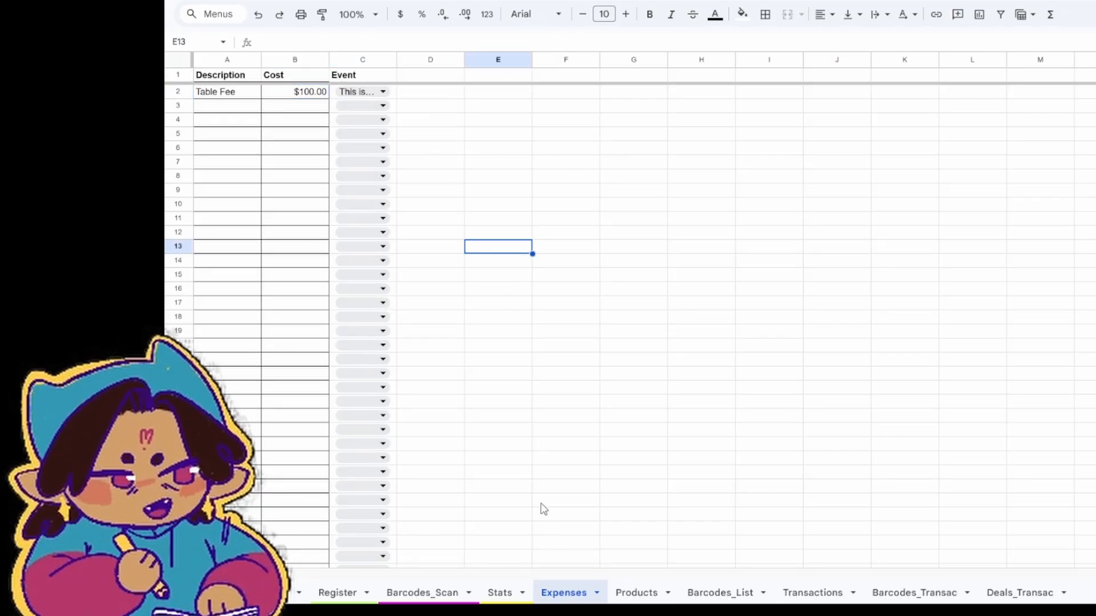
Compare the Event List on the Stats sheet with the Event column on Transactions and the event dropdowns on Expenses.
{"action": "left_click", "coordinate": [500, 592]}
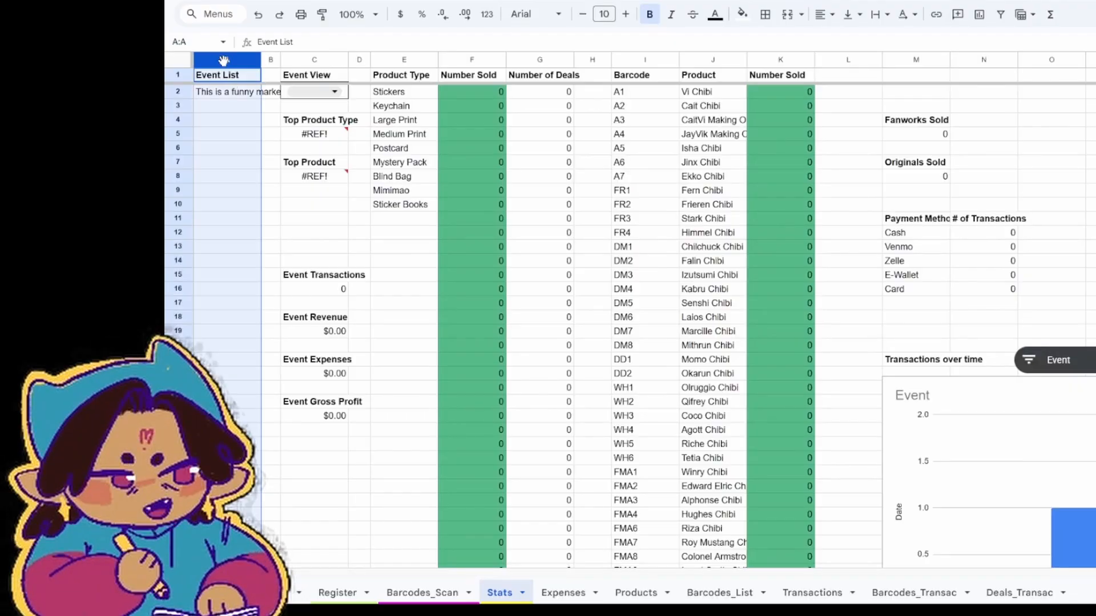
{"action": "left_click", "coordinate": [812, 592]}
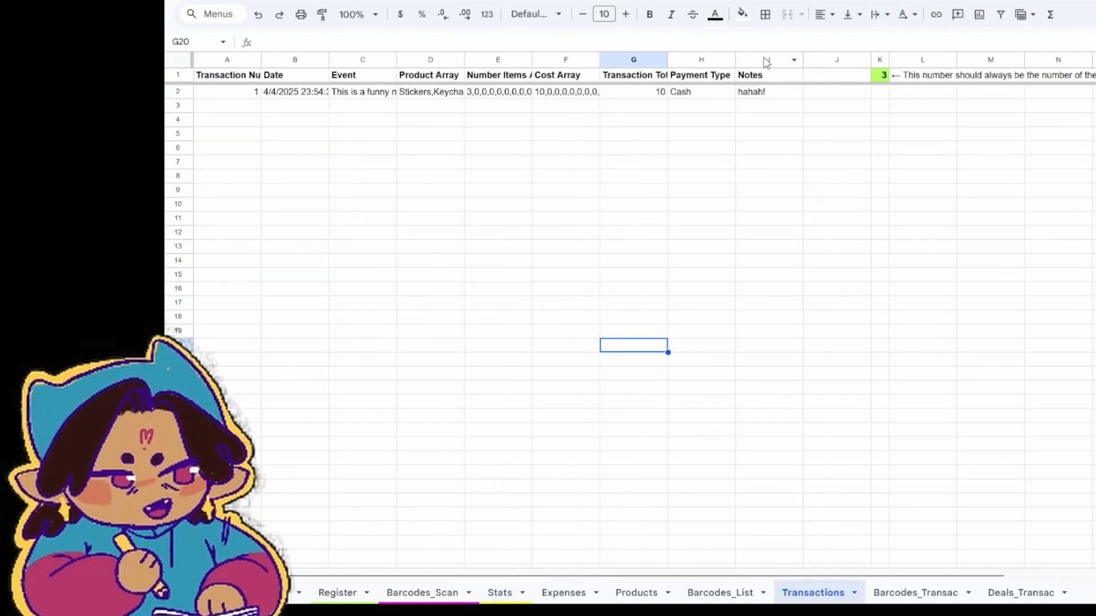
{"action": "left_click", "coordinate": [344, 61]}
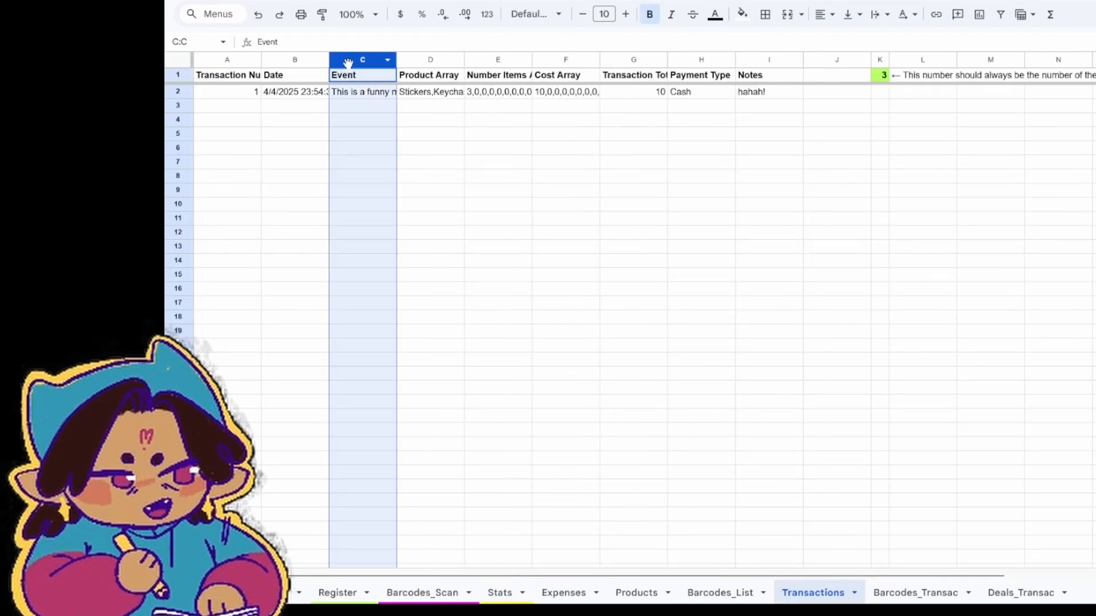
{"action": "left_click", "coordinate": [360, 97]}
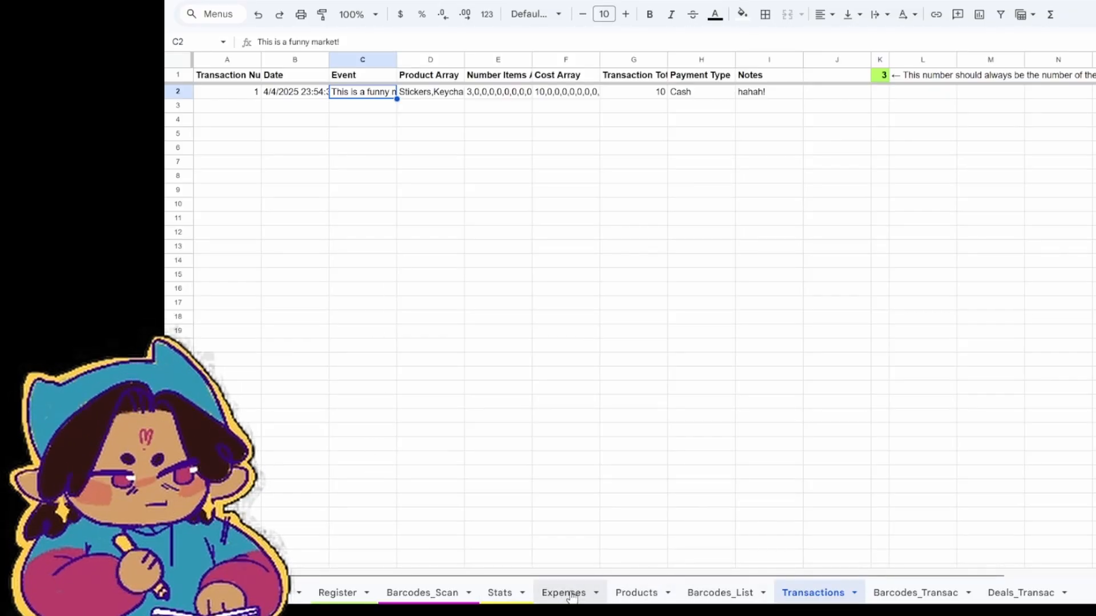
{"action": "left_click", "coordinate": [516, 592]}
{"action": "left_click", "coordinate": [199, 94]}
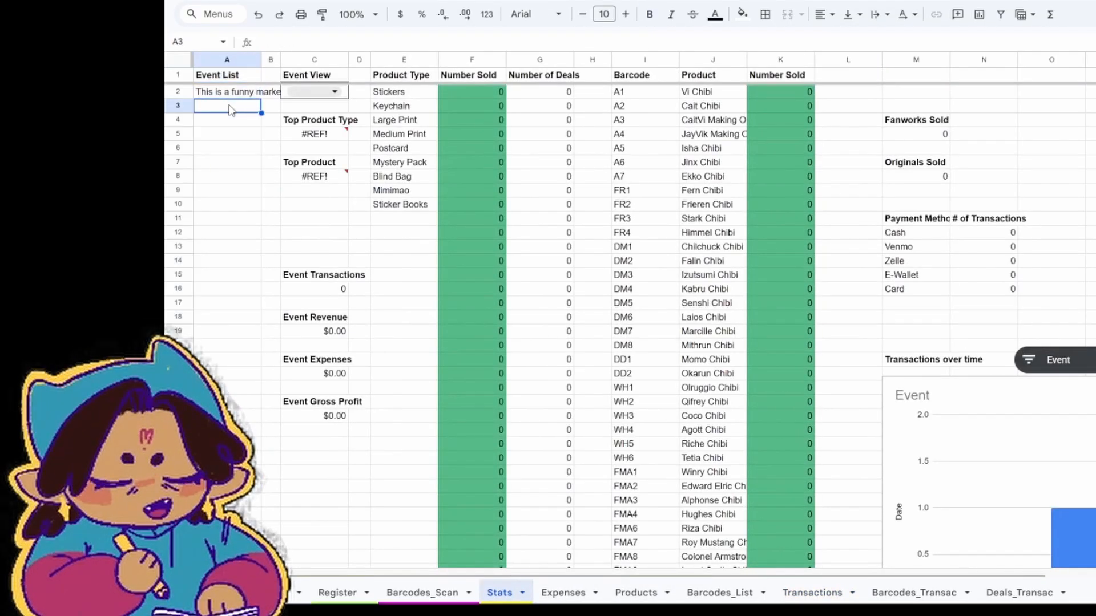
{"action": "left_click", "coordinate": [580, 595]}
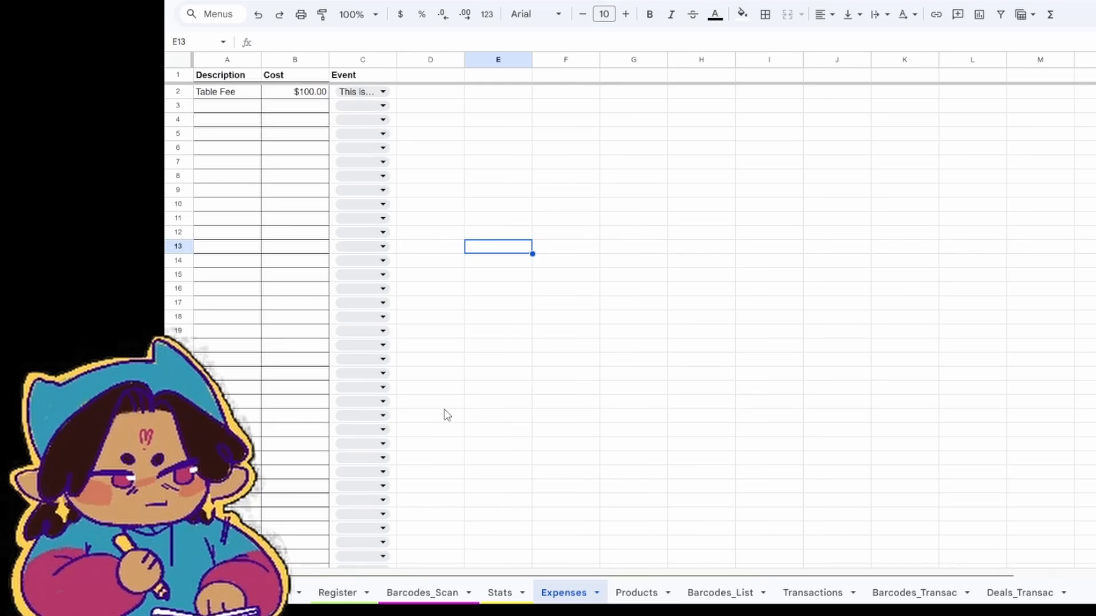
Set the Event View on the Stats sheet to "This is a funny market!" and review its sales, expenses and gross profit.
{"action": "left_click", "coordinate": [500, 592]}
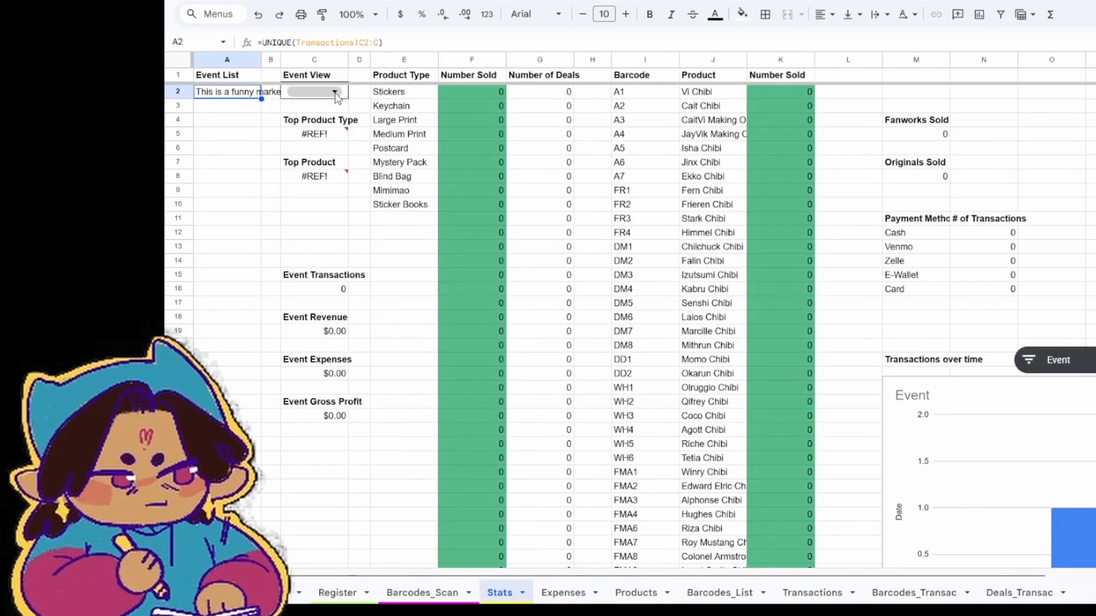
{"action": "left_click", "coordinate": [335, 93]}
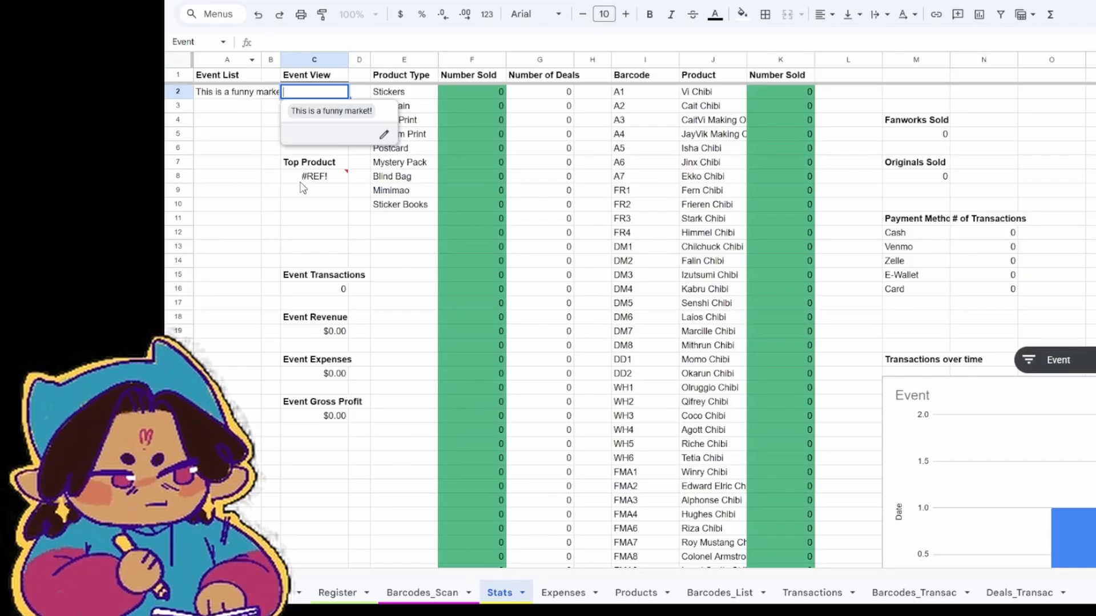
{"action": "left_click", "coordinate": [347, 116]}
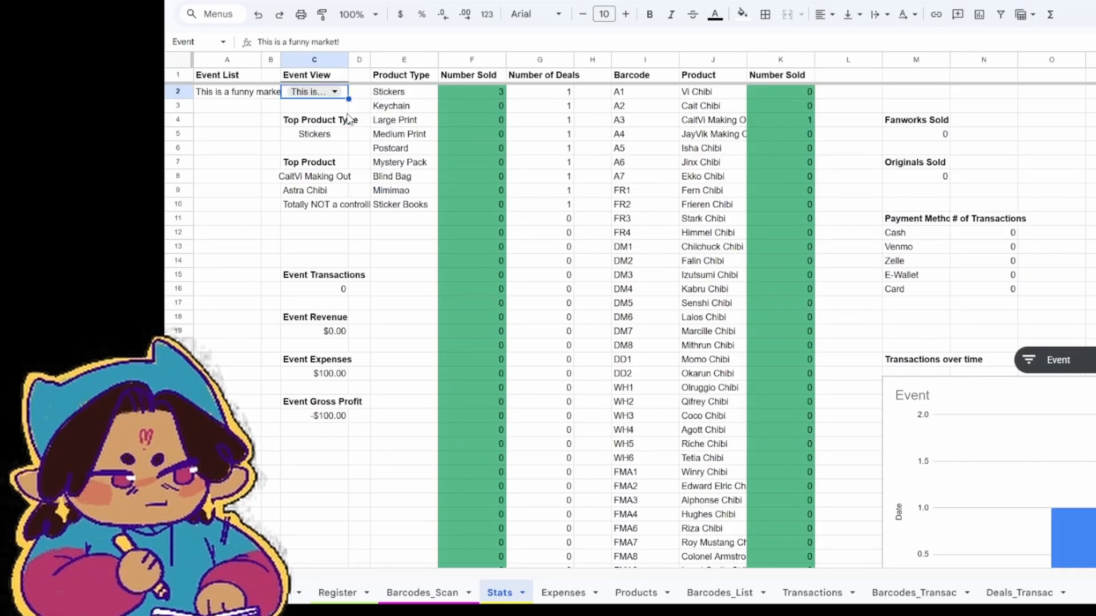
{"action": "scroll", "coordinate": [876, 157], "scroll_direction": "down", "scroll_amount": 7}
{"action": "scroll", "coordinate": [356, 386], "scroll_direction": "up", "scroll_amount": 7}
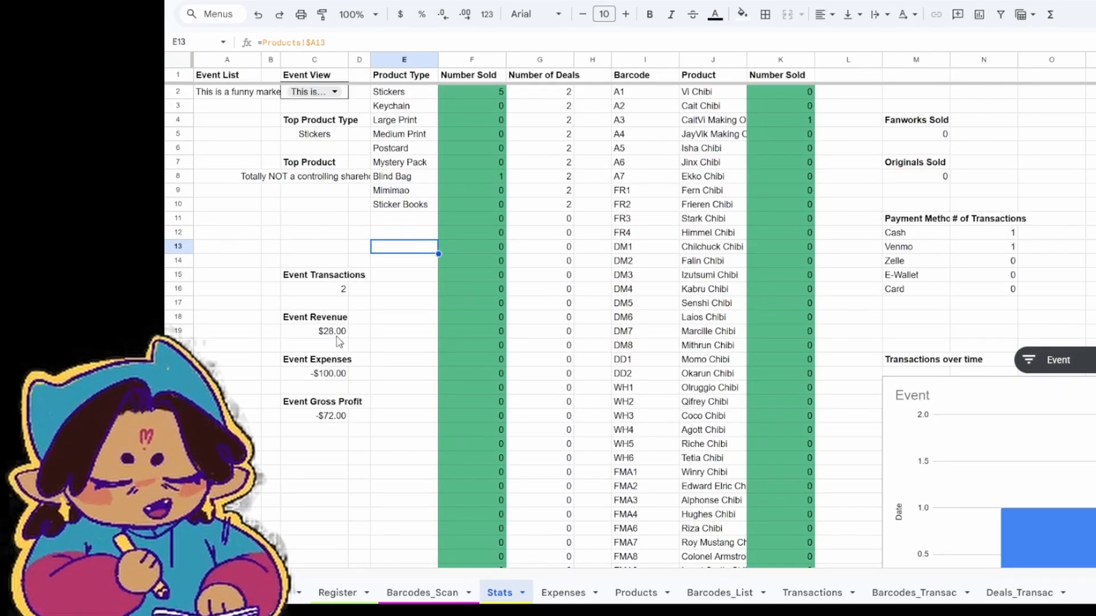
{"action": "left_click", "coordinate": [332, 378]}
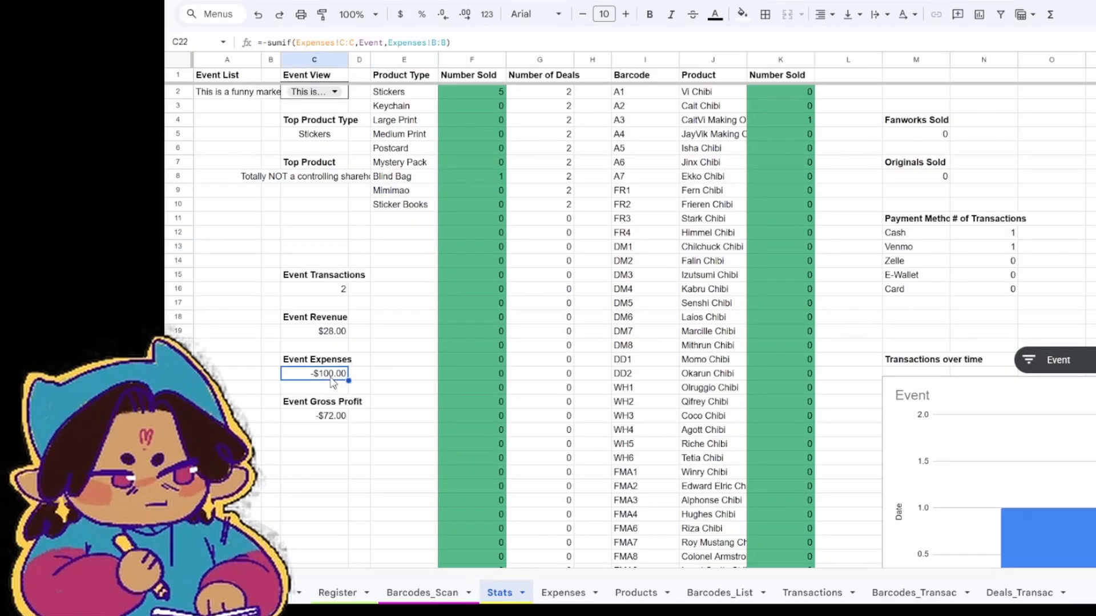
{"action": "left_click", "coordinate": [331, 418]}
{"action": "scroll", "coordinate": [697, 354], "scroll_direction": "down", "scroll_amount": 3}
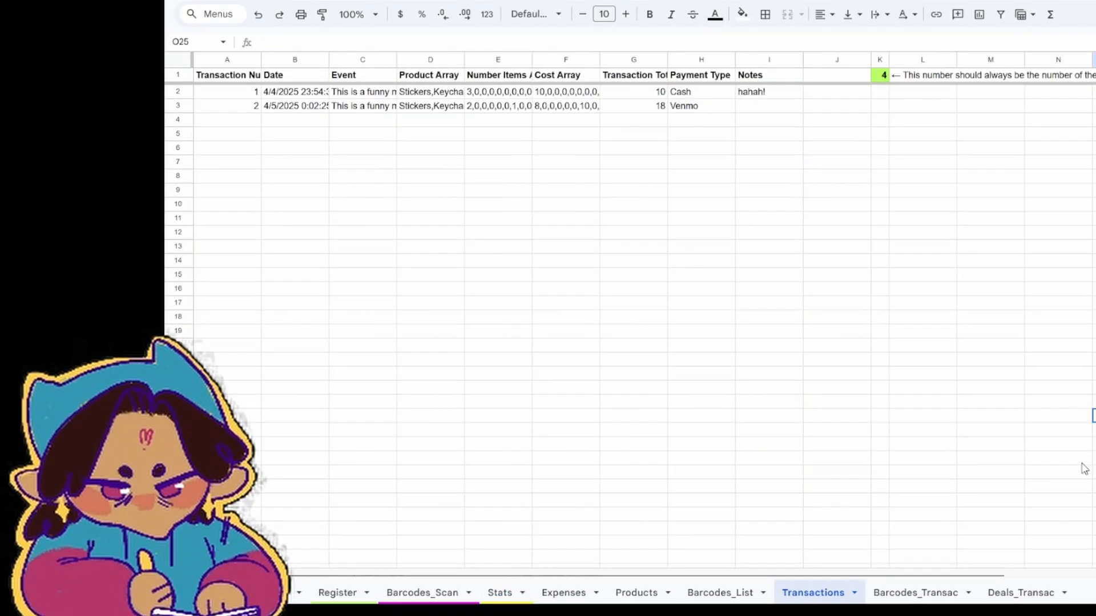
Review the individual barcode scans logged on Barcodes_Transac and the deals per product type logged on Deals_Transac.
{"action": "left_click", "coordinate": [920, 592]}
{"action": "left_click", "coordinate": [486, 275]}
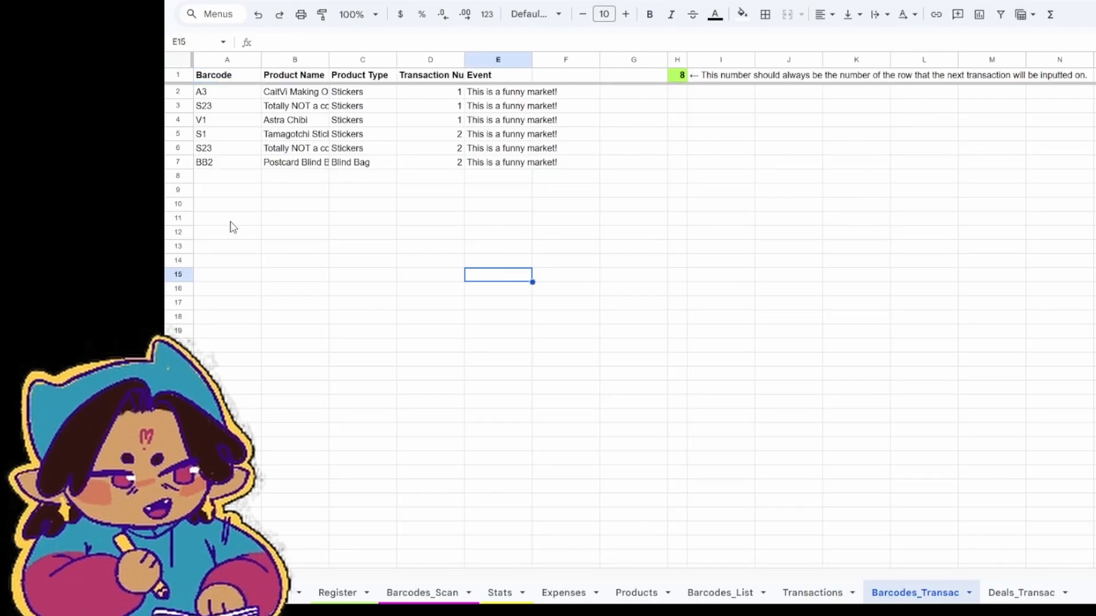
{"action": "left_click", "coordinate": [715, 279]}
{"action": "left_click", "coordinate": [638, 375]}
{"action": "left_click", "coordinate": [923, 345]}
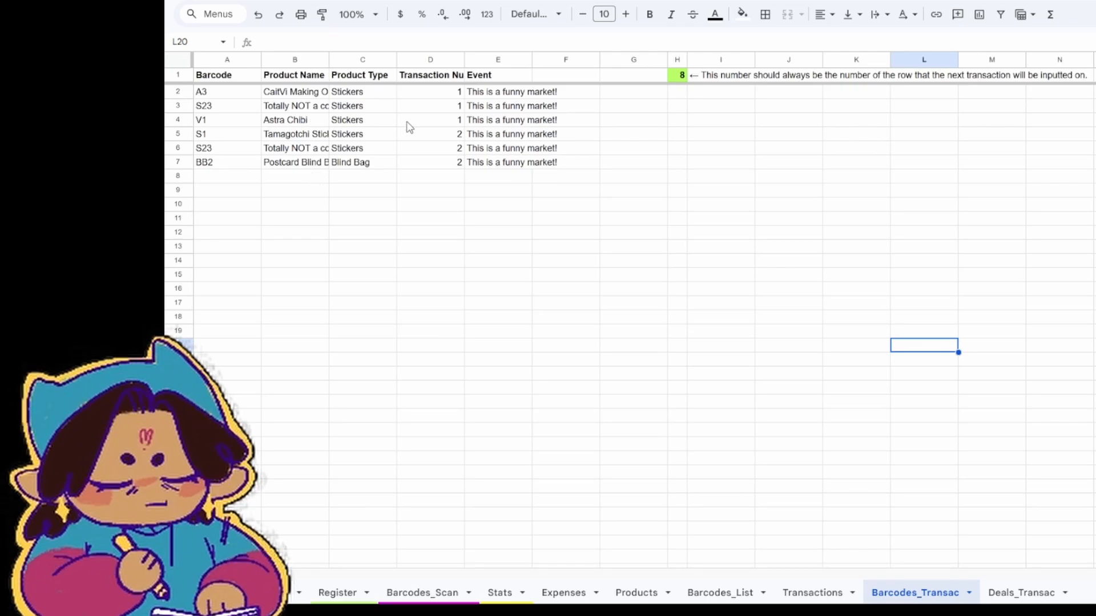
{"action": "left_click", "coordinate": [1009, 591]}
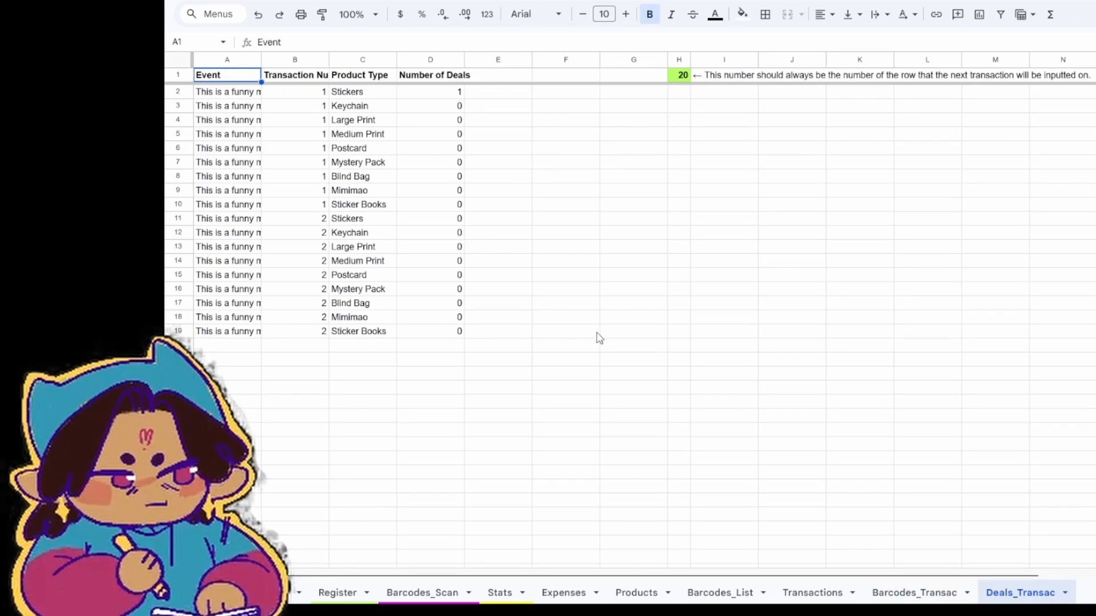
{"action": "left_click", "coordinate": [600, 343]}
{"action": "left_click", "coordinate": [866, 504]}
{"action": "key", "text": "ctrl+shift+Page_Up"}
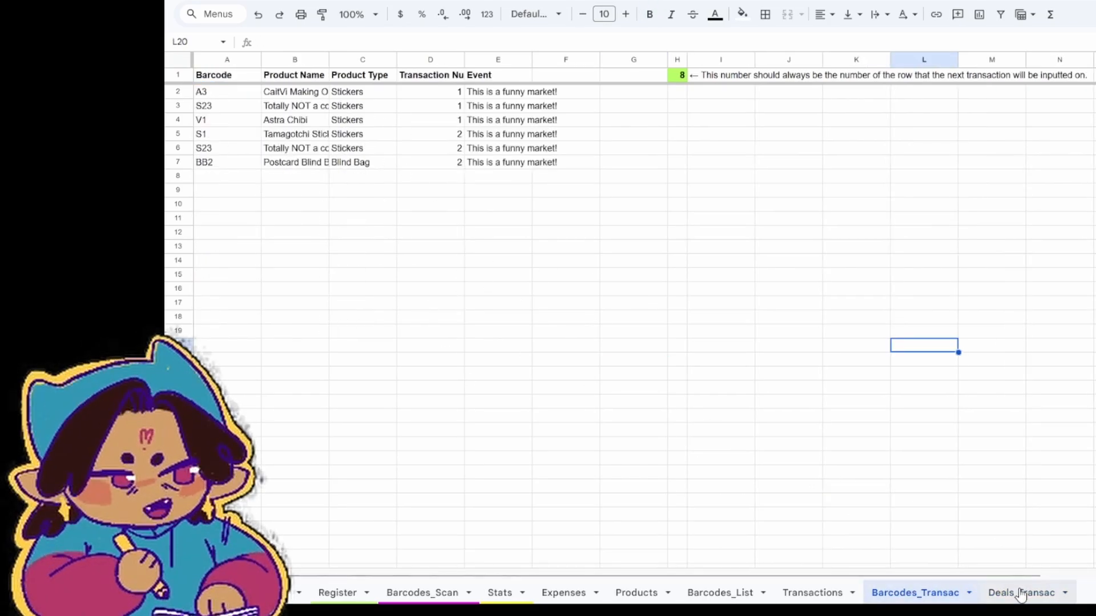
{"action": "key", "text": "ctrl+shift+Page_Down"}
Return to the Stats sheet and look over the number sold per product and barcode.
{"action": "left_click", "coordinate": [501, 592]}
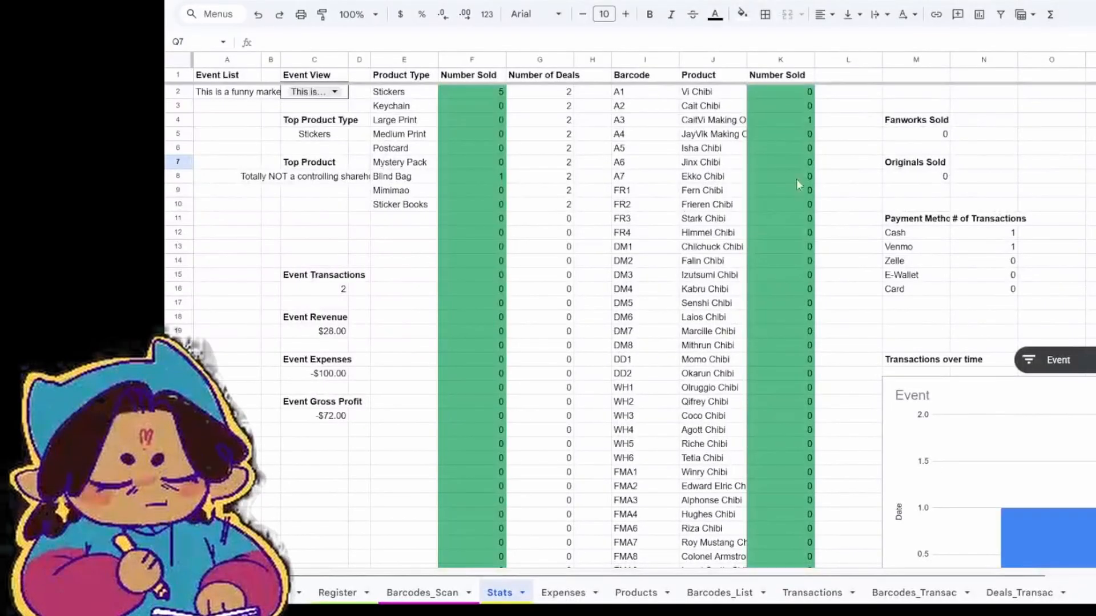
{"action": "scroll", "coordinate": [754, 303], "scroll_direction": "down", "scroll_amount": 2}
{"action": "scroll", "coordinate": [754, 302], "scroll_direction": "up", "scroll_amount": 2}
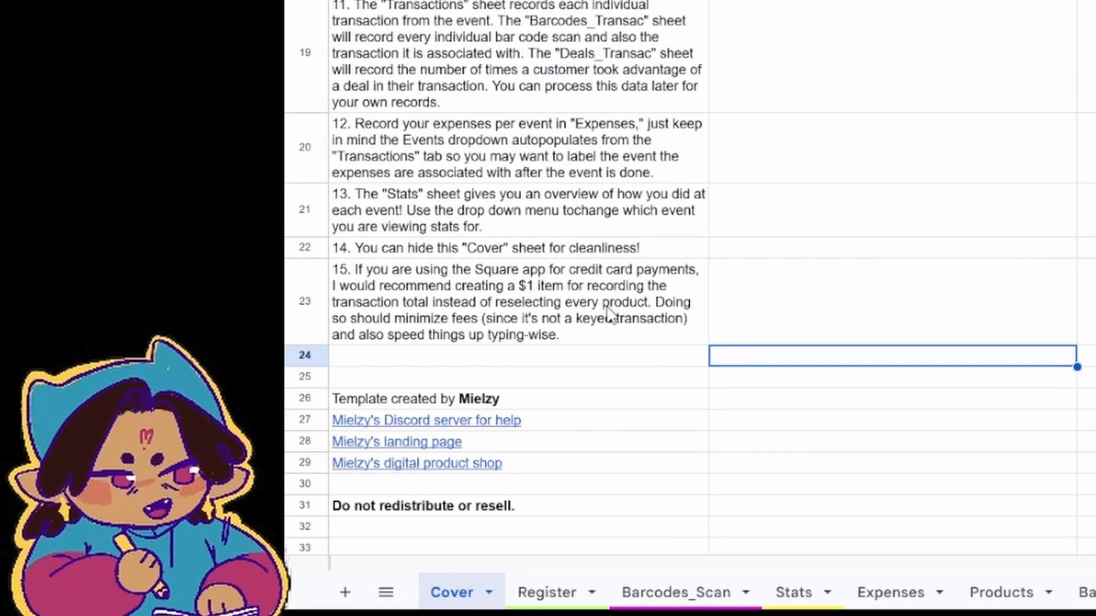
Read the Cover sheet's instruction 15 on using a $1 item in the Square app for card payments.
{"action": "left_click", "coordinate": [608, 312]}
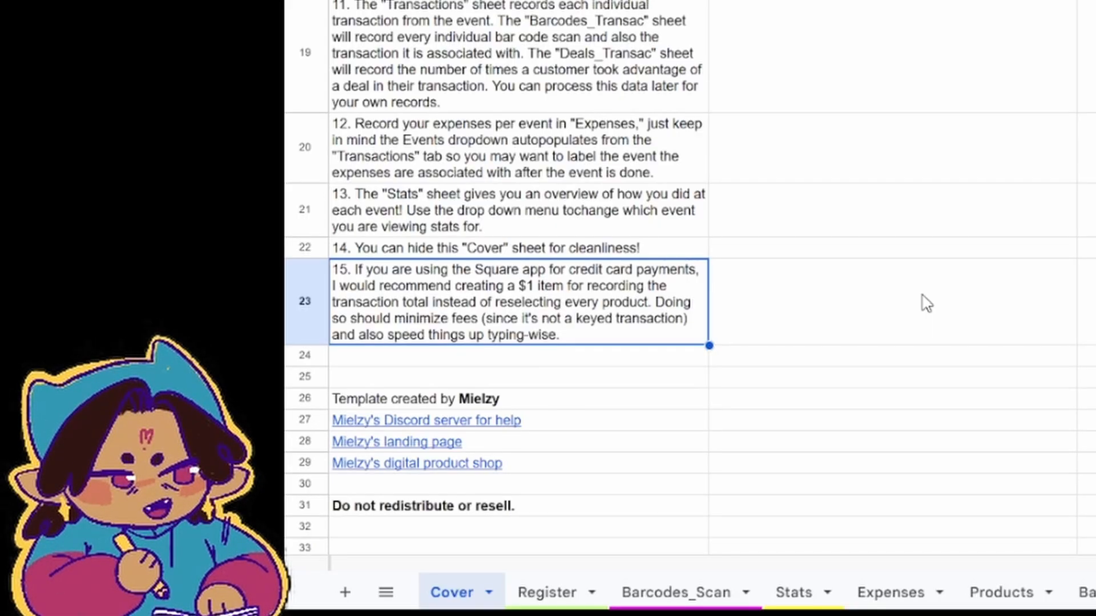
{"action": "left_click", "coordinate": [1006, 179]}
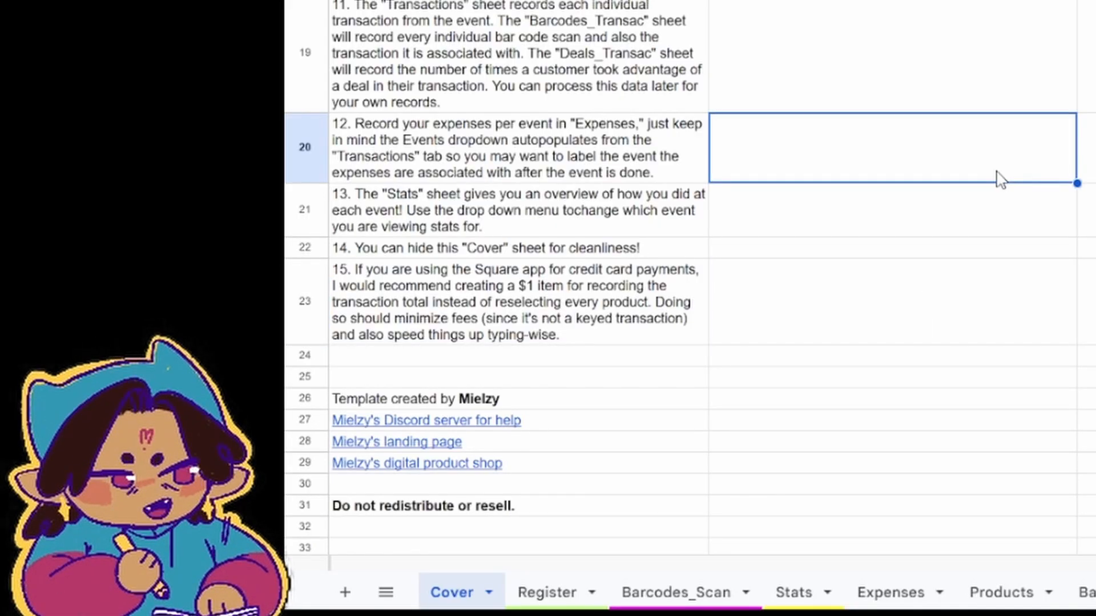
{"action": "left_click", "coordinate": [937, 270]}
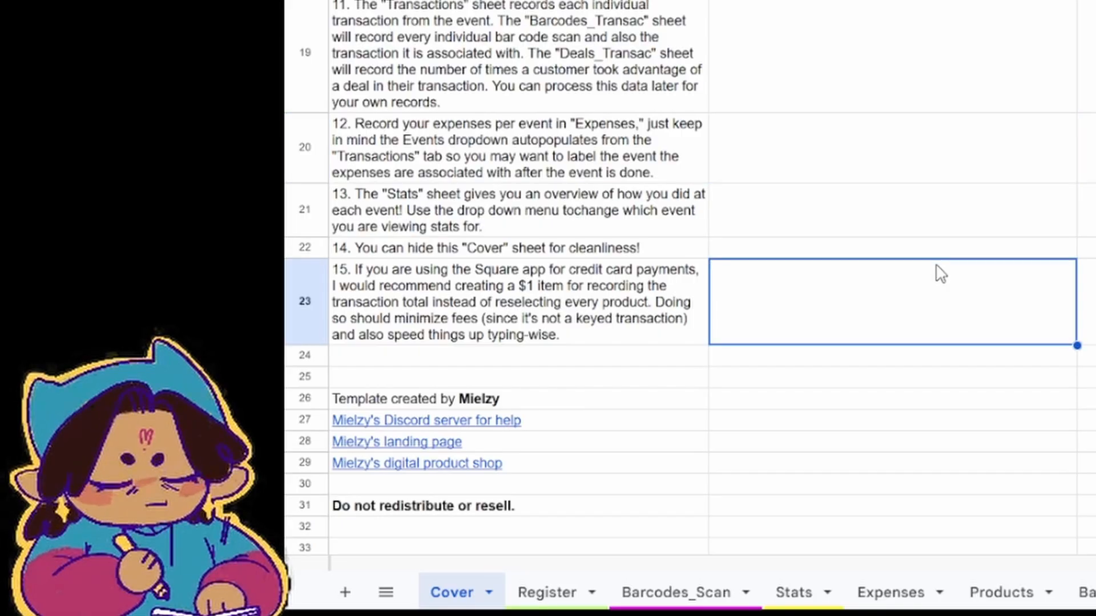
{"action": "left_click", "coordinate": [1003, 226]}
{"action": "left_click", "coordinate": [1091, 287]}
{"action": "left_click", "coordinate": [1095, 247]}
{"action": "left_click", "coordinate": [1090, 297]}
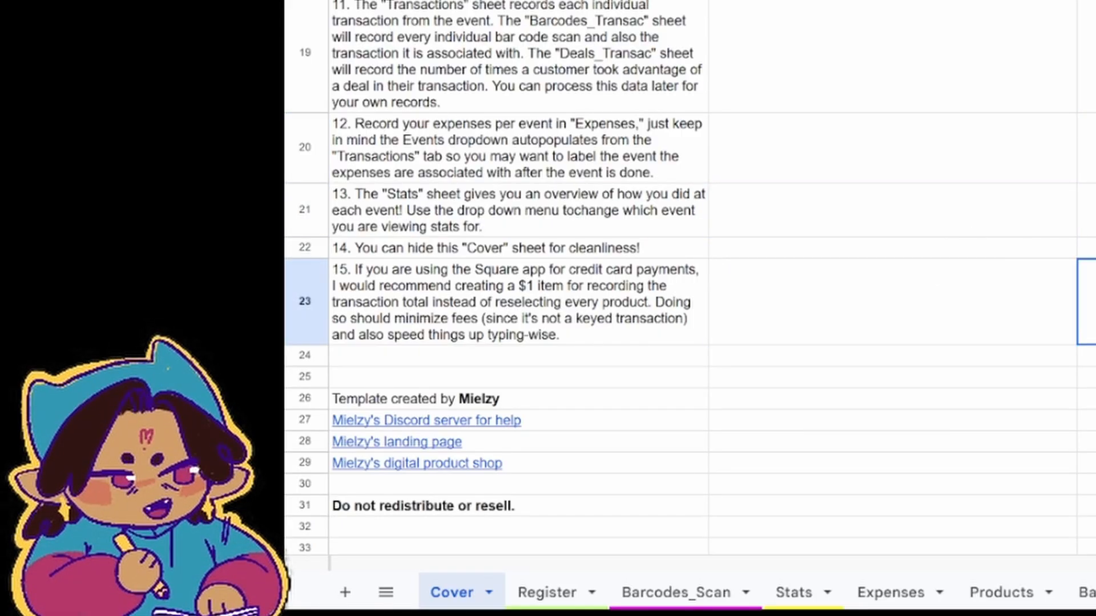
{"action": "left_click", "coordinate": [1092, 148]}
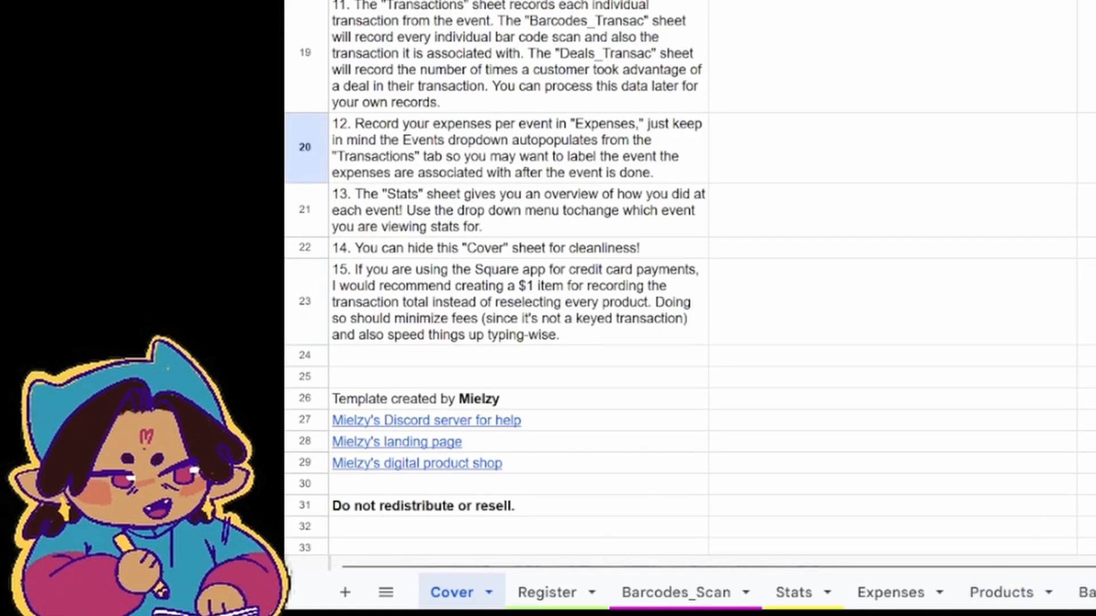
Skim the Cover sheet's numbered instructions again, from the onCheck trigger setup through the Square app advice.
{"action": "scroll", "coordinate": [707, 277], "scroll_direction": "up", "scroll_amount": 11}
{"action": "scroll", "coordinate": [690, 286], "scroll_direction": "down", "scroll_amount": 15}
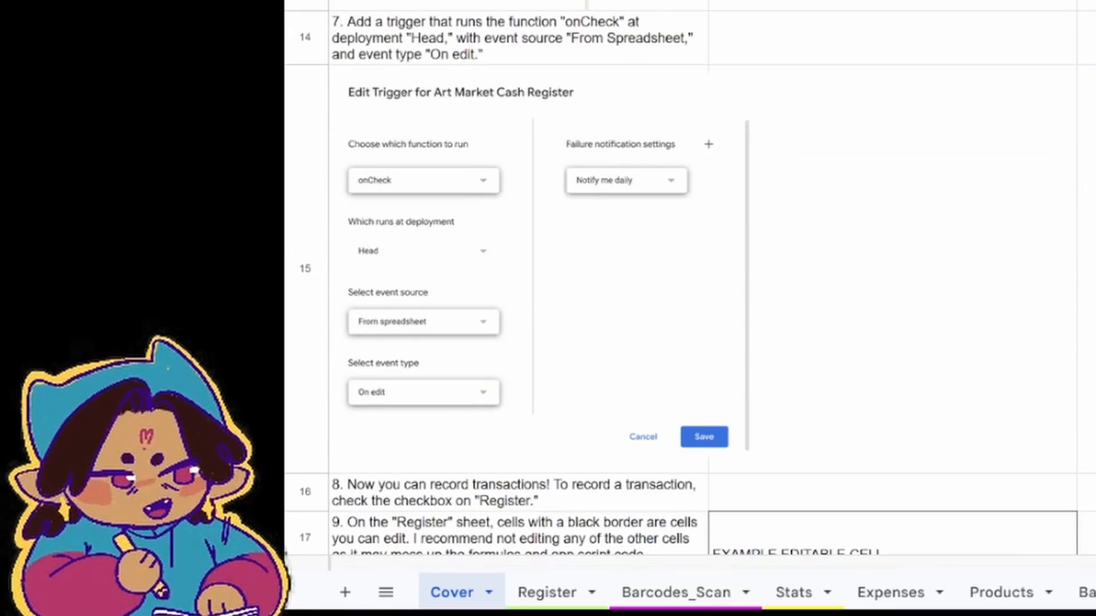
{"action": "scroll", "coordinate": [690, 285], "scroll_direction": "up", "scroll_amount": 8}
{"action": "left_click", "coordinate": [1087, 214]}
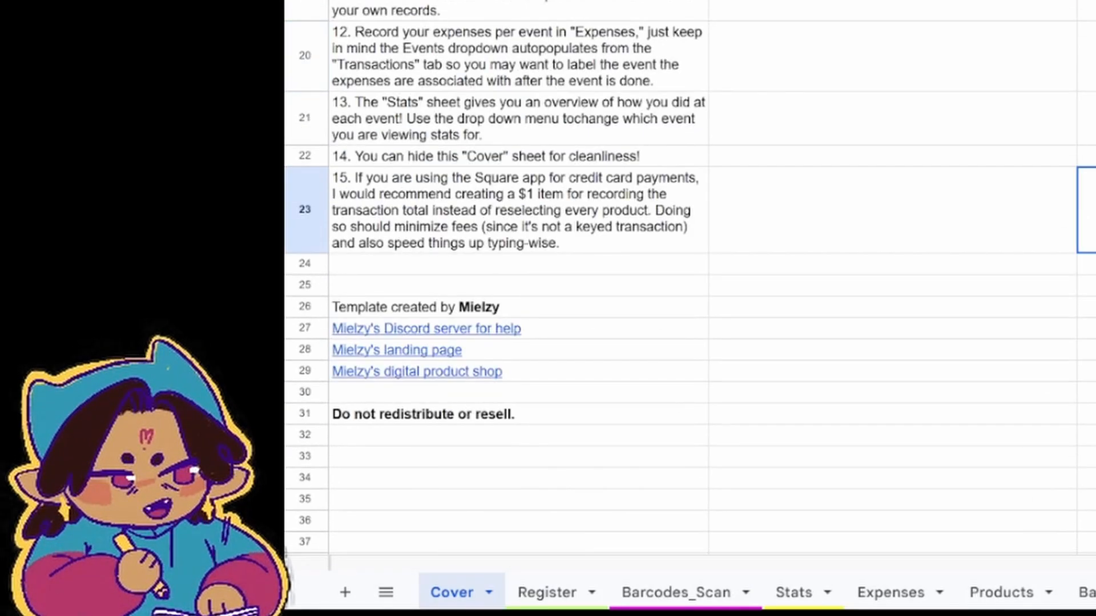
Examine the template creator's links at the end of the Cover sheet: Discord server for help, landing page and digital product shop.
{"action": "left_click", "coordinate": [673, 326]}
{"action": "left_click", "coordinate": [683, 305]}
{"action": "left_click", "coordinate": [938, 291]}
{"action": "left_click", "coordinate": [1087, 214]}
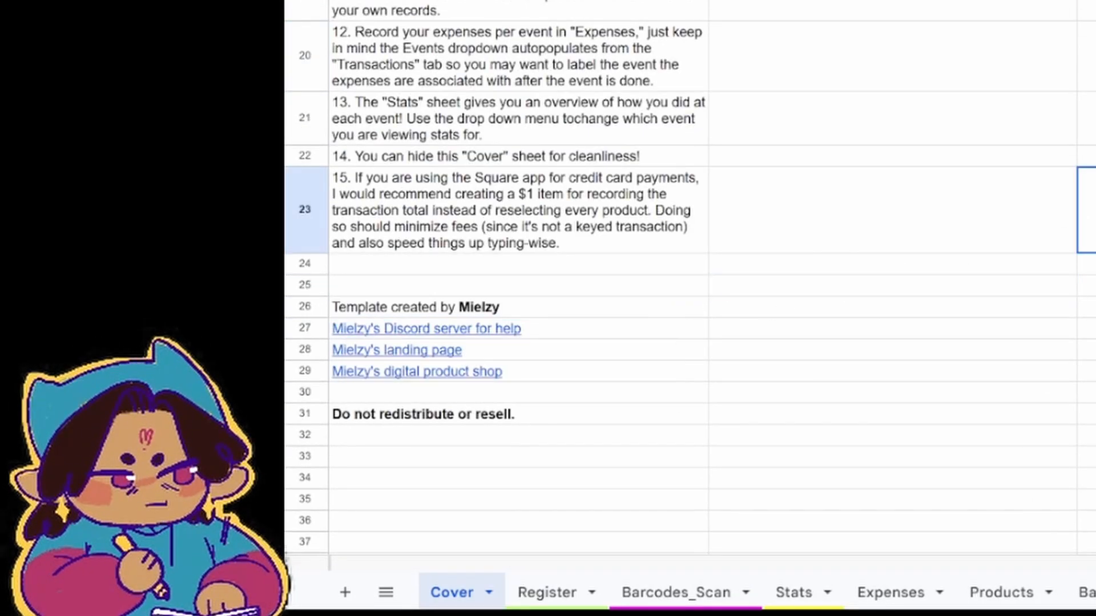
{"action": "left_click", "coordinate": [648, 333]}
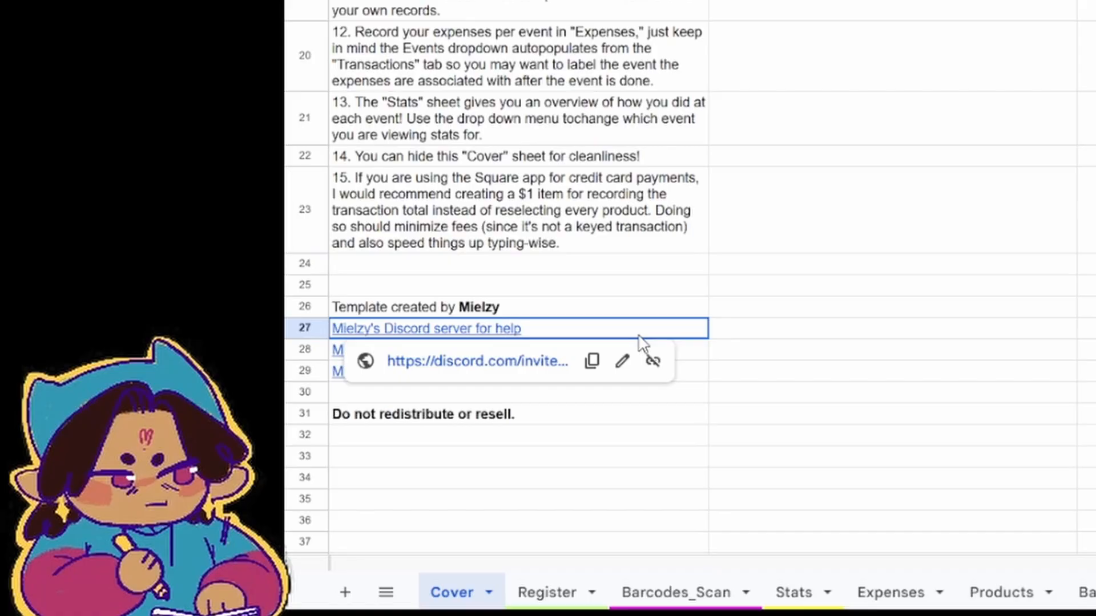
{"action": "left_click", "coordinate": [857, 334]}
{"action": "left_click", "coordinate": [702, 358]}
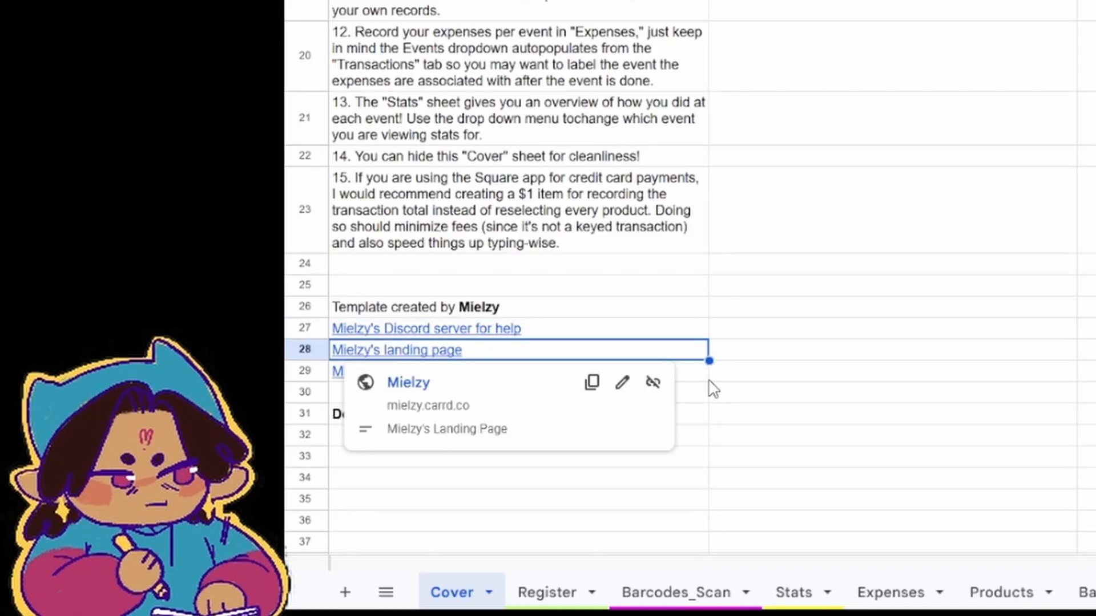
{"action": "left_click", "coordinate": [707, 375]}
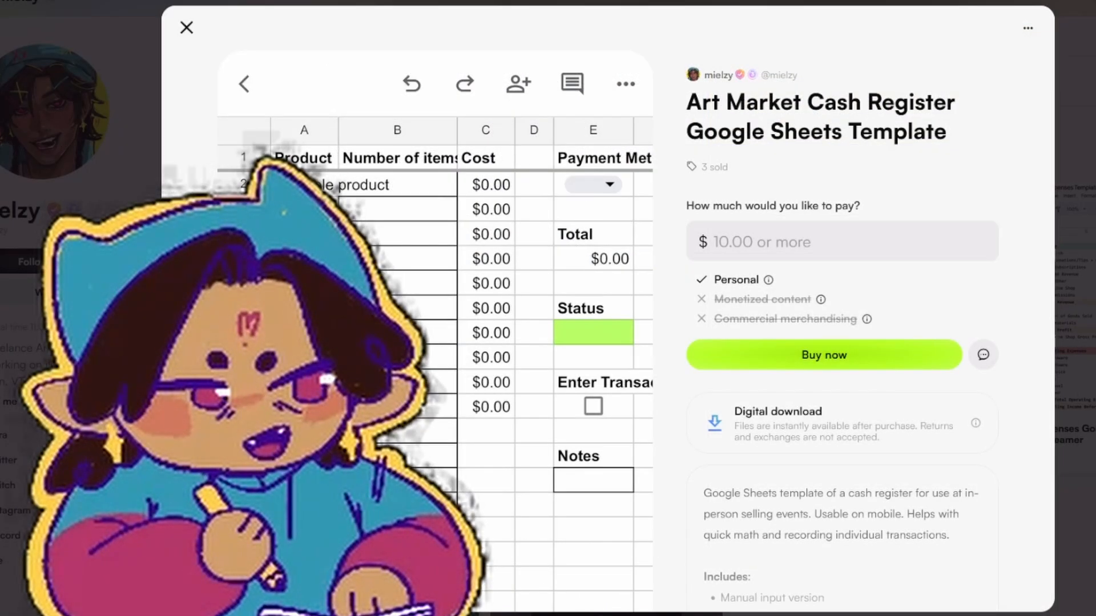